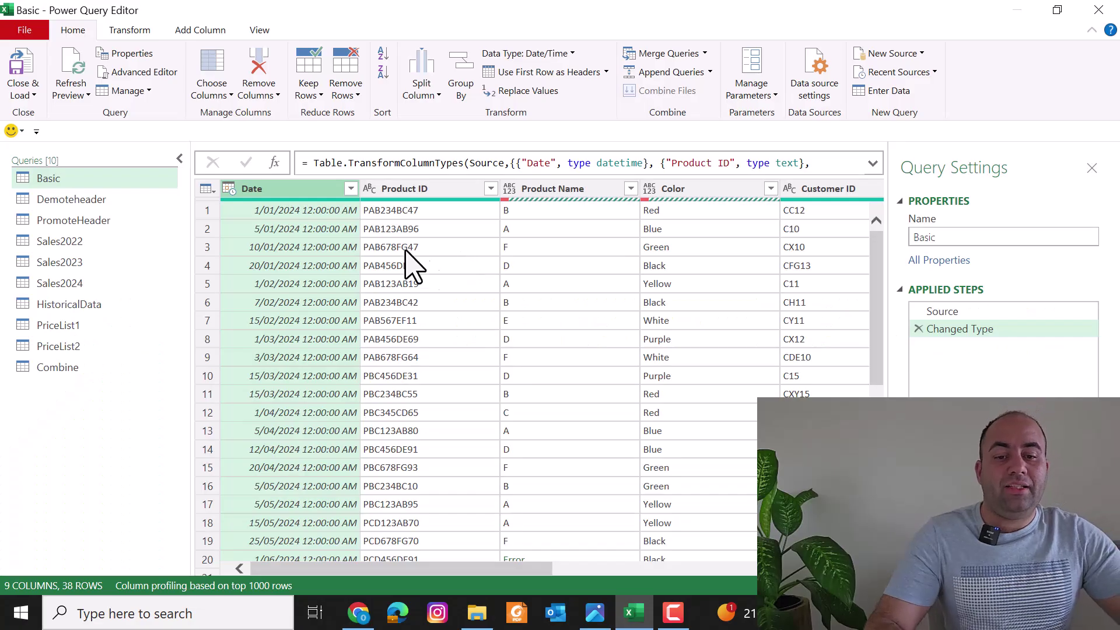
# Try Choose Columns keeping three columns, including Product Name and Color, then undo it
pyautogui.click(221, 101)
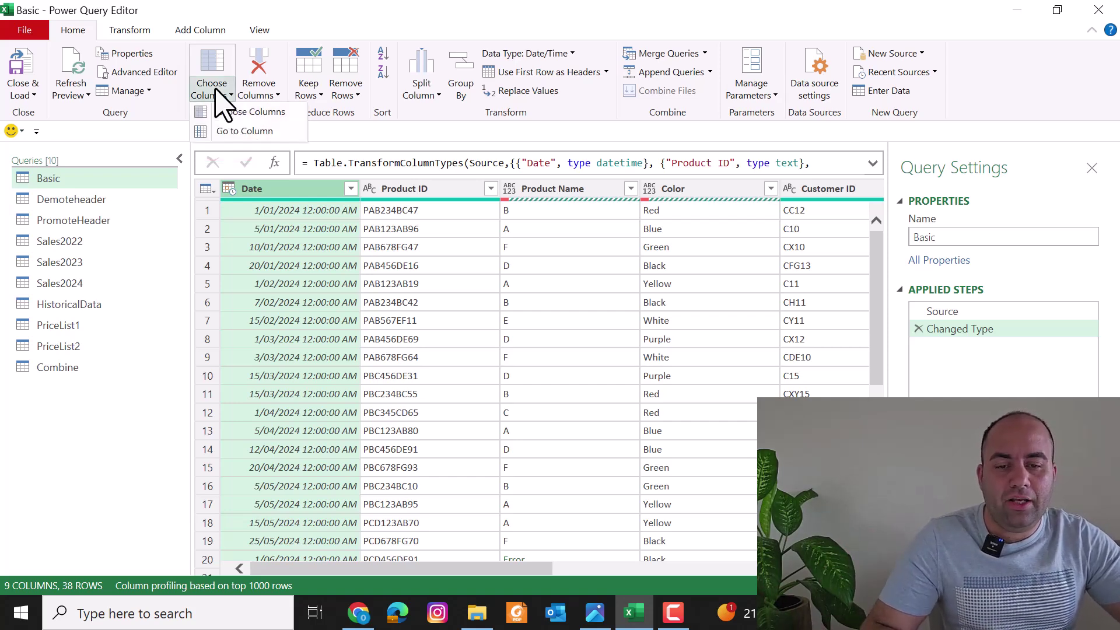
pyautogui.click(231, 116)
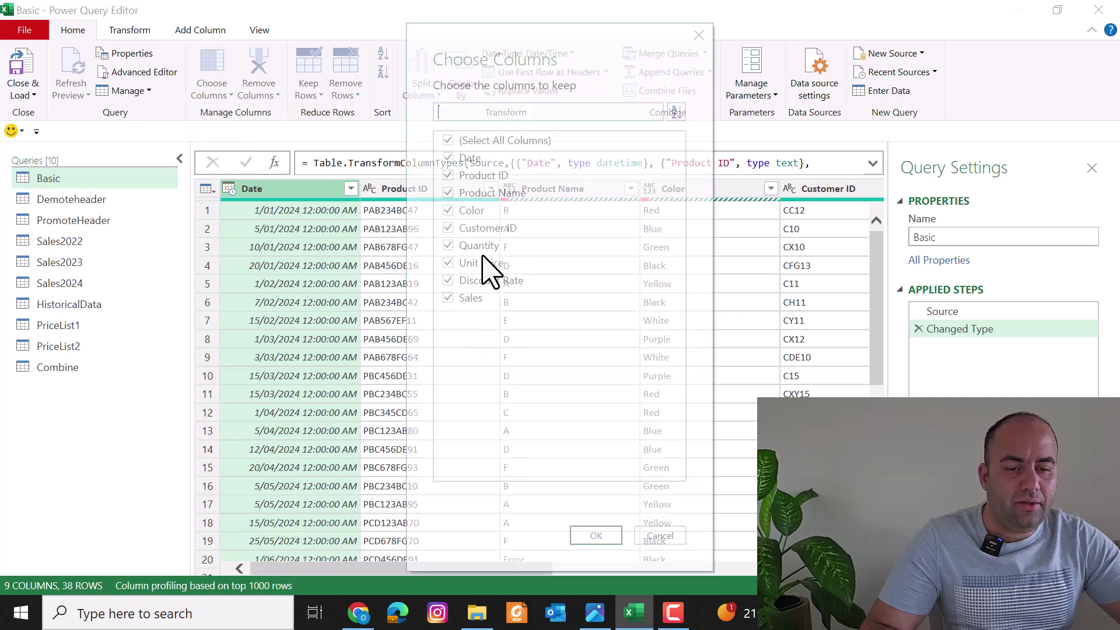
pyautogui.click(471, 142)
pyautogui.click(450, 193)
pyautogui.click(449, 211)
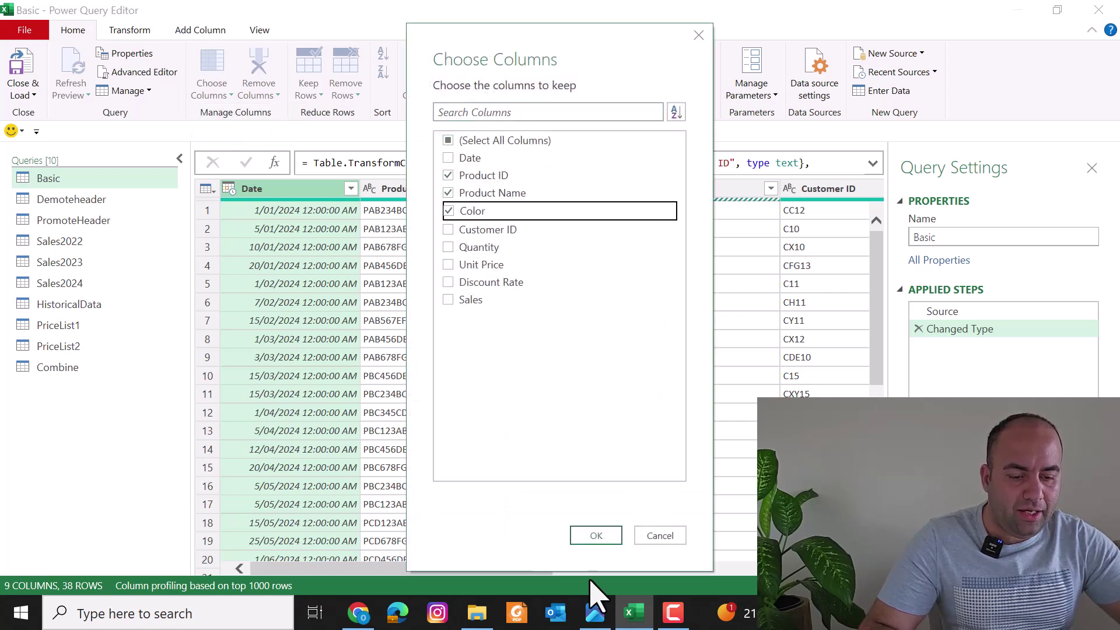
pyautogui.click(595, 535)
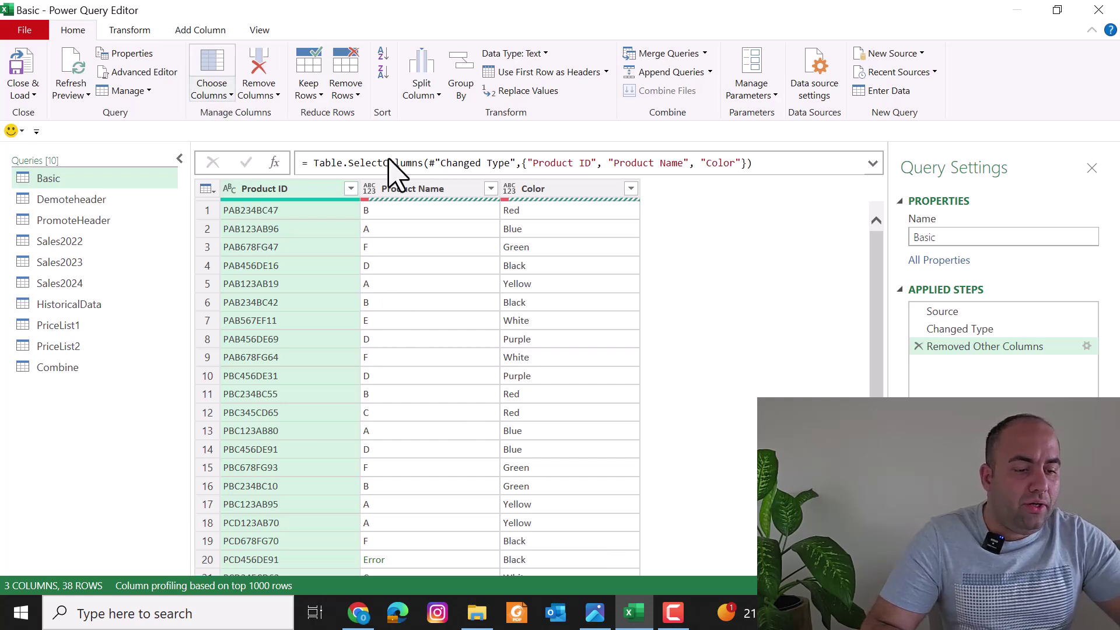
pyautogui.click(918, 346)
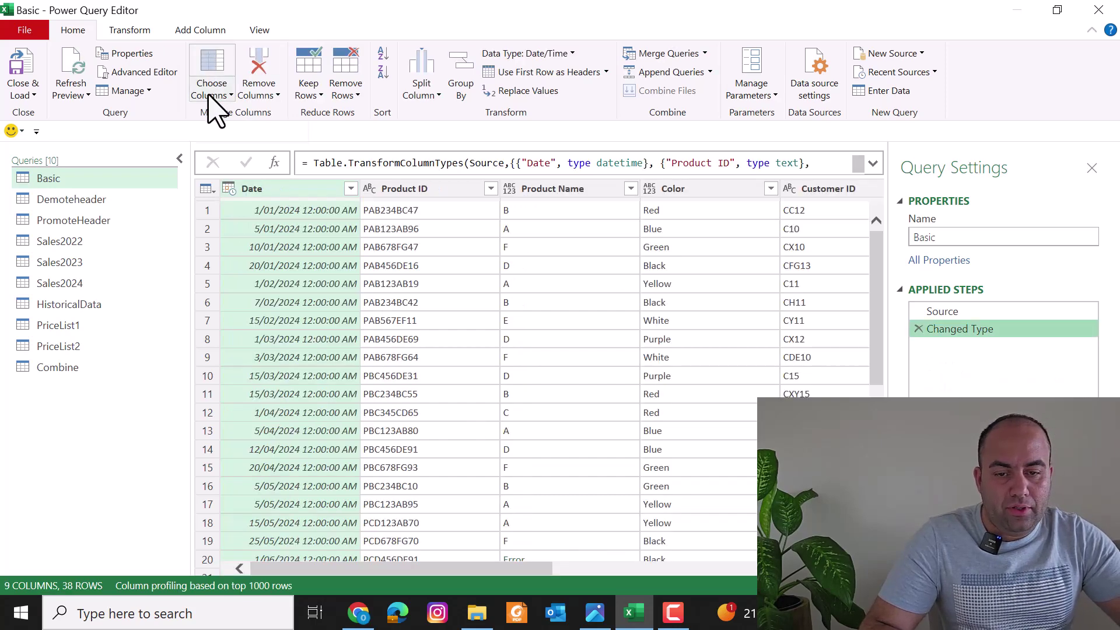
# Use Go to Column to jump to the Quantity column
pyautogui.click(209, 95)
pyautogui.click(229, 134)
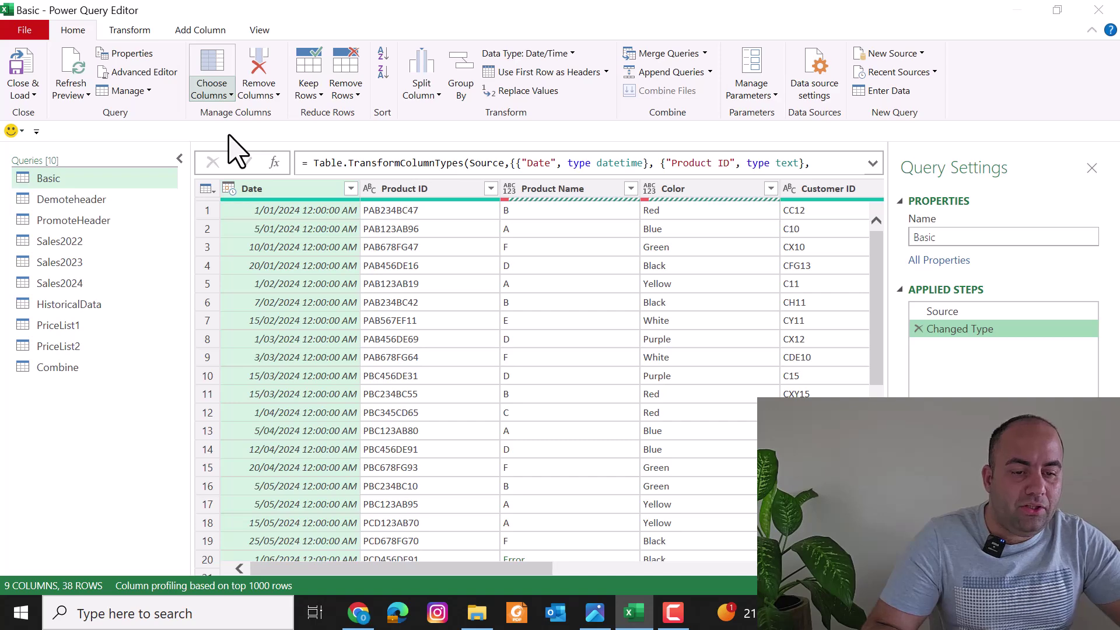
pyautogui.click(480, 187)
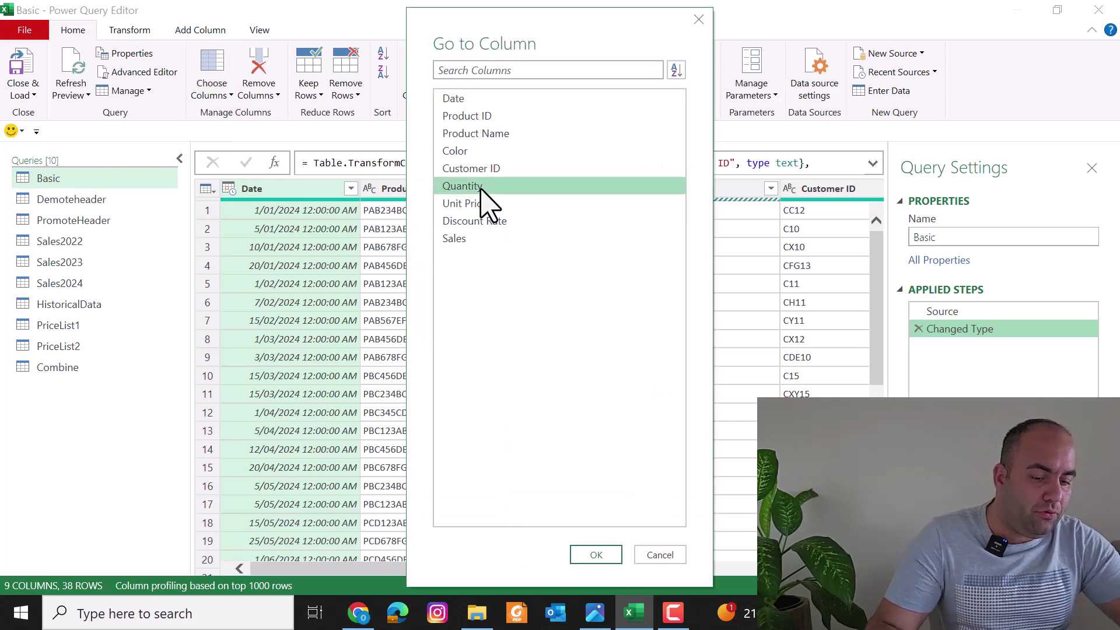
pyautogui.click(595, 555)
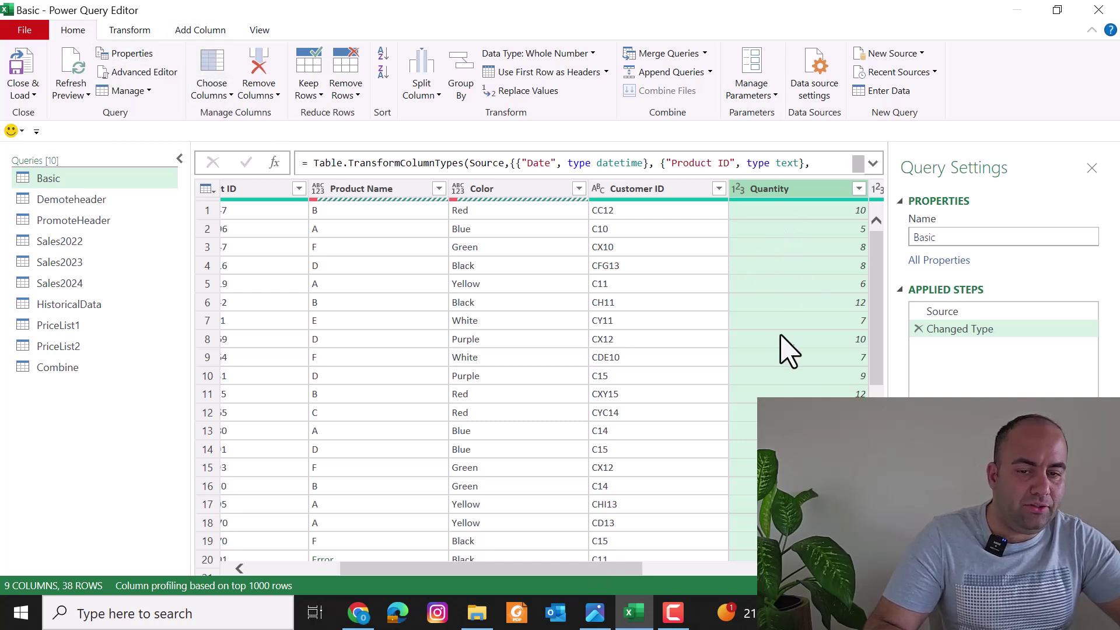
pyautogui.moveTo(430, 577); pyautogui.dragTo(269, 568)
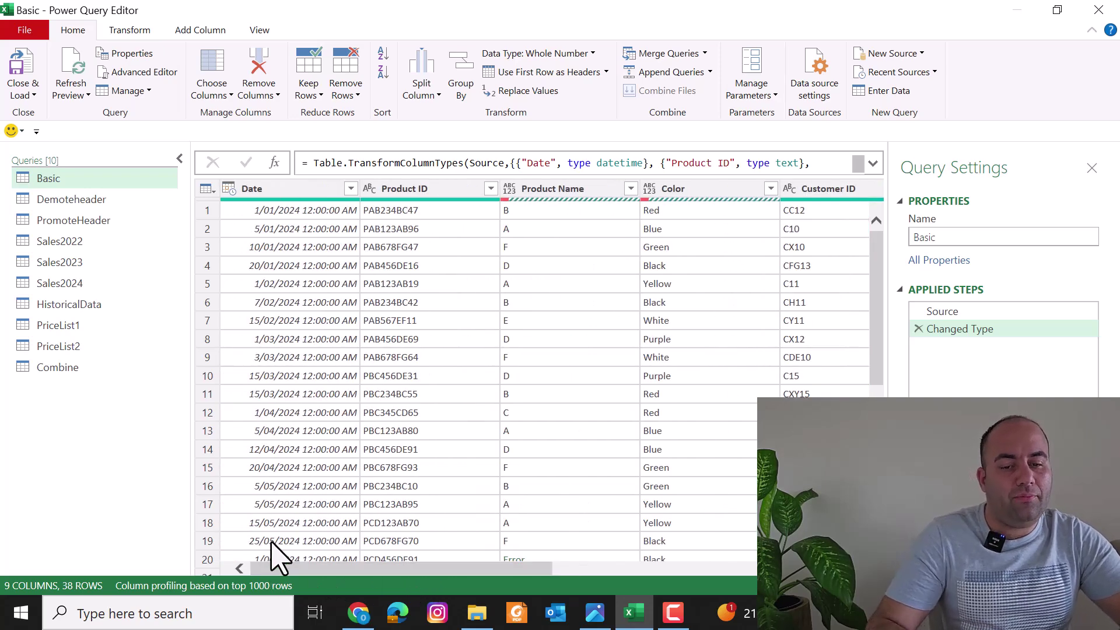
# Remove the Date, Product ID and Product Name columns from Basic
pyautogui.click(311, 191)
pyautogui.keyDown('shift'); pyautogui.click(413, 189); pyautogui.keyUp('shift')
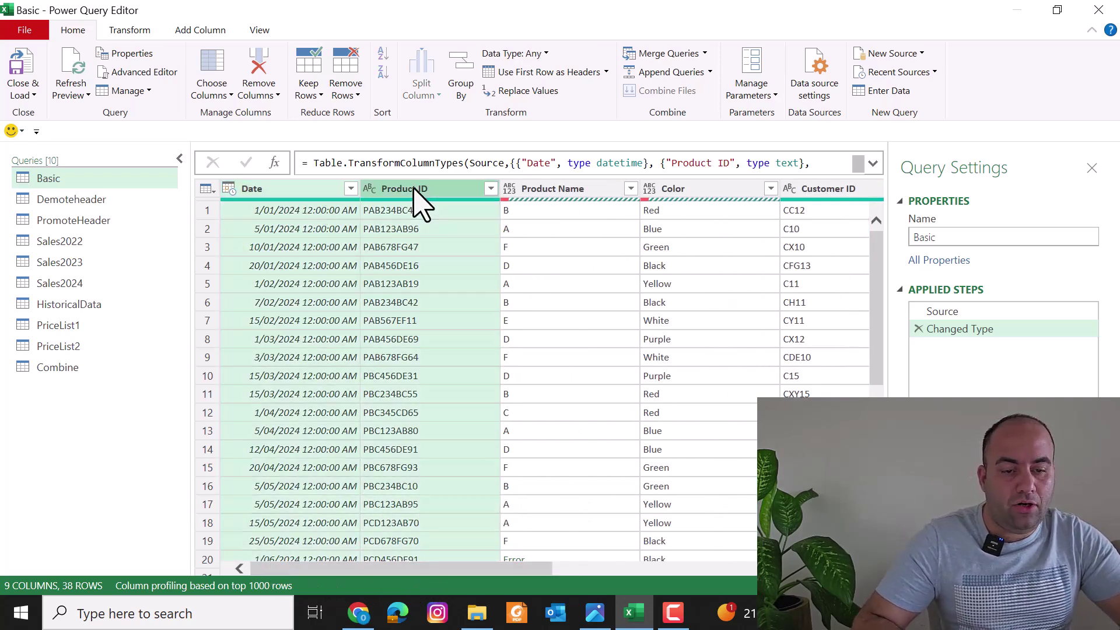
pyautogui.keyDown('shift'); pyautogui.click(542, 187); pyautogui.keyUp('shift')
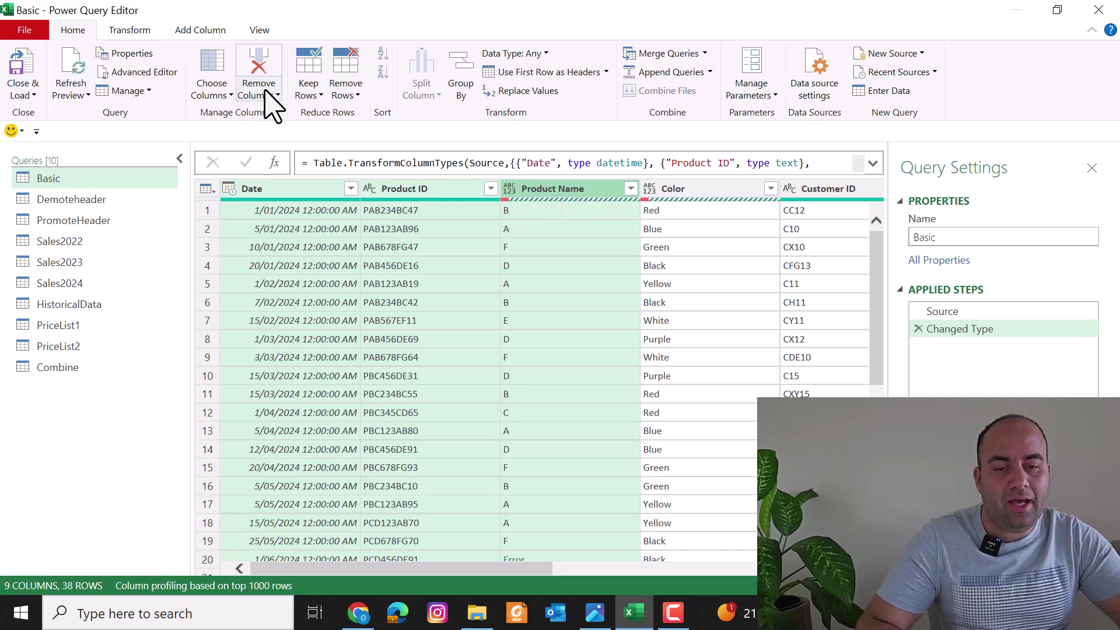
pyautogui.click(260, 69)
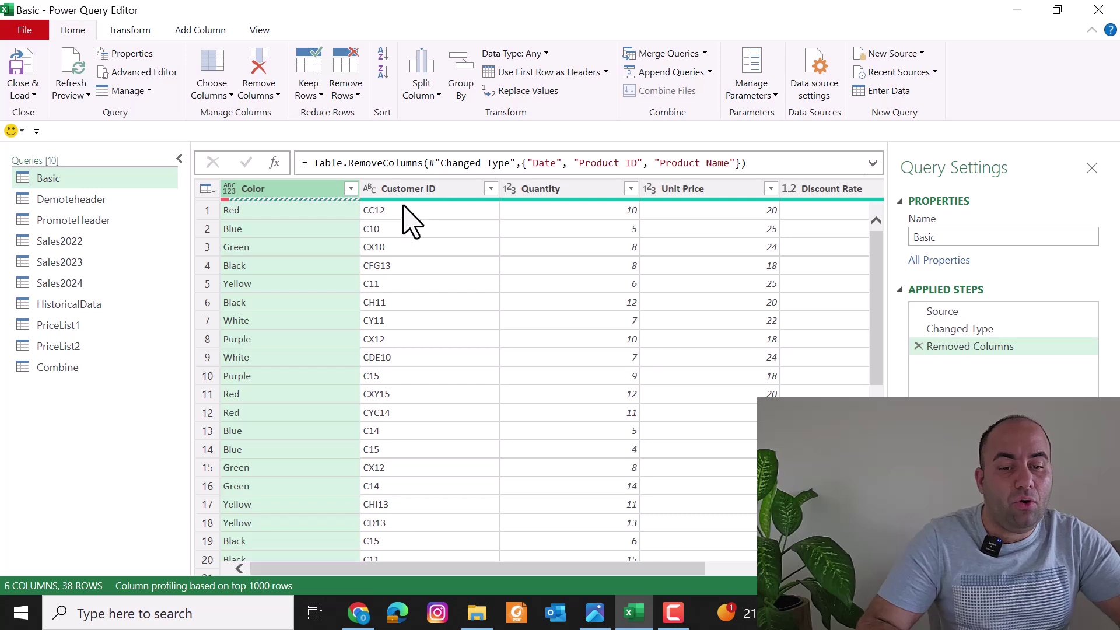
# Keep only the Color and Customer ID columns with Remove Other Columns
pyautogui.keyDown('ctrl'); pyautogui.click(412, 189); pyautogui.keyUp('ctrl')
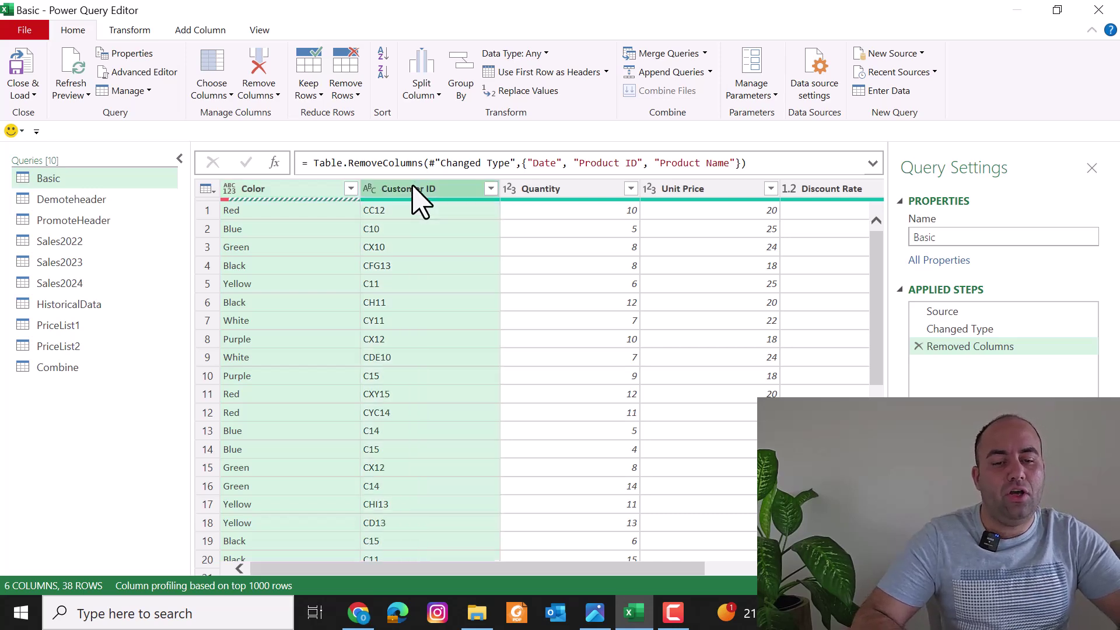
pyautogui.click(259, 95)
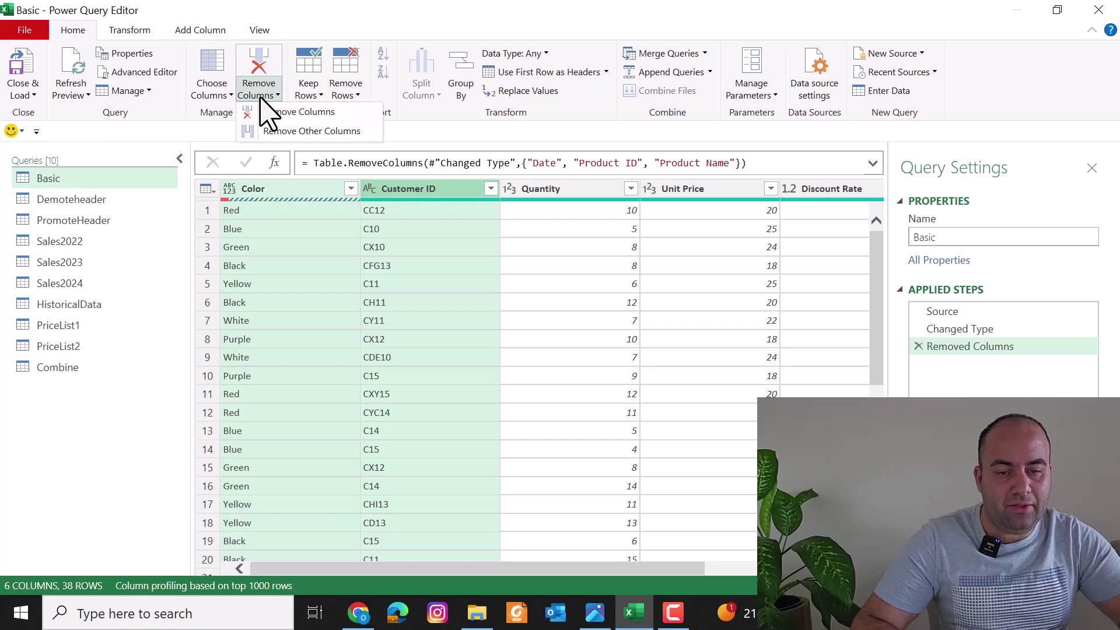
pyautogui.click(284, 132)
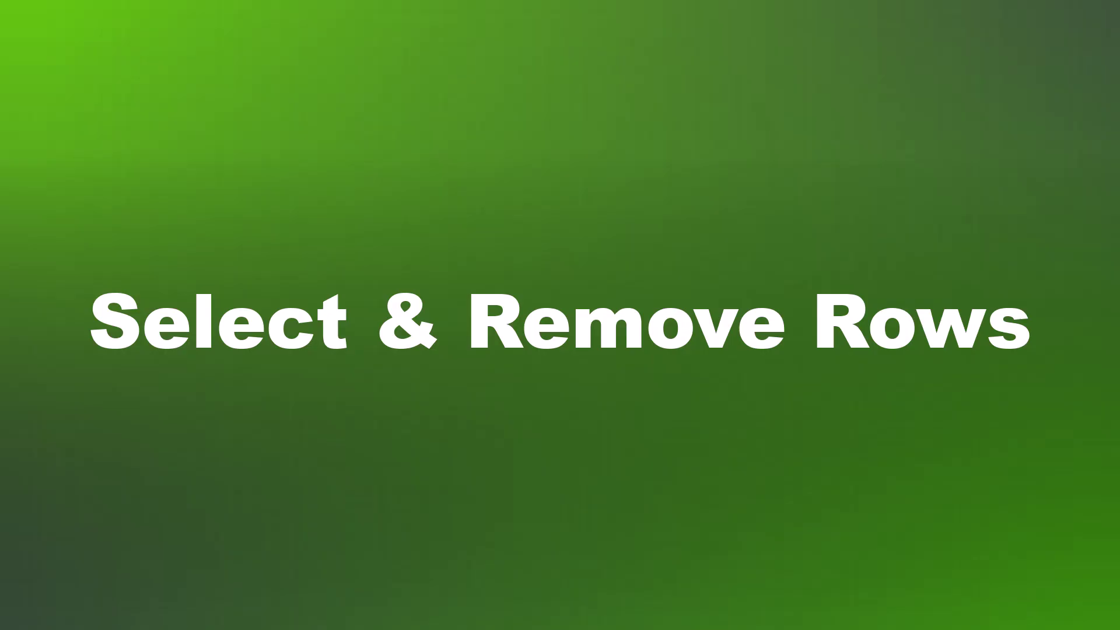
# Delete the Removed Other Columns, Removed Columns and Changed Type steps, leaving only Source
pyautogui.click(918, 365)
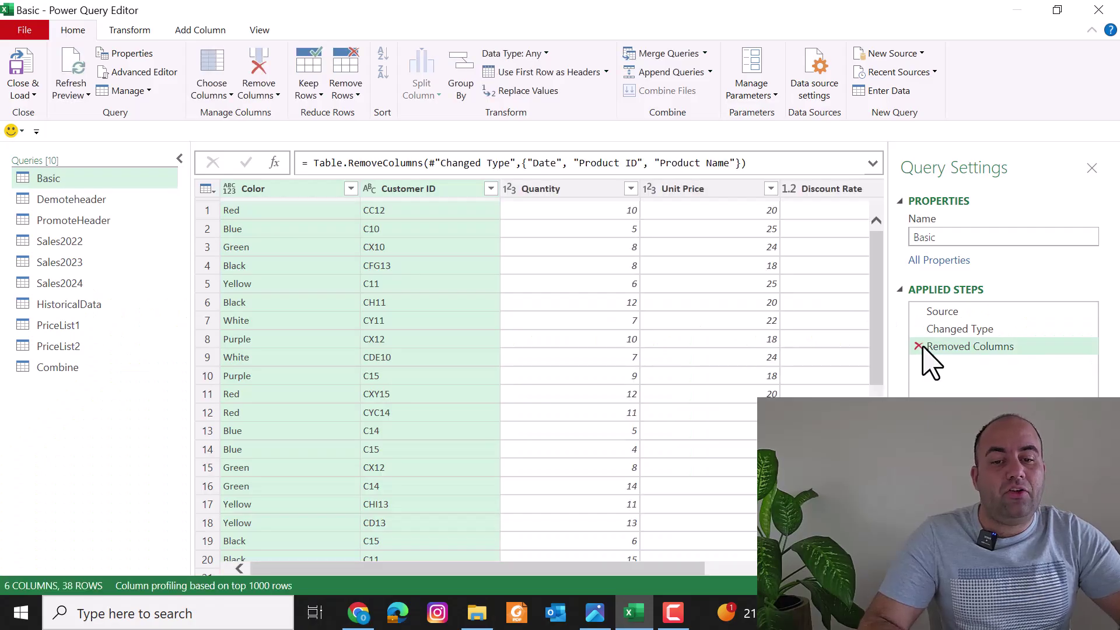
pyautogui.click(918, 347)
pyautogui.click(917, 329)
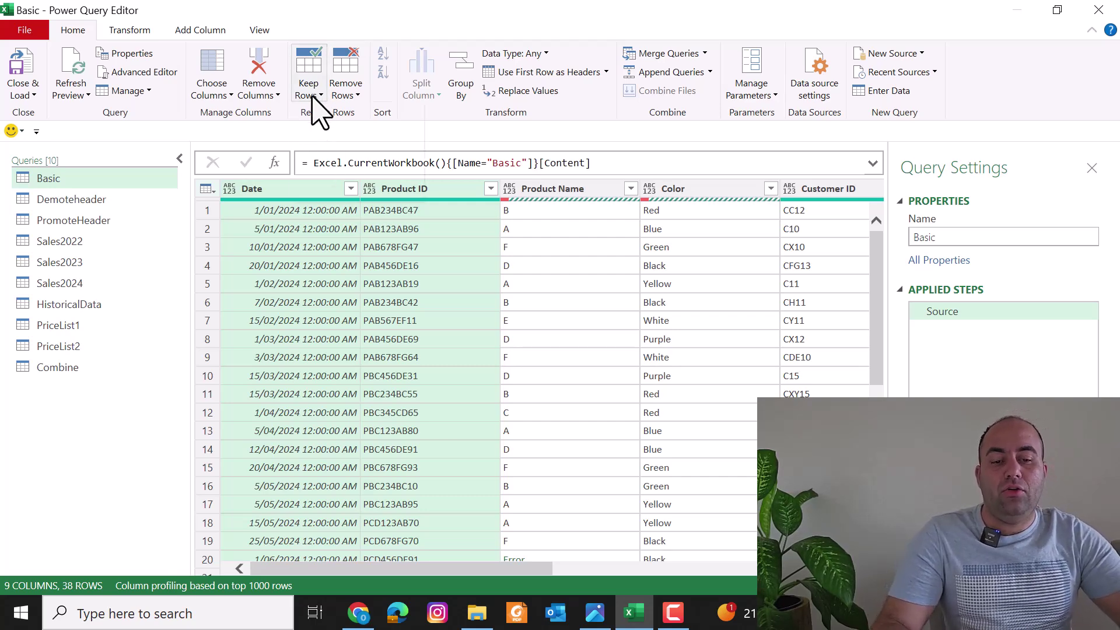
# Keep only the top 5 rows of Basic, then delete that step
pyautogui.click(315, 95)
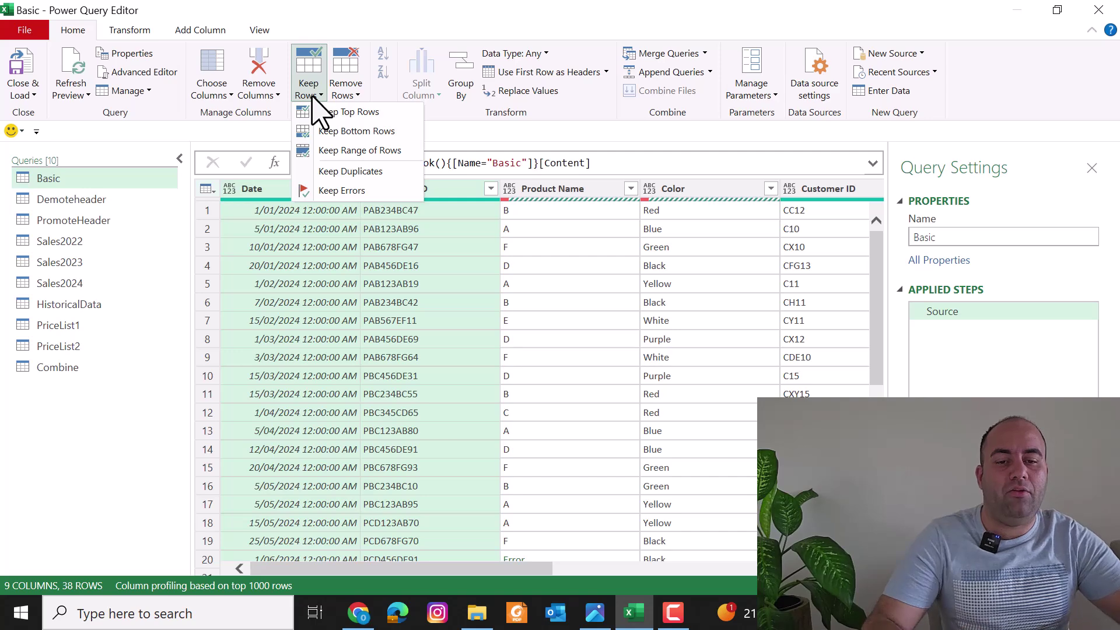
pyautogui.click(337, 112)
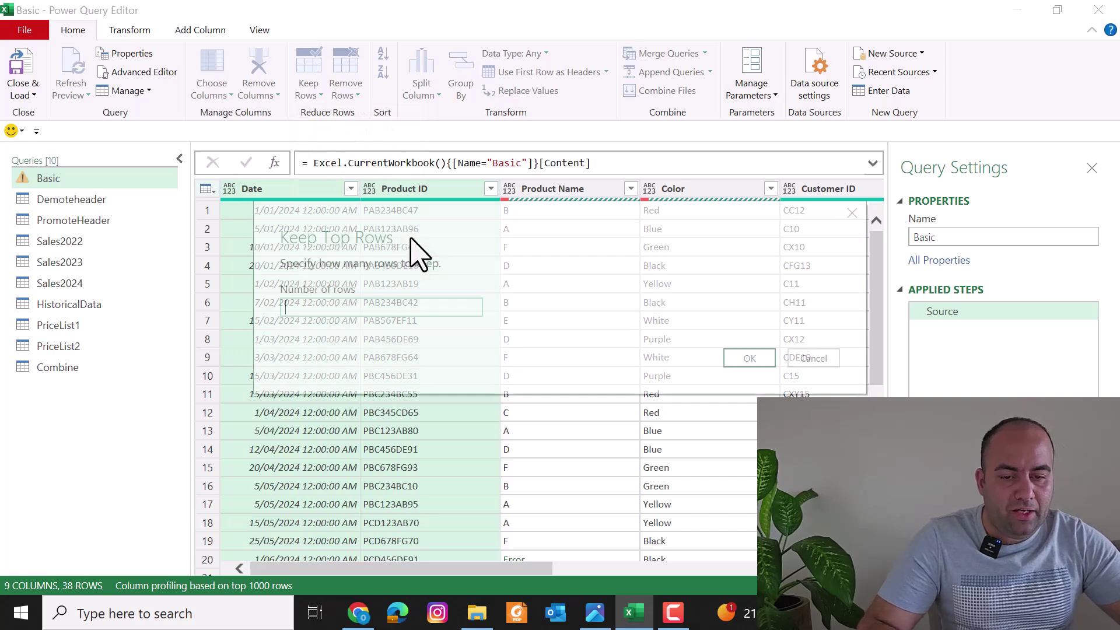
pyautogui.write('5')
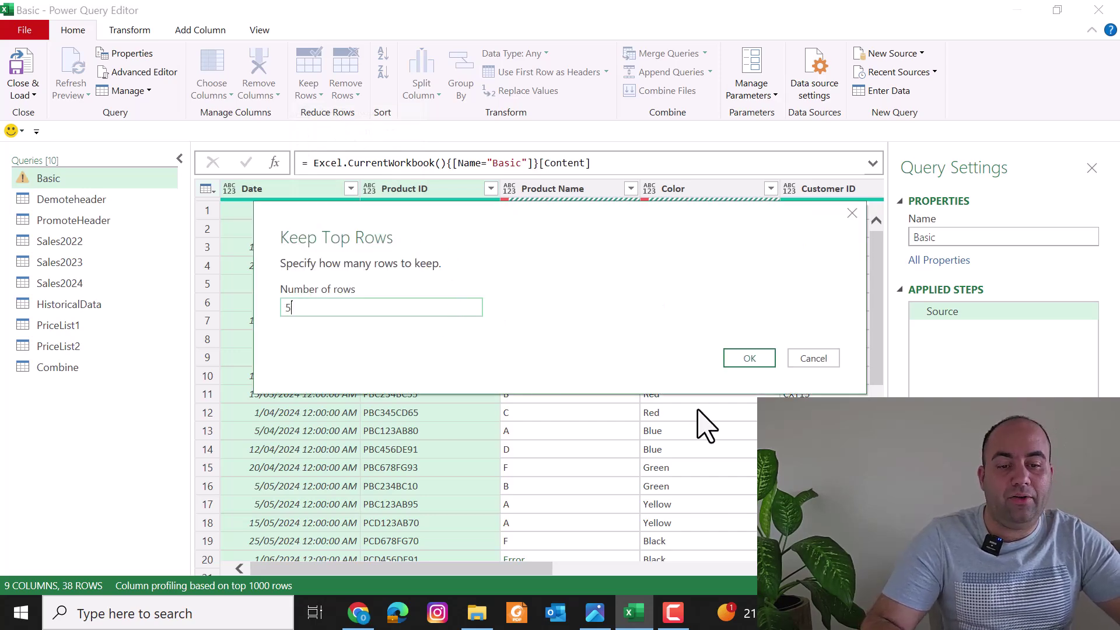
pyautogui.click(754, 359)
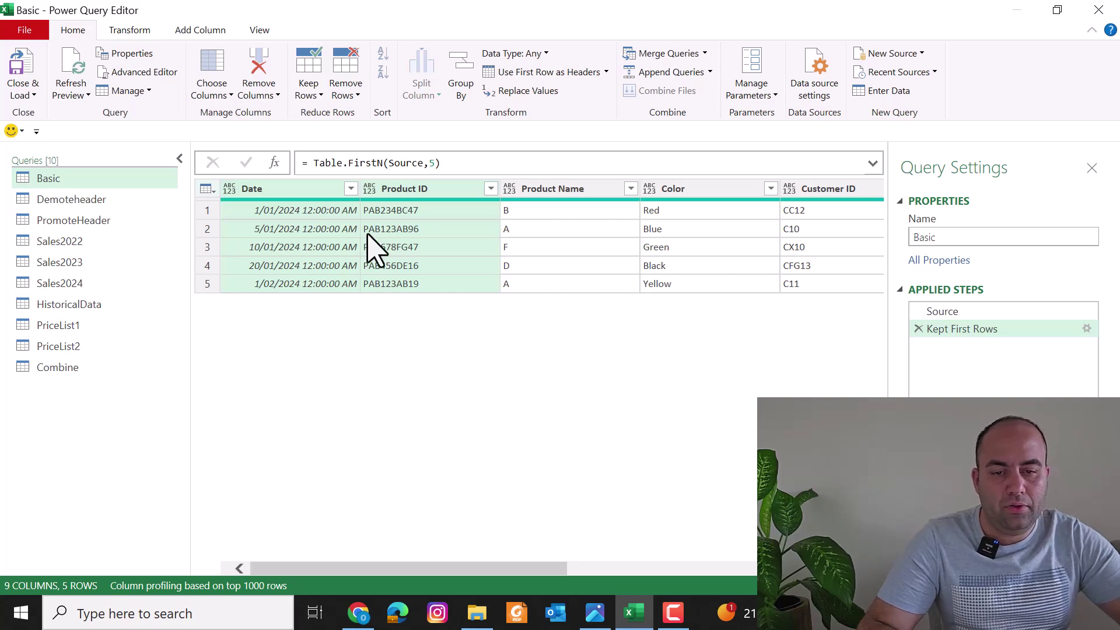
pyautogui.click(918, 328)
# Keep only the bottom 5 rows of Basic
pyautogui.click(270, 95)
pyautogui.click(319, 96)
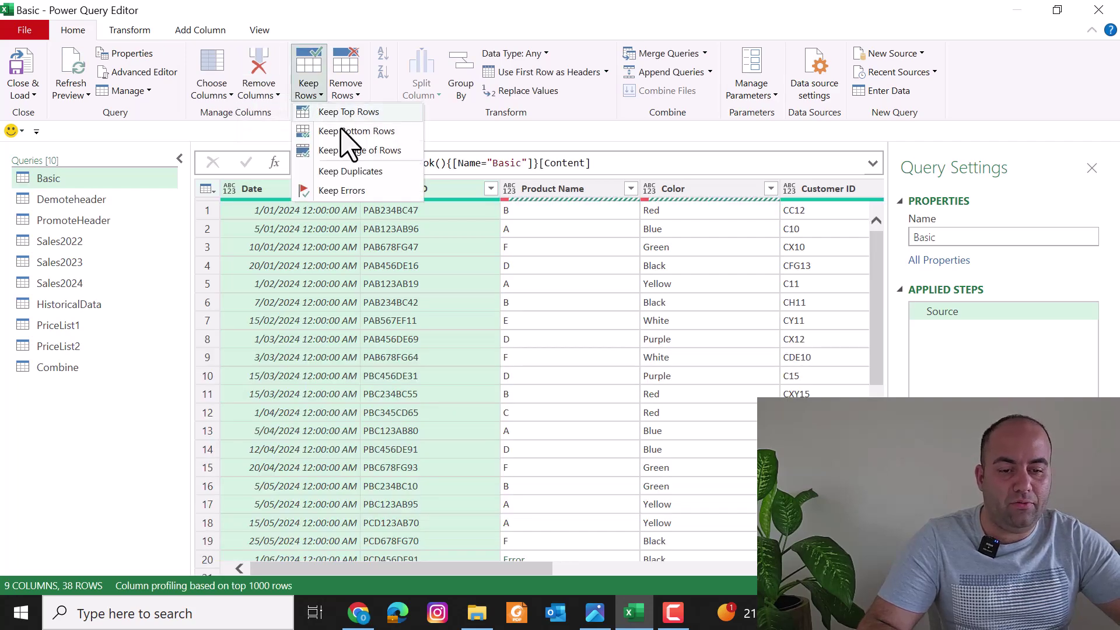
pyautogui.click(358, 135)
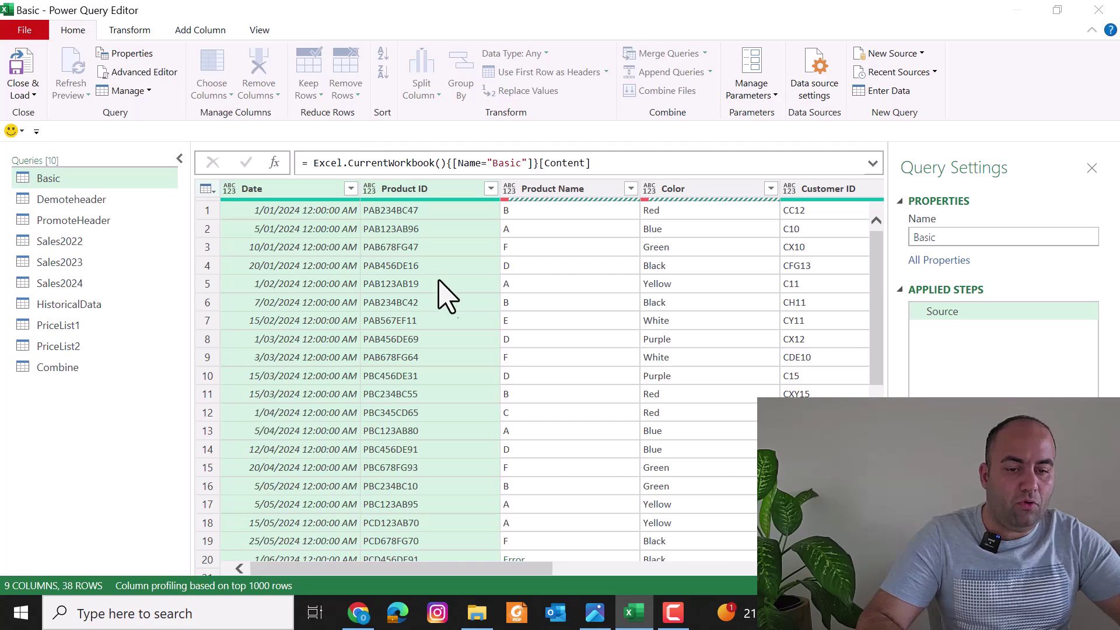
pyautogui.write('3')
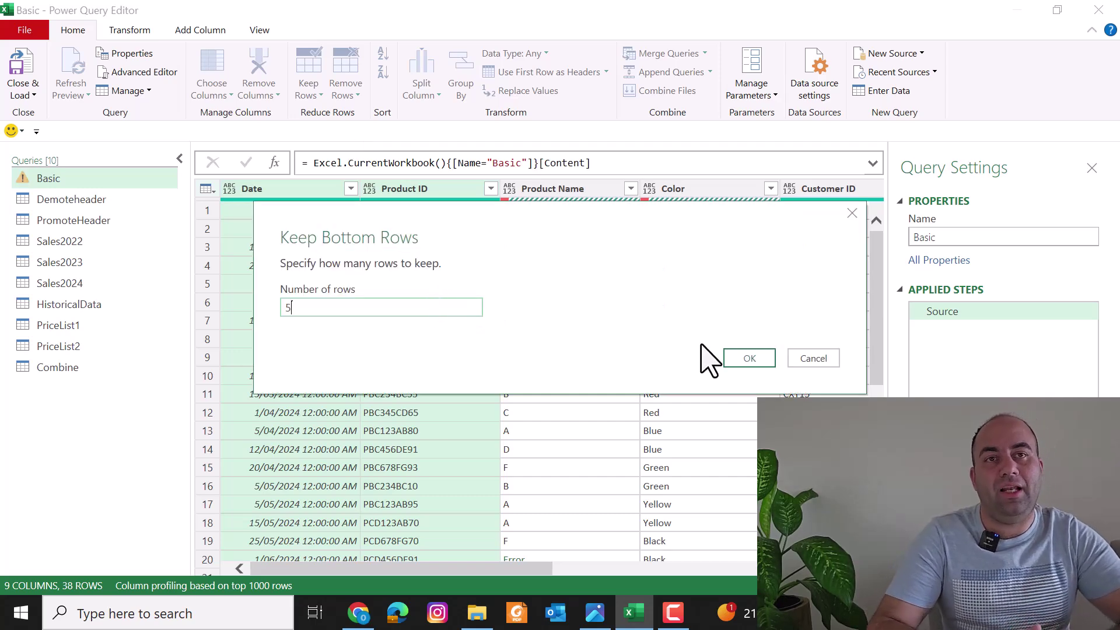
pyautogui.click(761, 358)
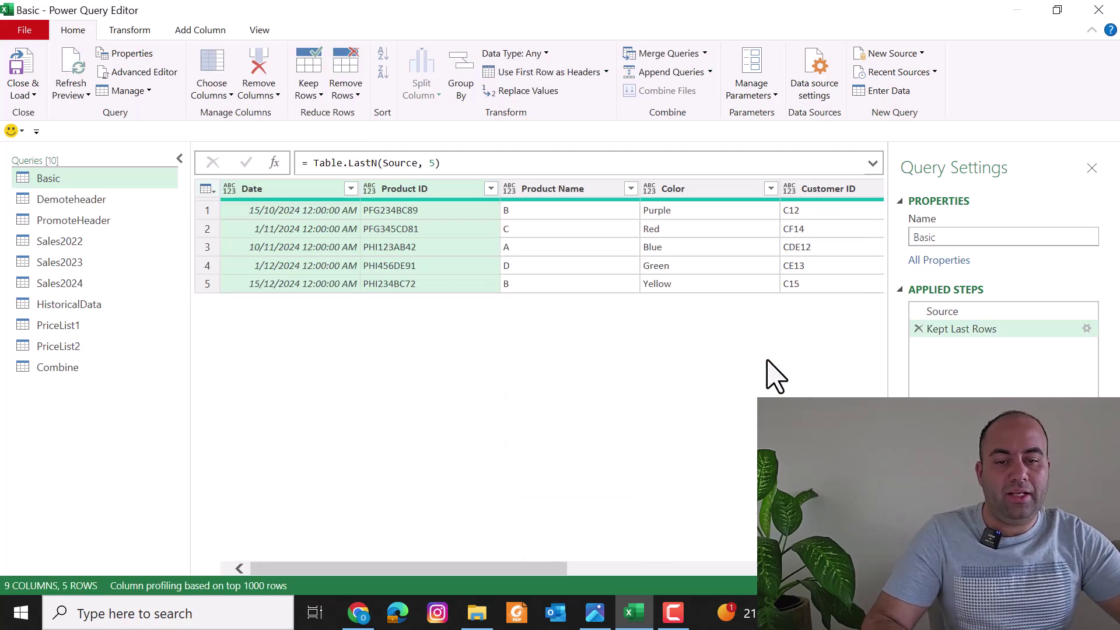
# Replace the last-rows step with a range of 3 rows from row 4, then delete it too
pyautogui.click(918, 328)
pyautogui.click(309, 93)
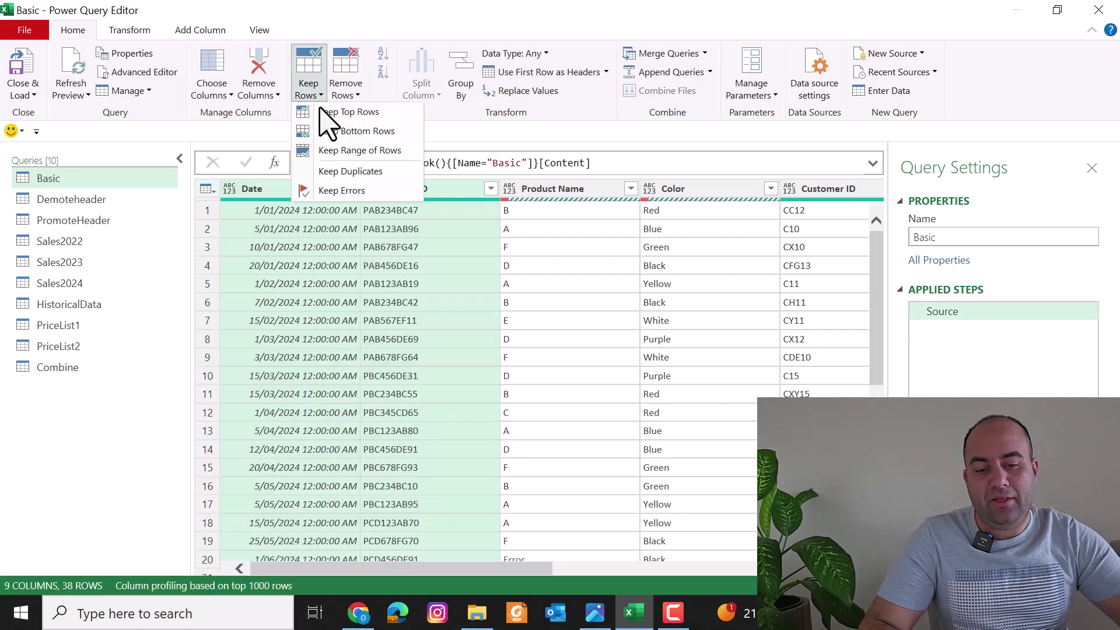
pyautogui.press('Escape')
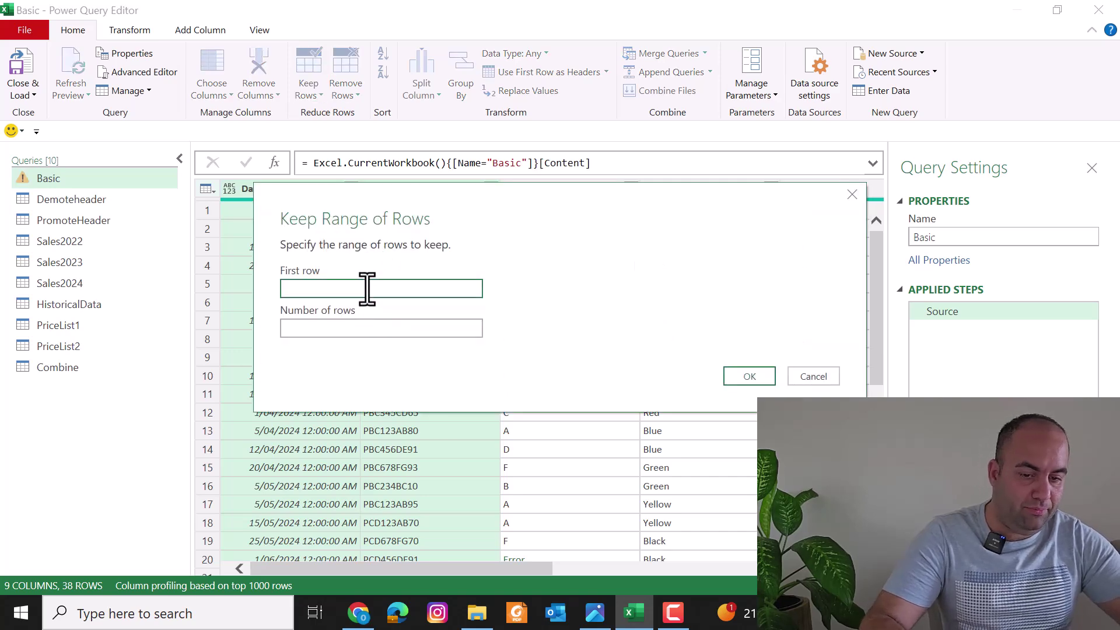
pyautogui.write('4')
pyautogui.click(358, 328)
pyautogui.write('3')
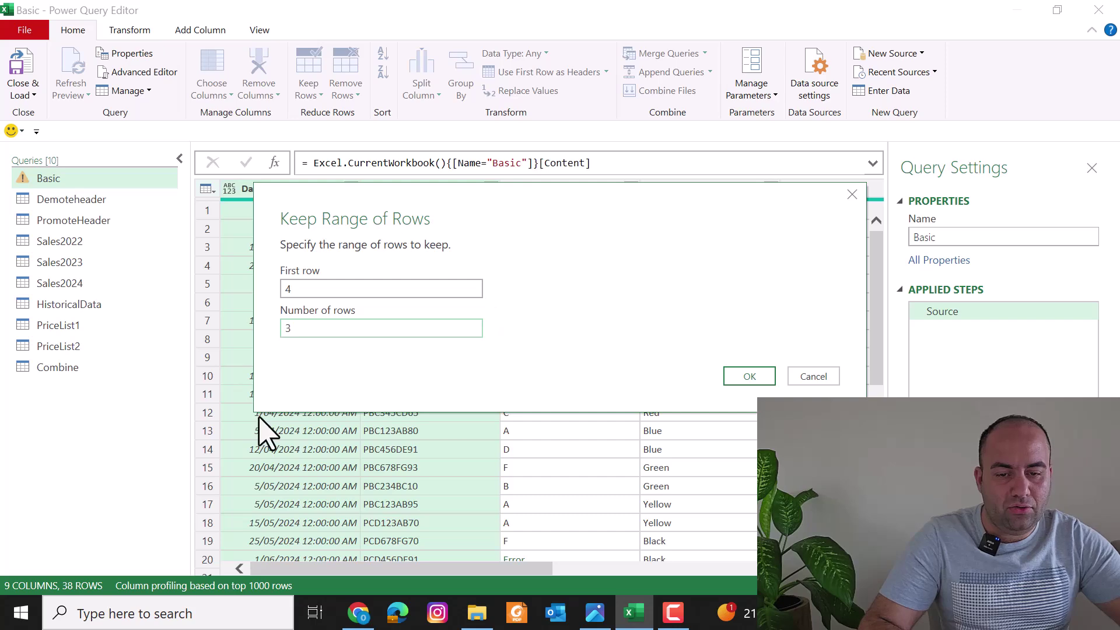
pyautogui.click(750, 381)
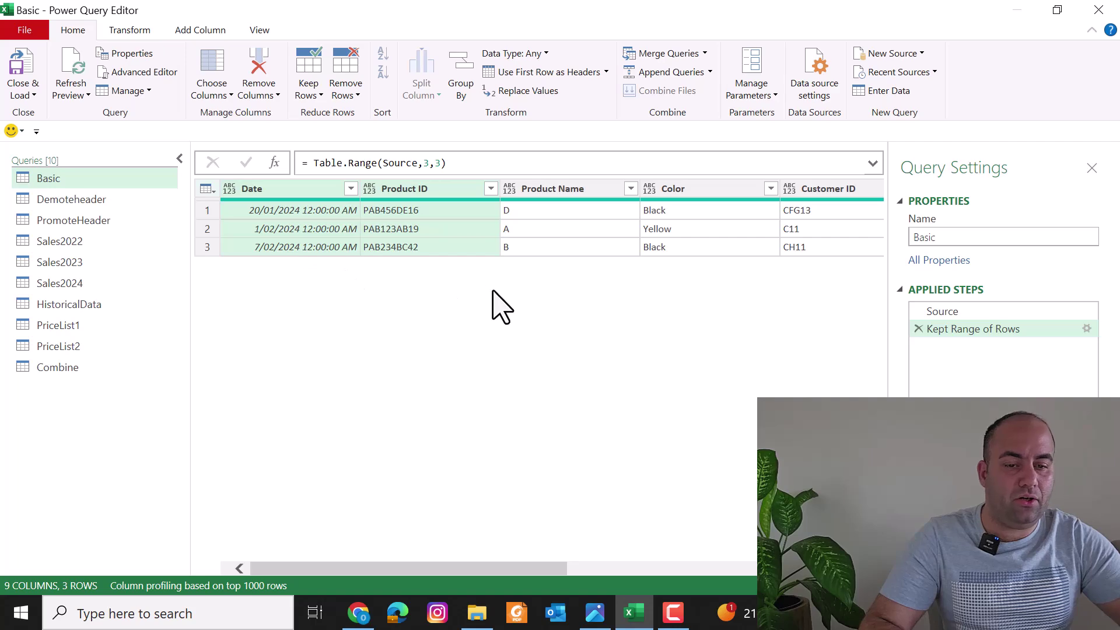
pyautogui.click(919, 329)
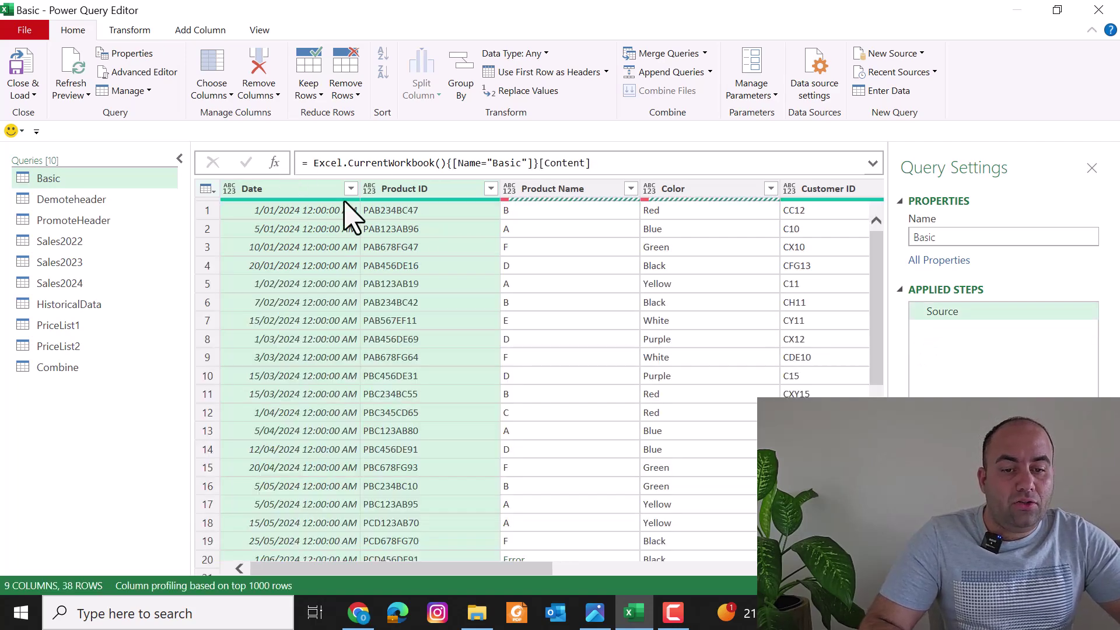
pyautogui.click(309, 93)
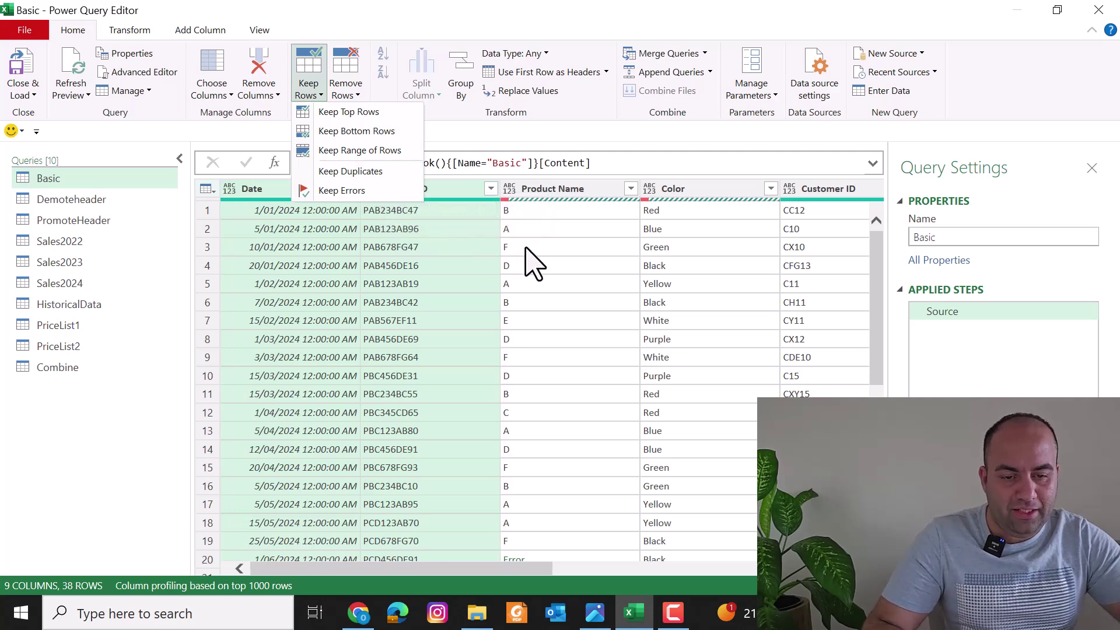
pyautogui.click(258, 194)
pyautogui.click(256, 192)
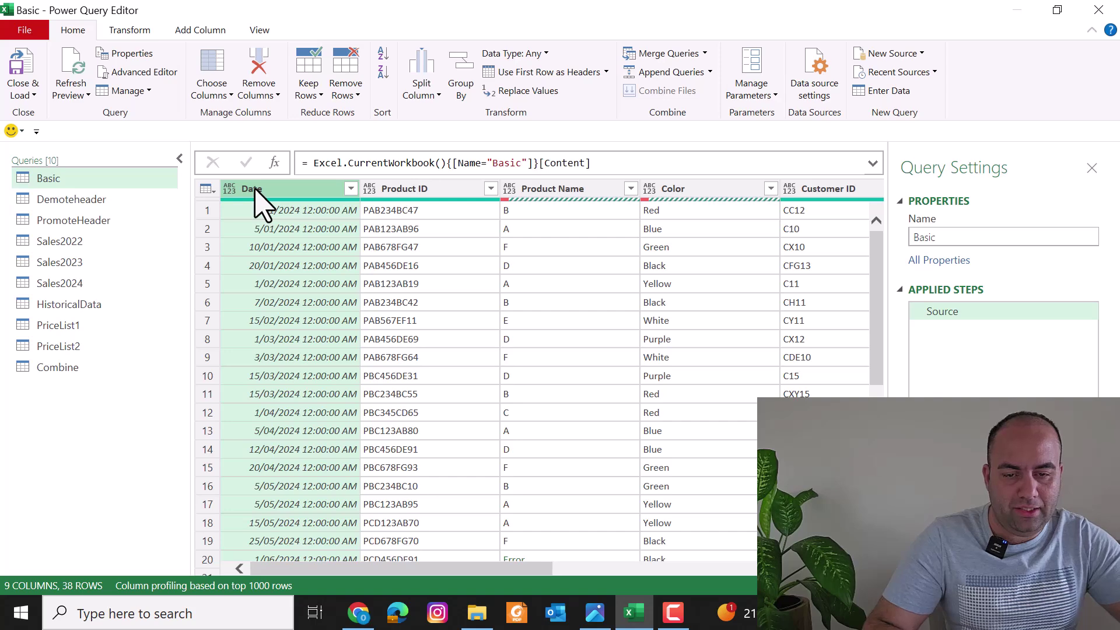
pyautogui.click(433, 194)
pyautogui.click(313, 188)
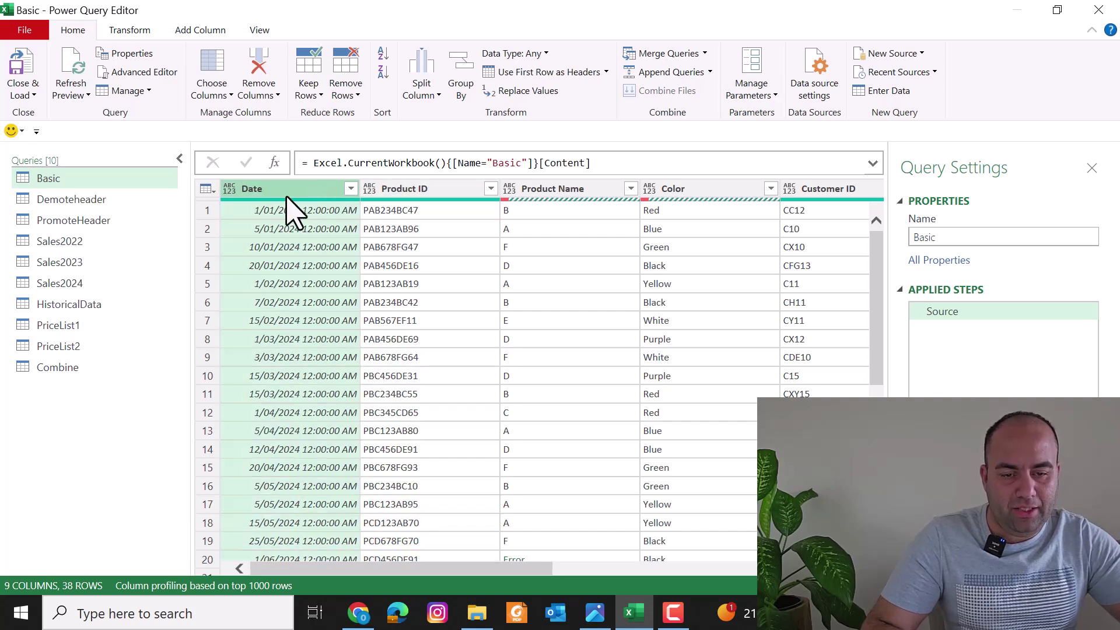
pyautogui.click(311, 97)
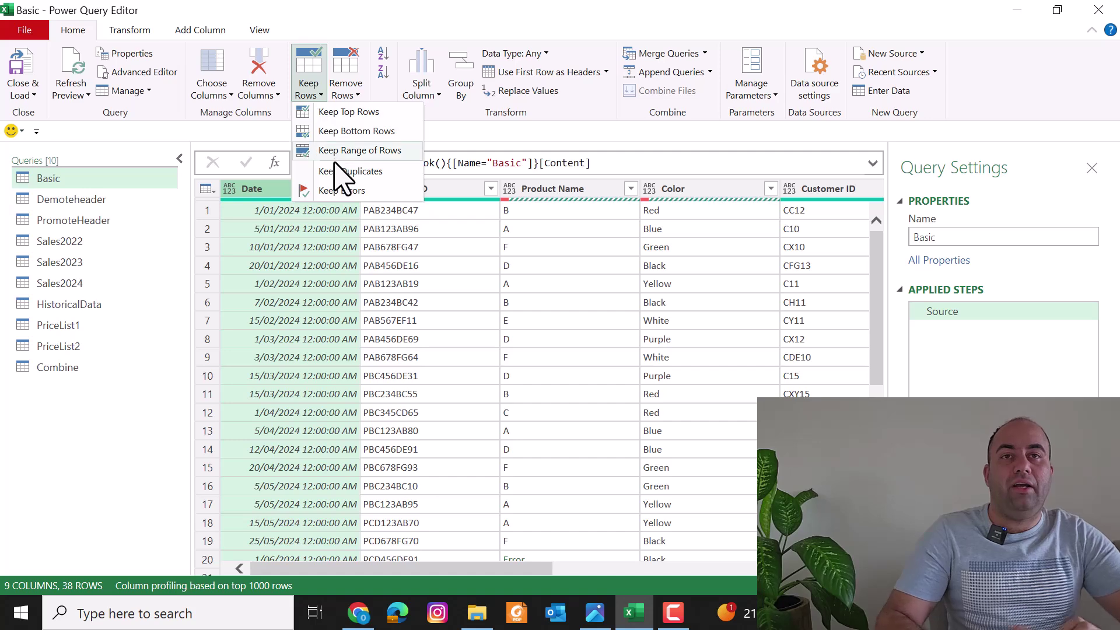
pyautogui.click(336, 179)
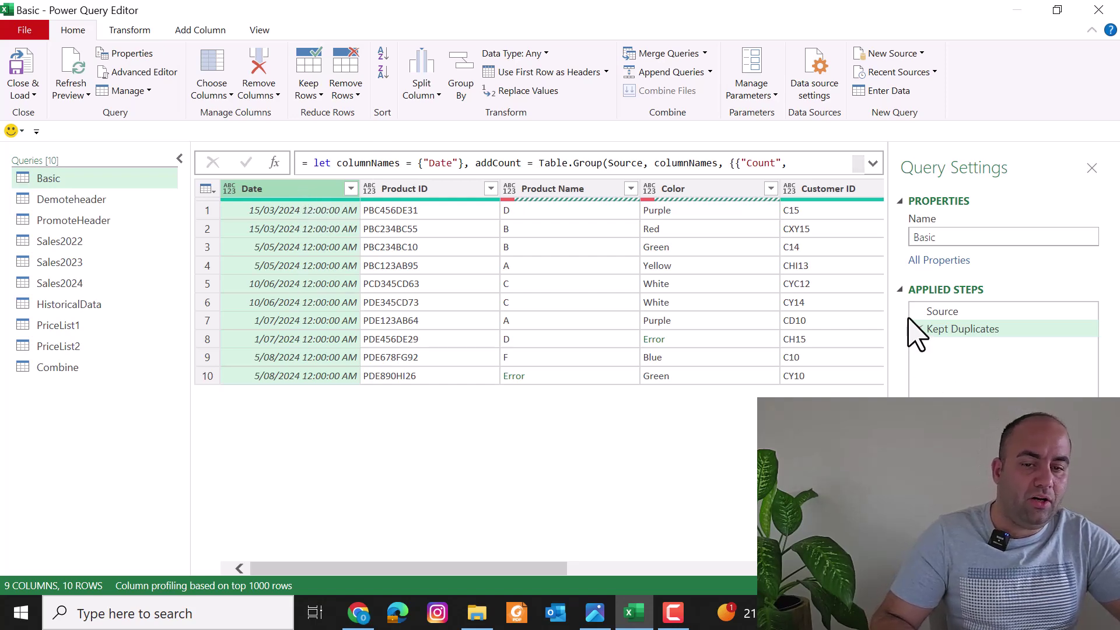
pyautogui.click(916, 329)
pyautogui.click(569, 190)
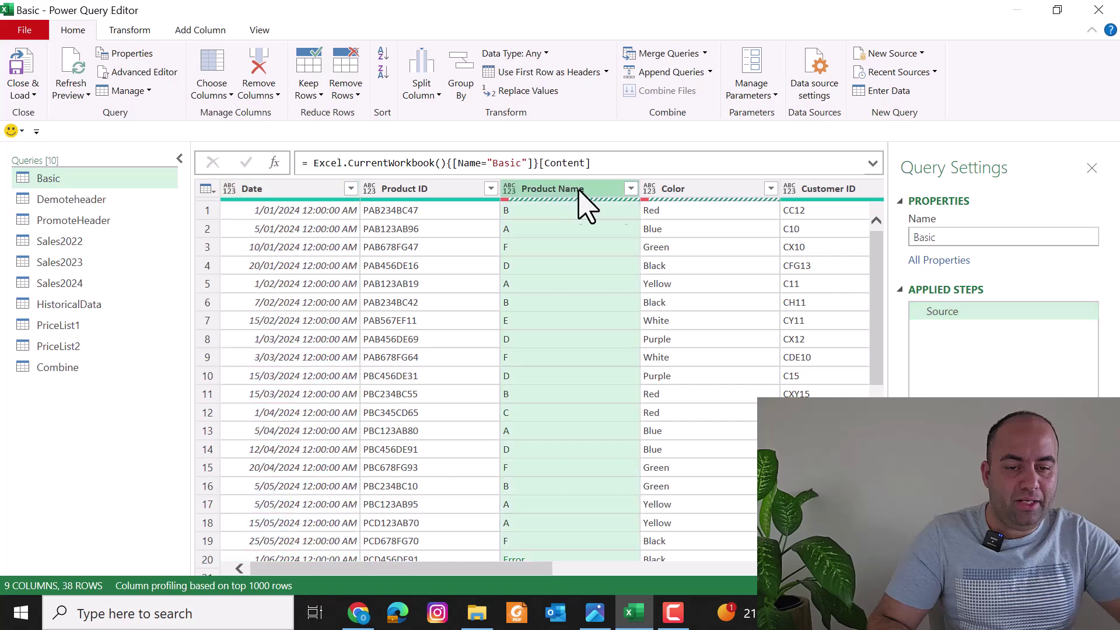
# Trial Keep Errors on Product Name and Color, delete it, then start Remove Top Rows
pyautogui.keyDown('ctrl'); pyautogui.click(694, 189); pyautogui.keyUp('ctrl')
pyautogui.click(312, 96)
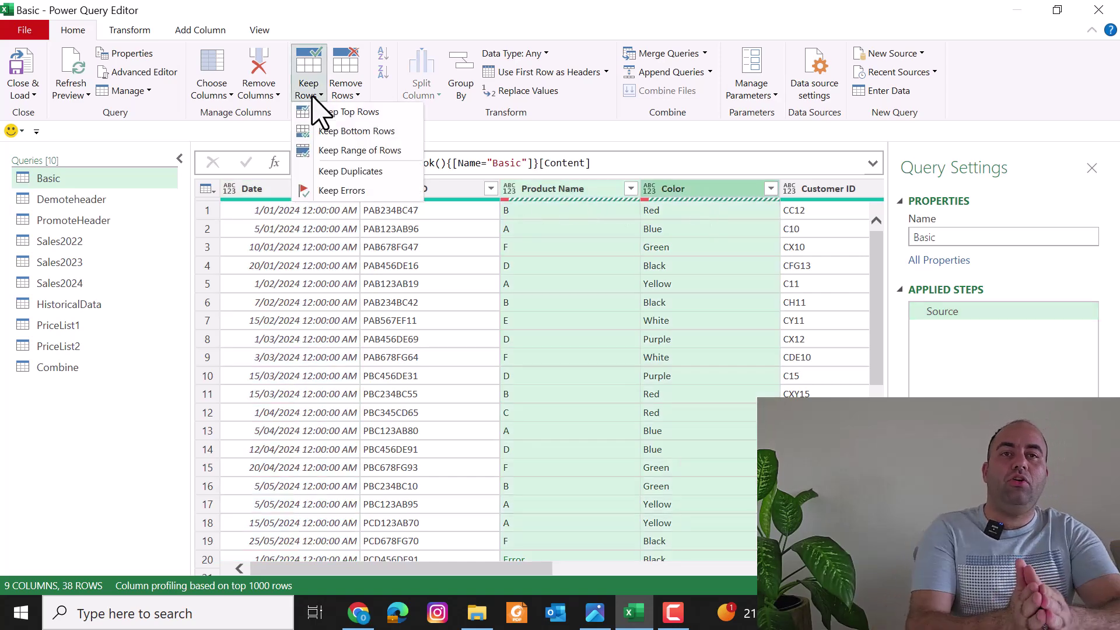
pyautogui.click(343, 190)
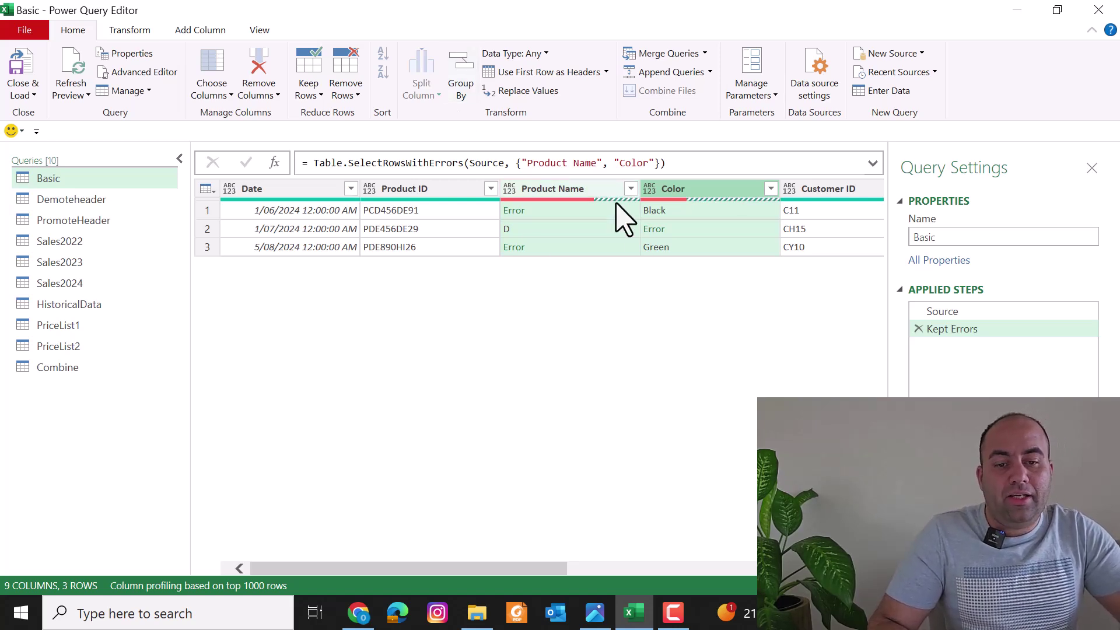
pyautogui.click(919, 329)
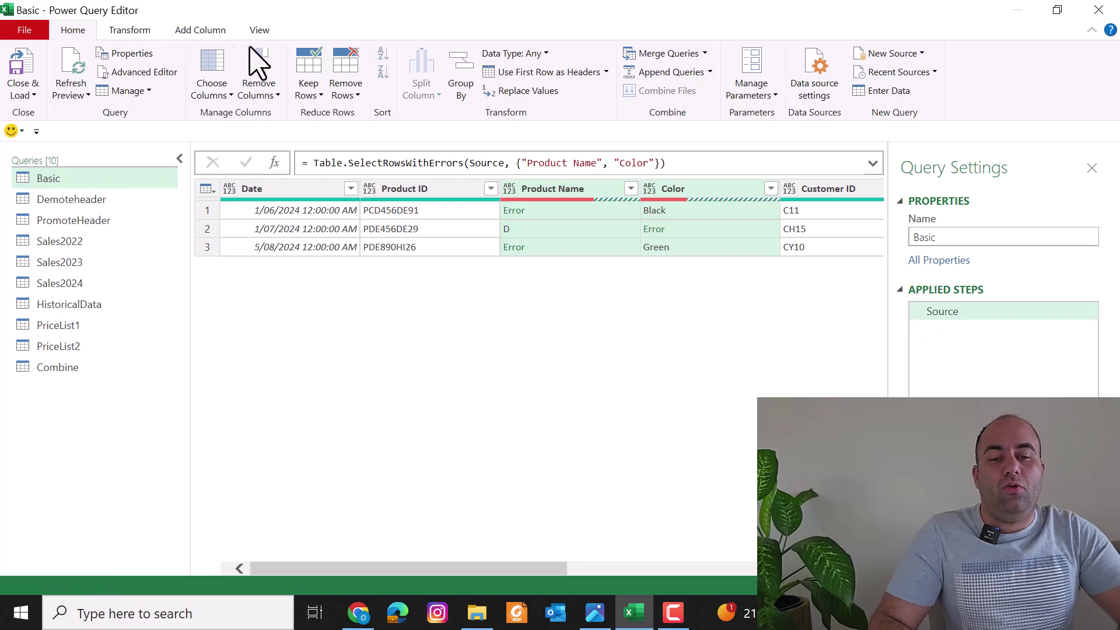
pyautogui.click(353, 95)
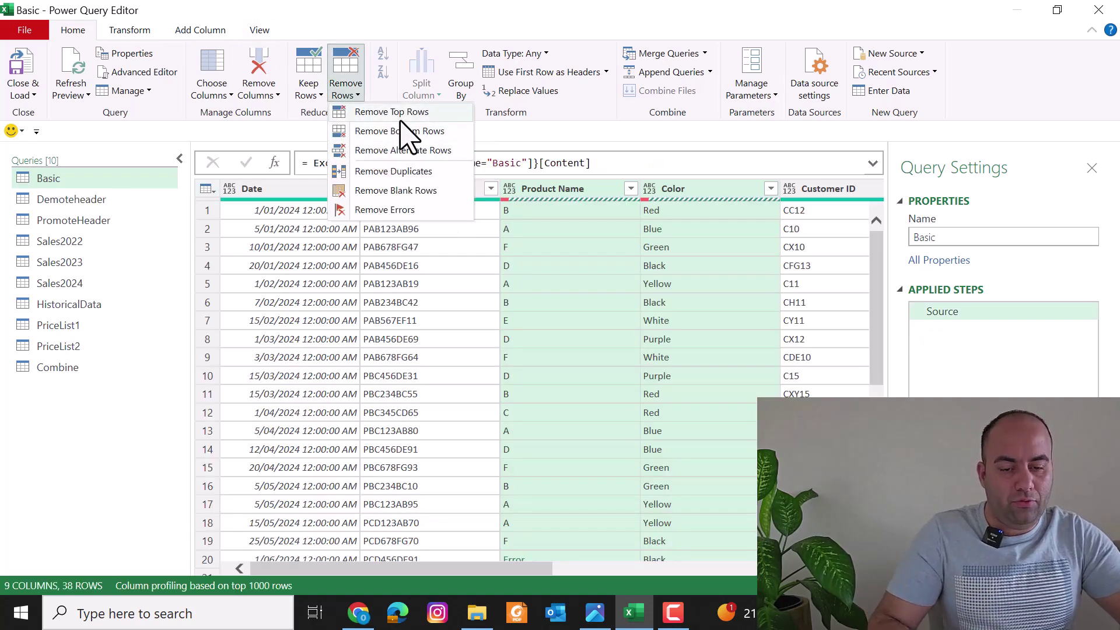
pyautogui.click(407, 115)
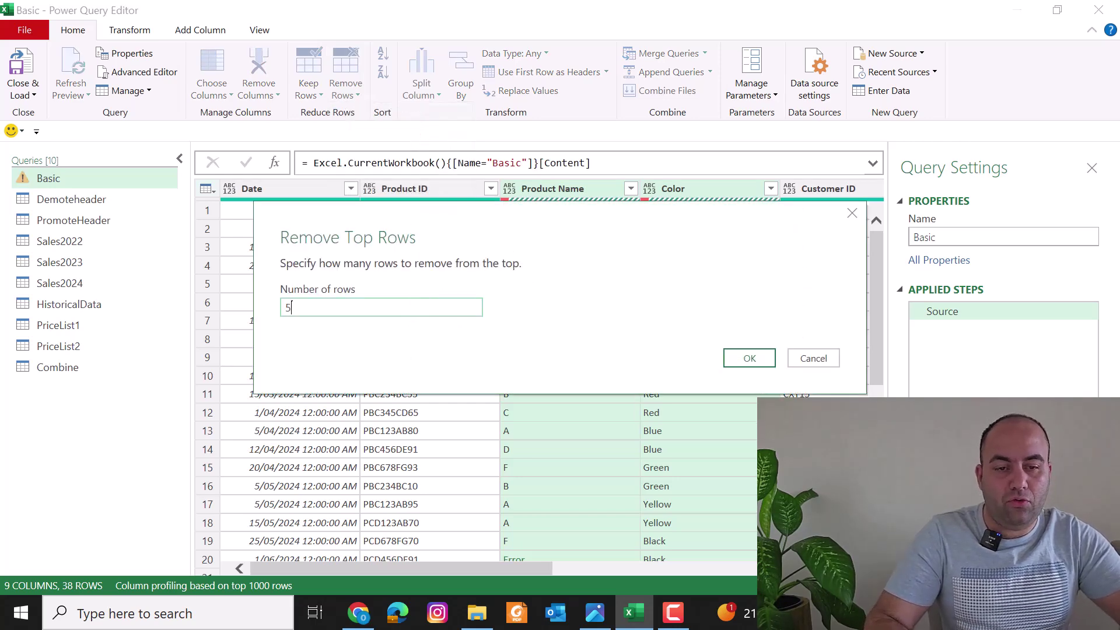
# Remove the top 5 rows, then the bottom 5 rows, deleting each step afterwards
pyautogui.click(765, 362)
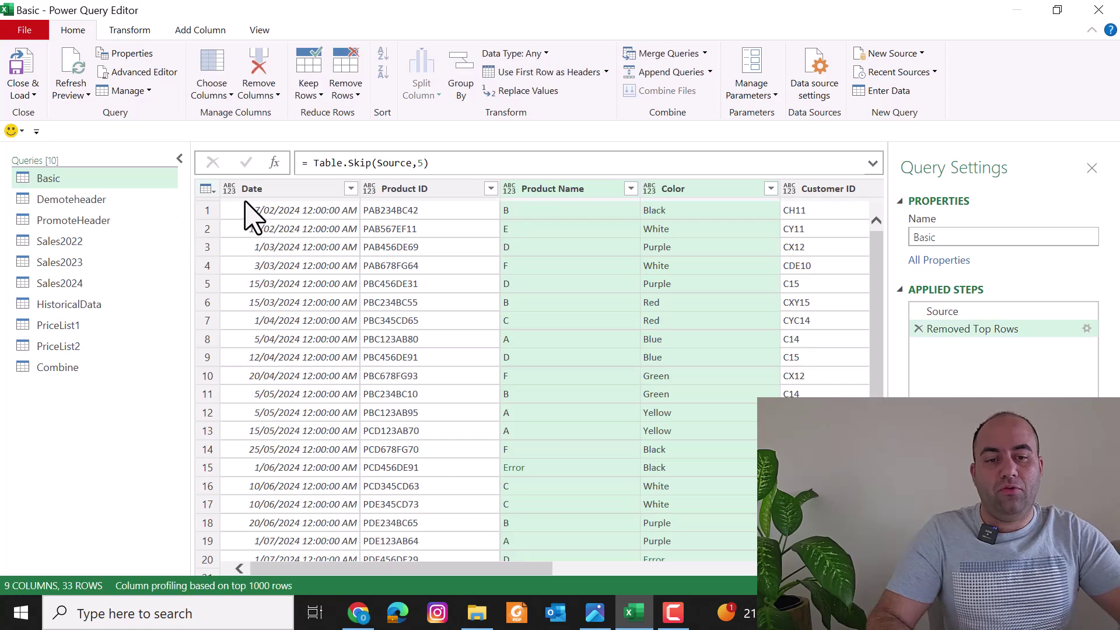
pyautogui.click(919, 329)
pyautogui.click(357, 93)
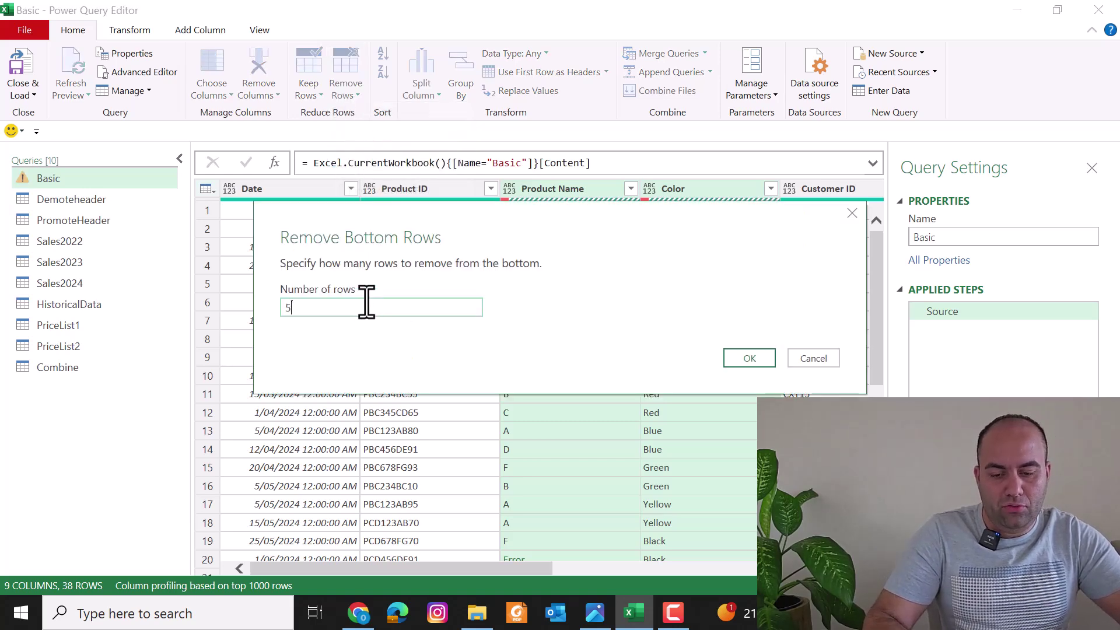
pyautogui.click(747, 358)
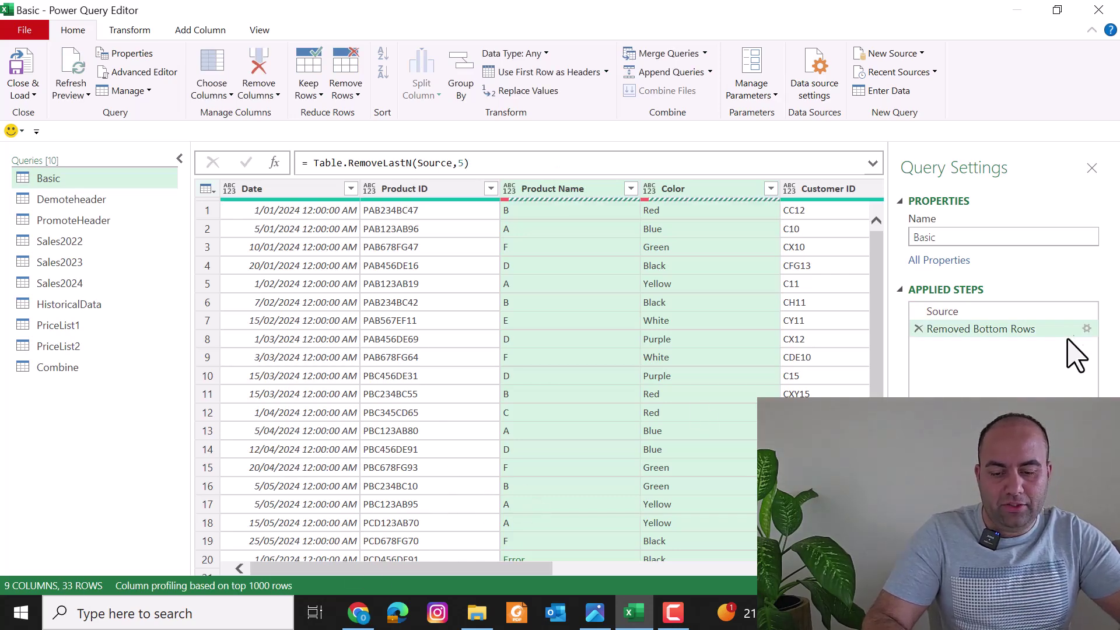
pyautogui.click(919, 329)
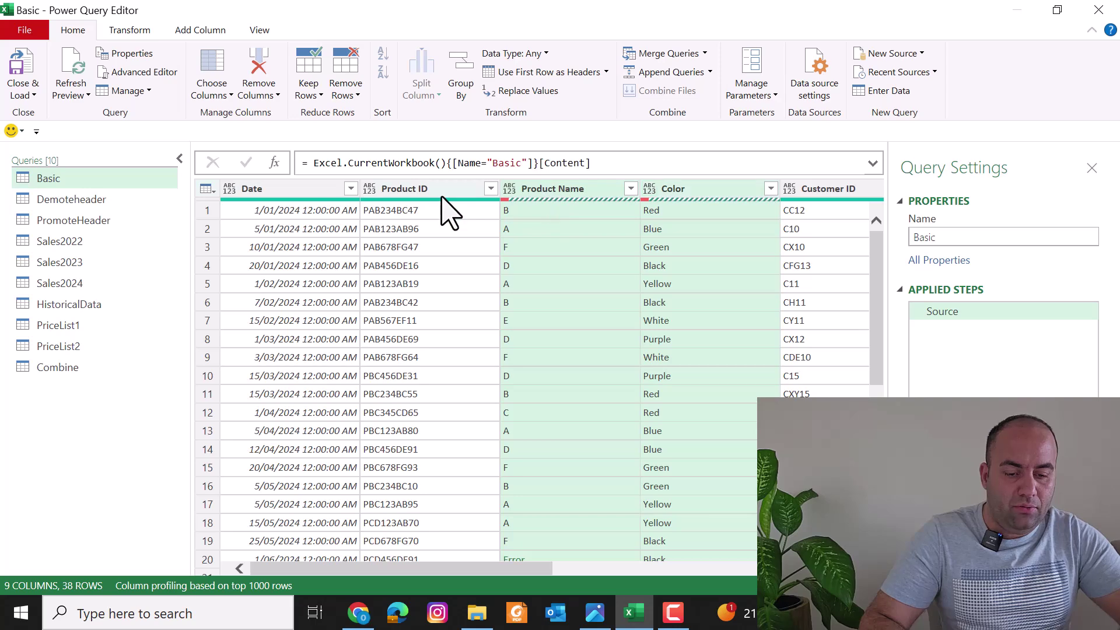
# Select all columns from Date through Sales and remove rows containing errors
pyautogui.click(271, 184)
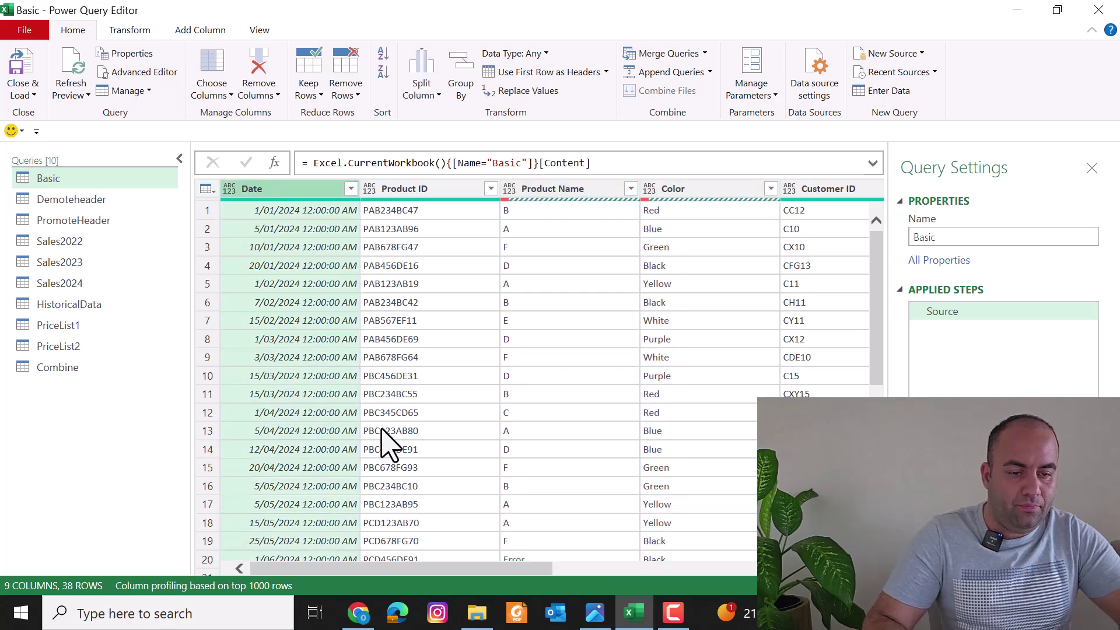
pyautogui.click(592, 568)
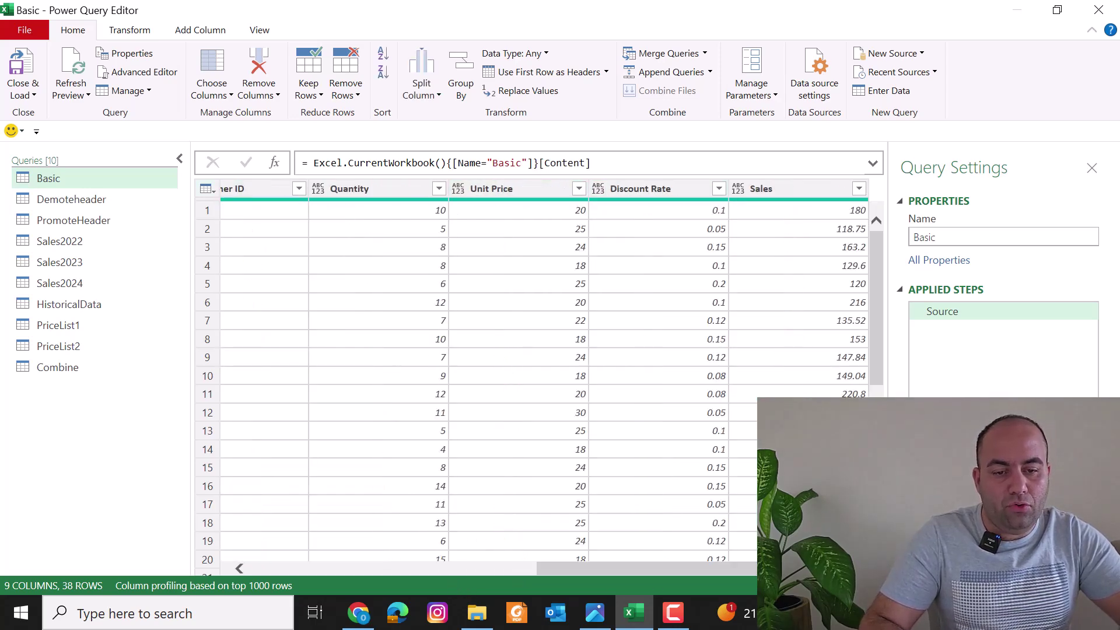
pyautogui.keyDown('shift'); pyautogui.click(806, 190); pyautogui.keyUp('shift')
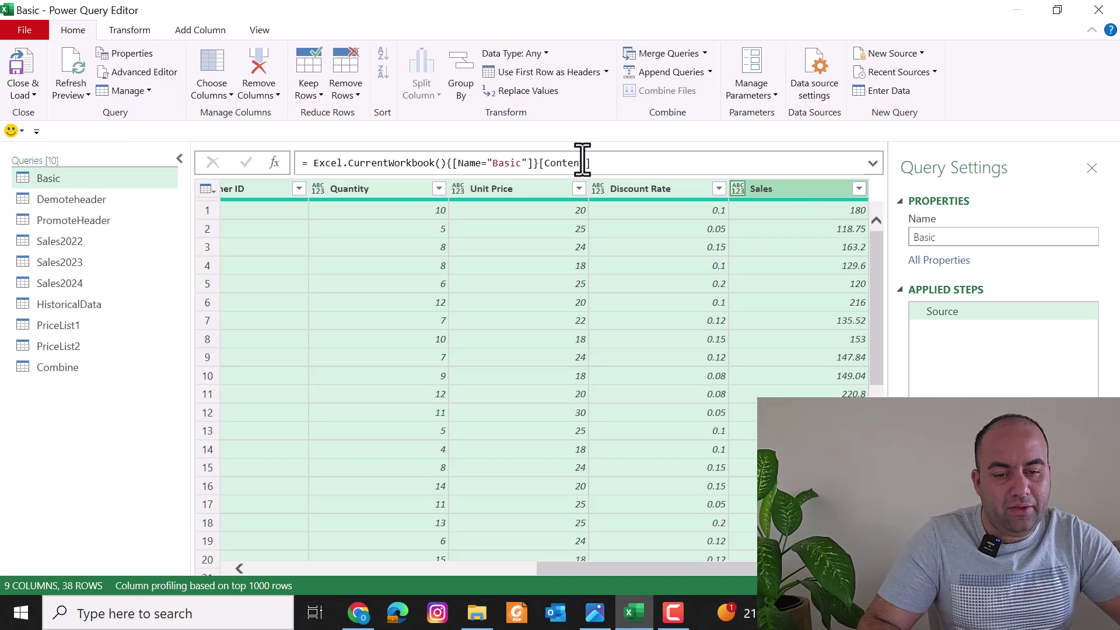
pyautogui.click(345, 93)
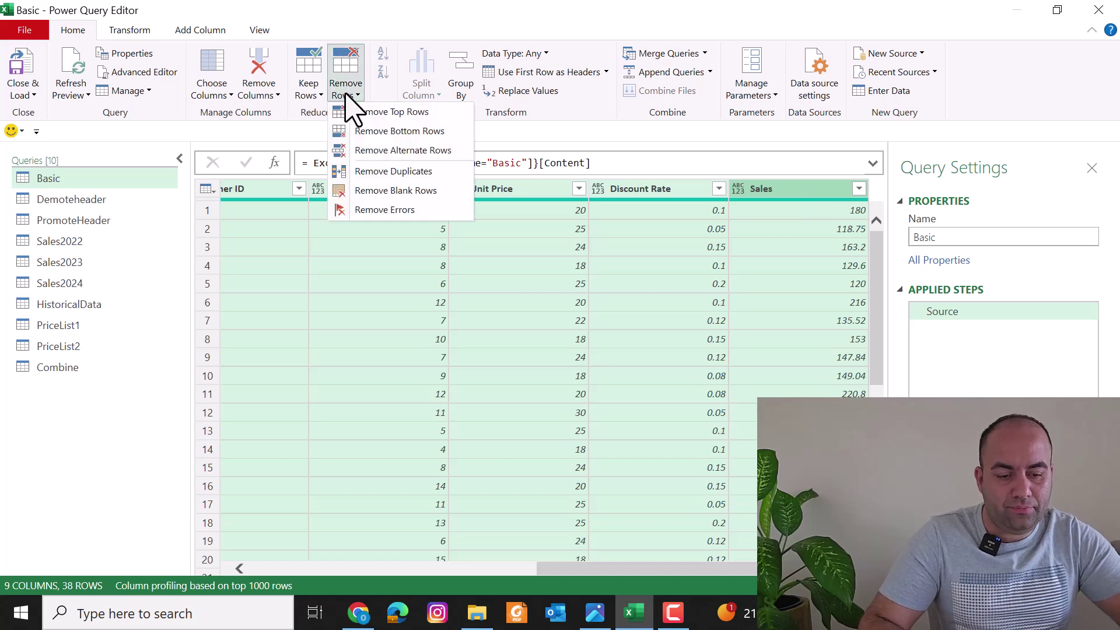
pyautogui.click(383, 210)
# Sort the Basic rows by Product ID, ending in descending order
pyautogui.moveTo(628, 571); pyautogui.dragTo(138, 575)
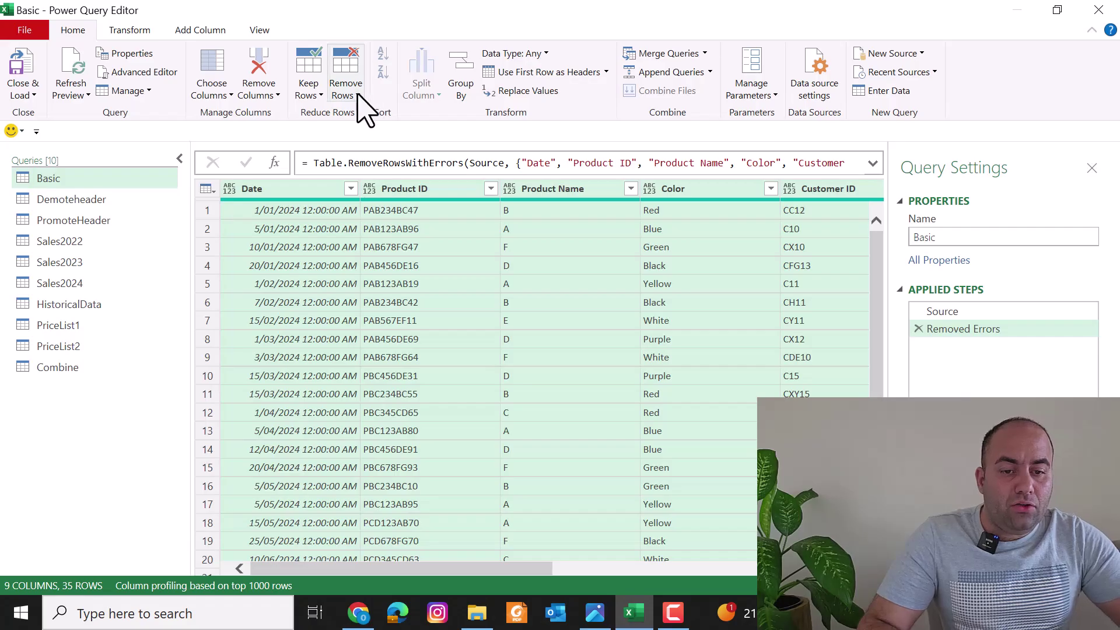
pyautogui.click(353, 93)
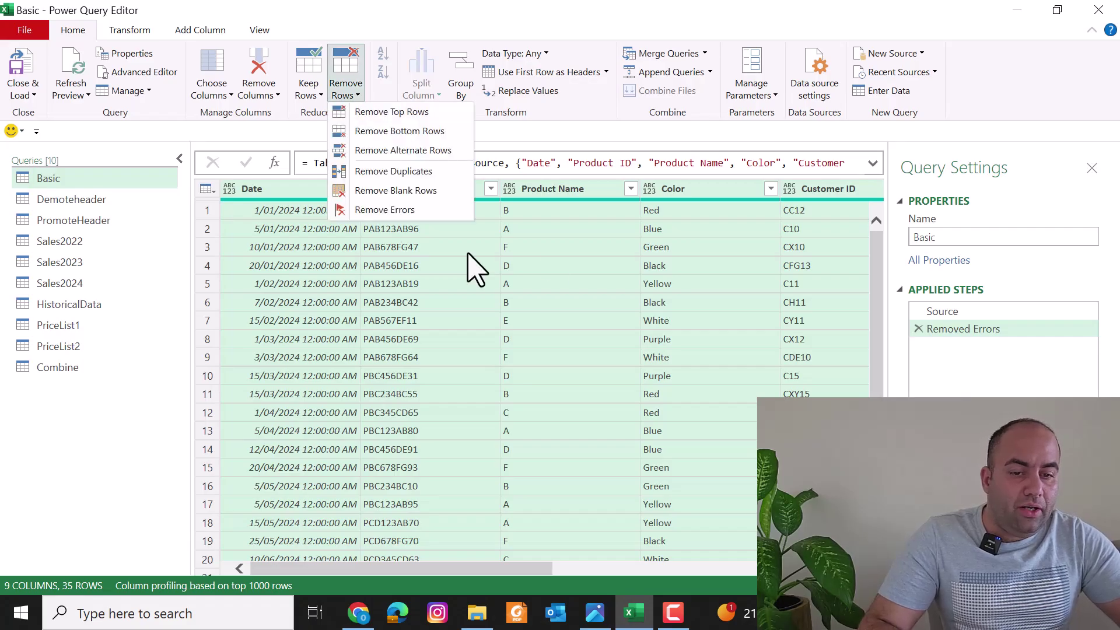
pyautogui.click(457, 203)
pyautogui.click(451, 192)
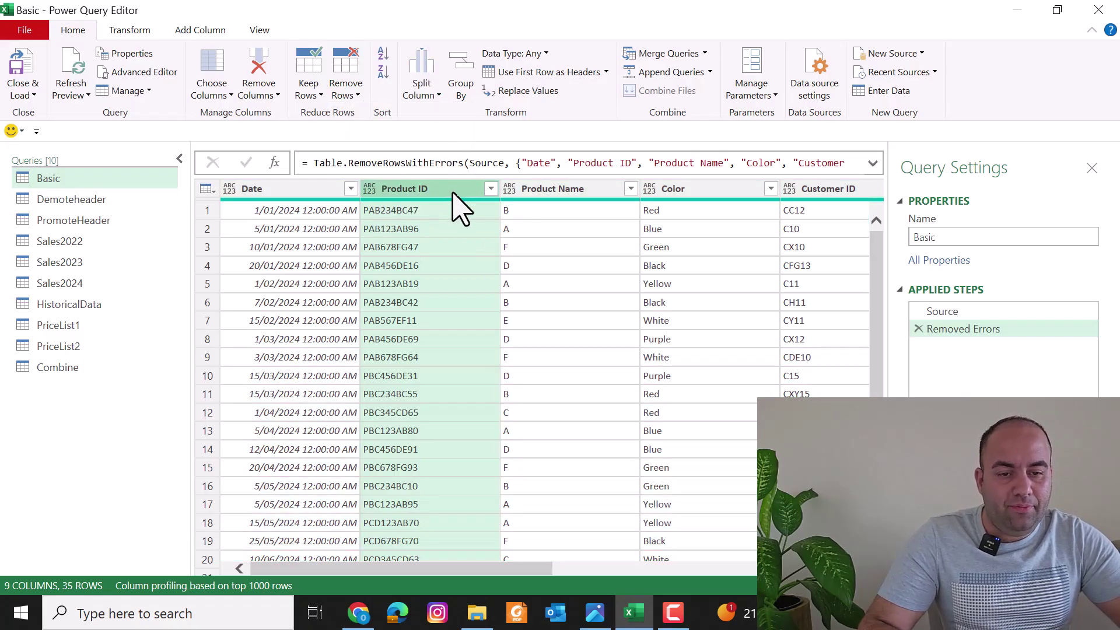
pyautogui.click(383, 53)
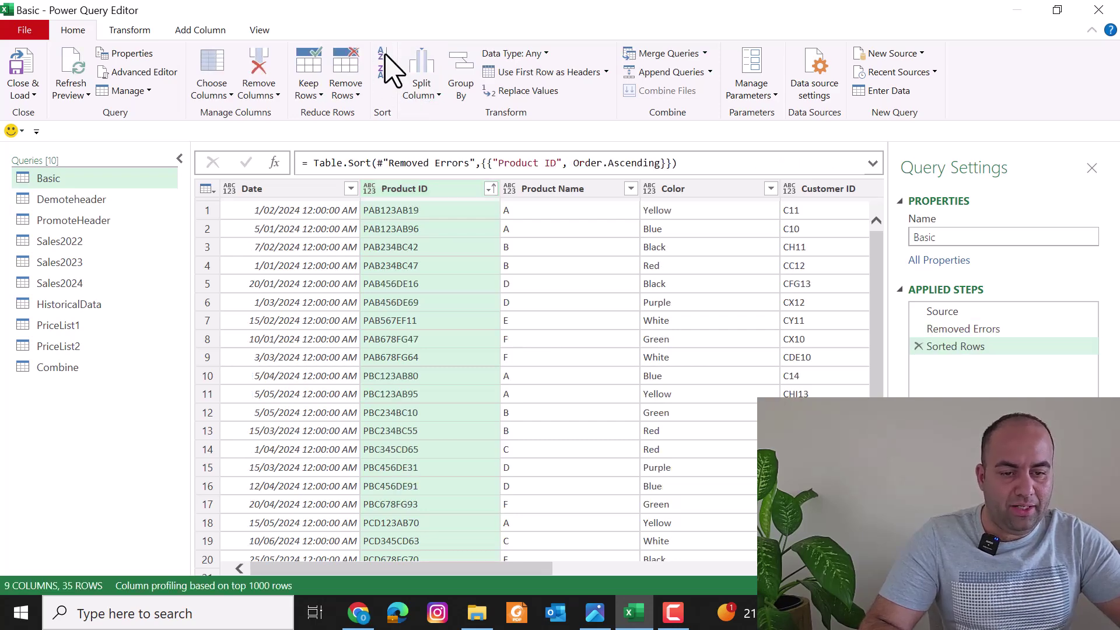
pyautogui.click(384, 73)
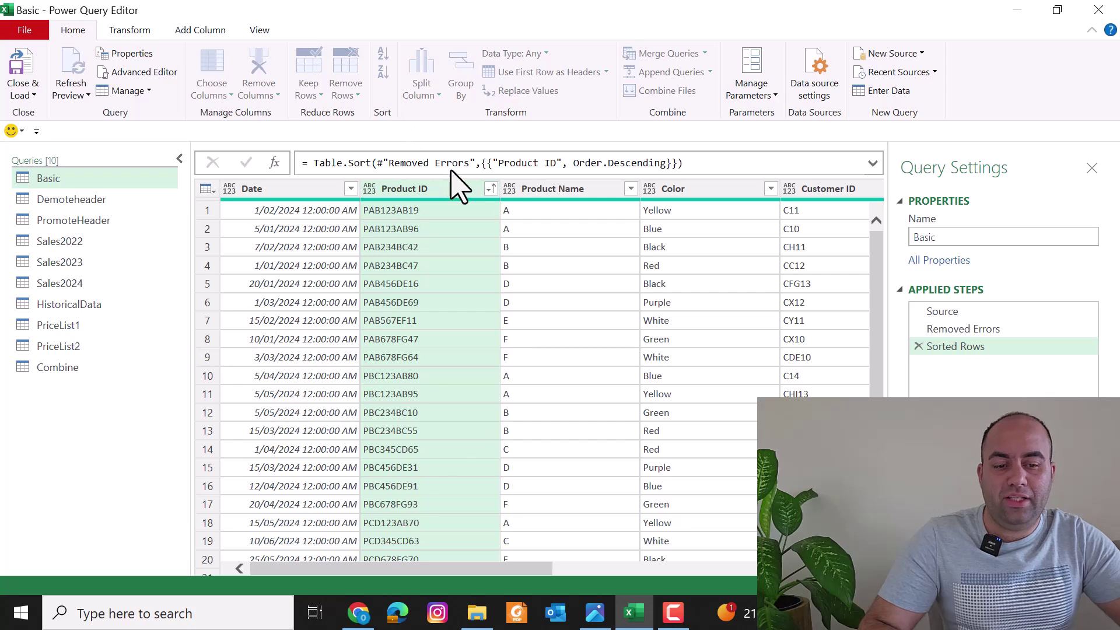
pyautogui.click(490, 188)
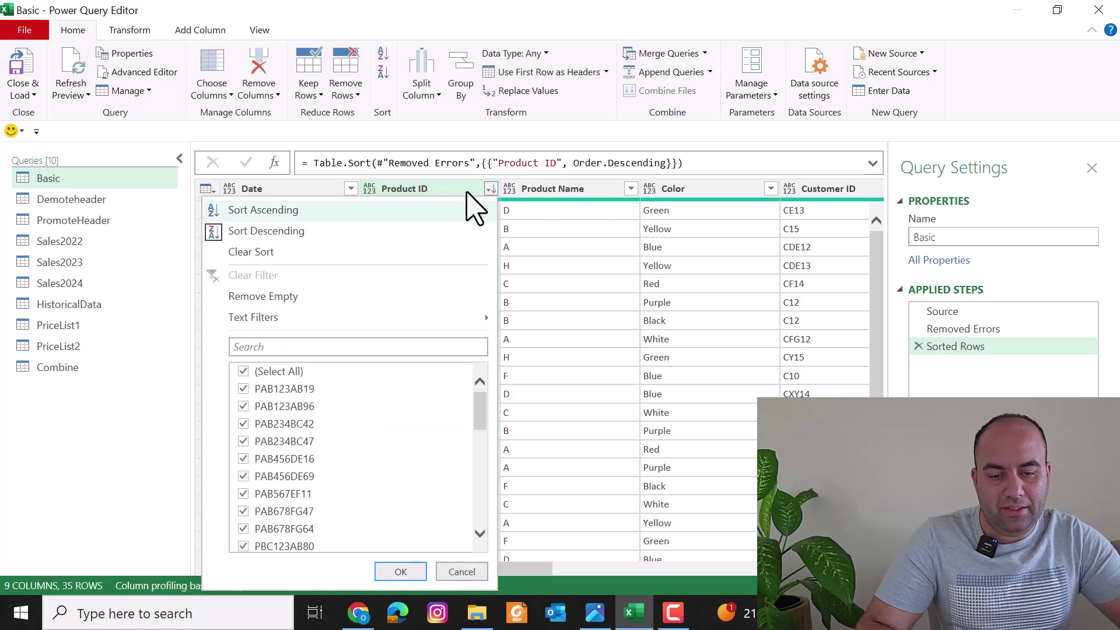
pyautogui.click(266, 210)
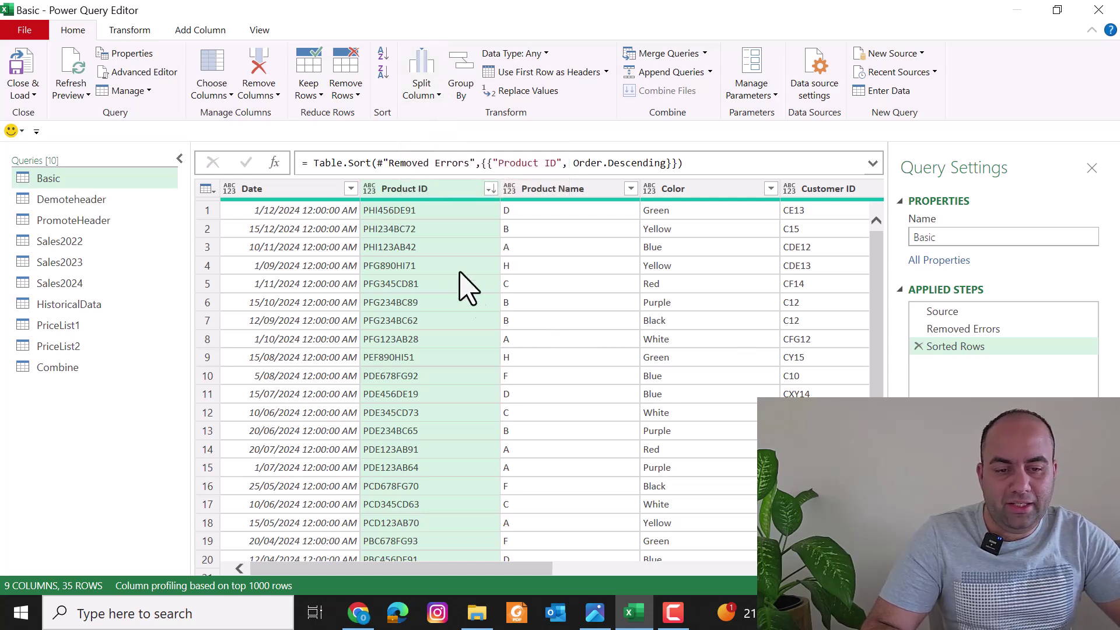
pyautogui.click(290, 191)
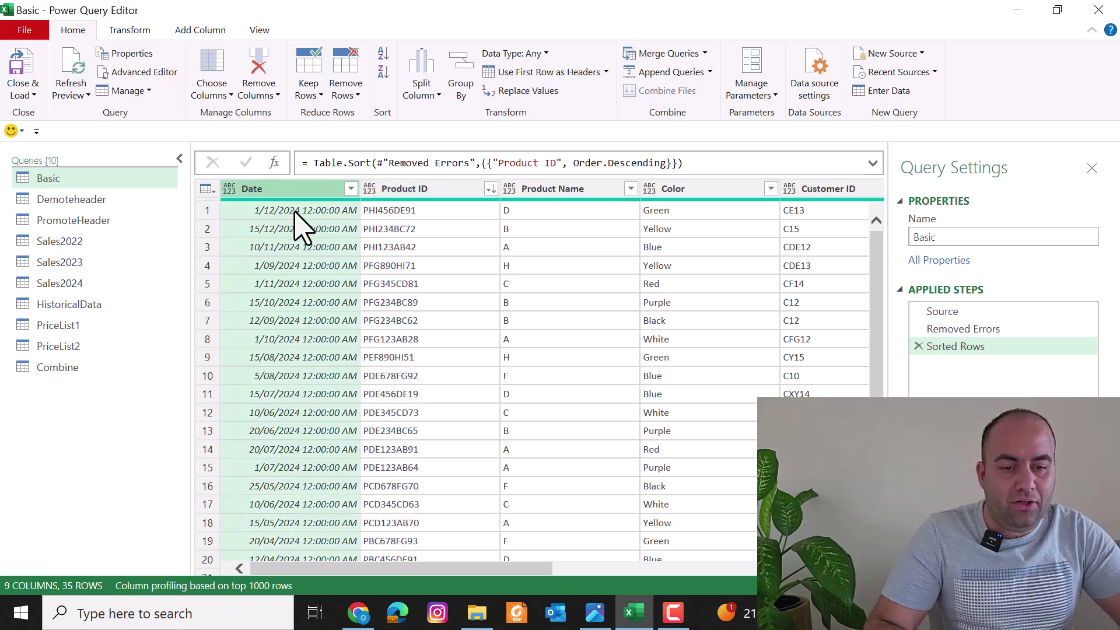
pyautogui.click(436, 98)
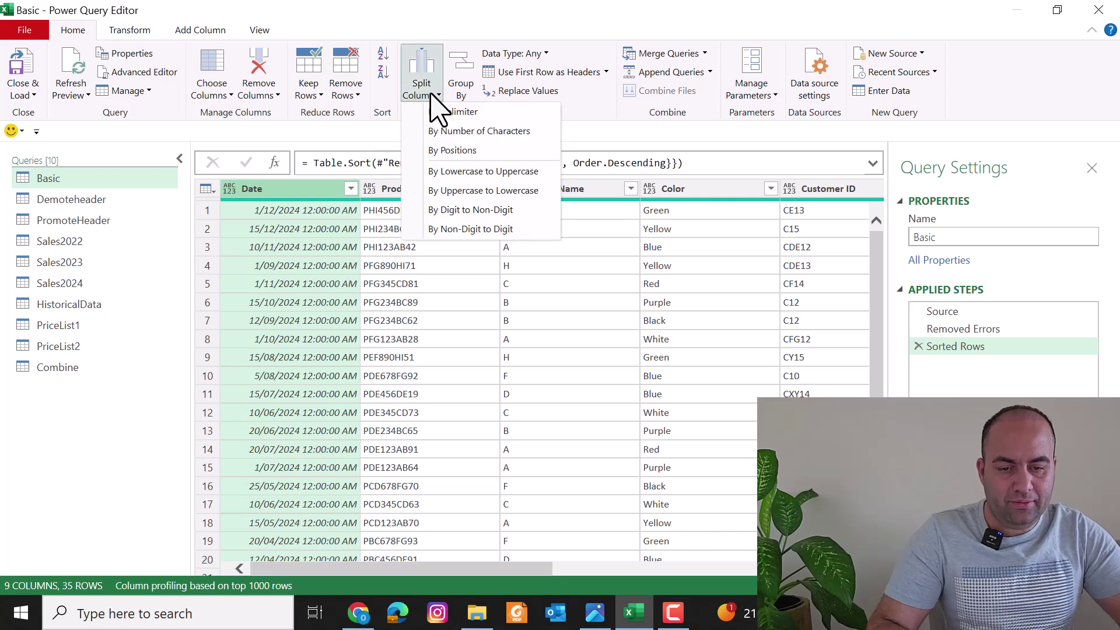
pyautogui.click(445, 114)
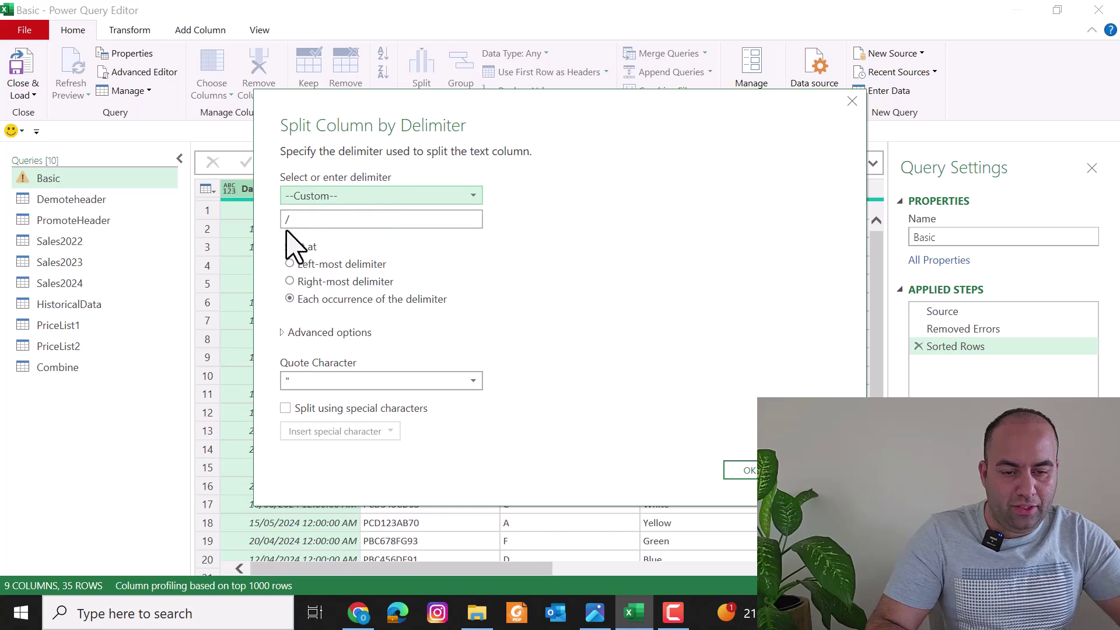
pyautogui.click(743, 471)
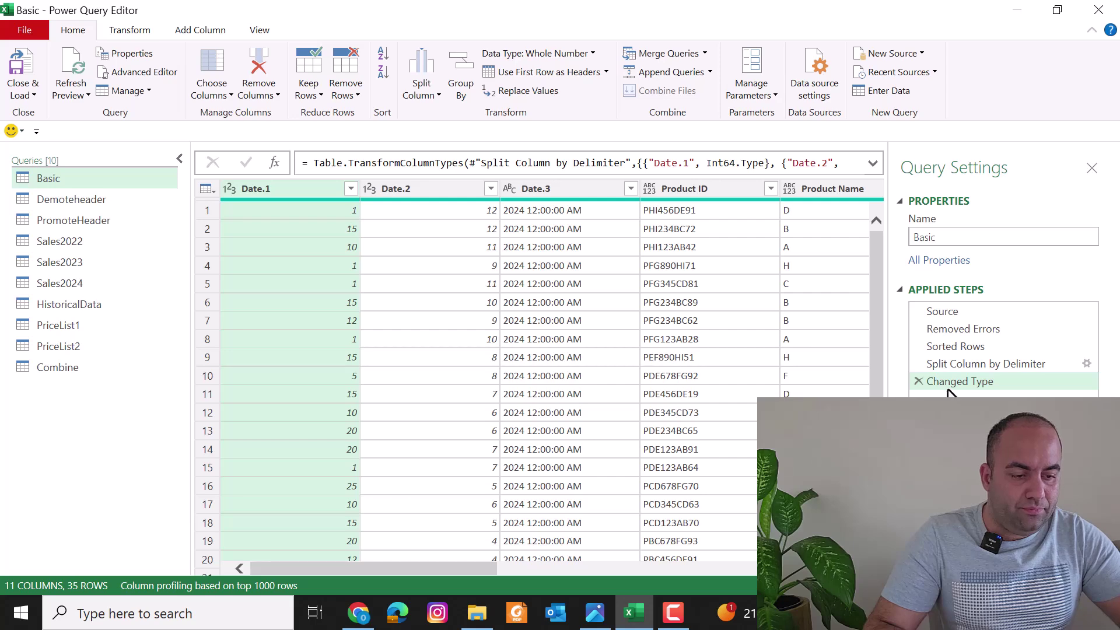
pyautogui.click(917, 380)
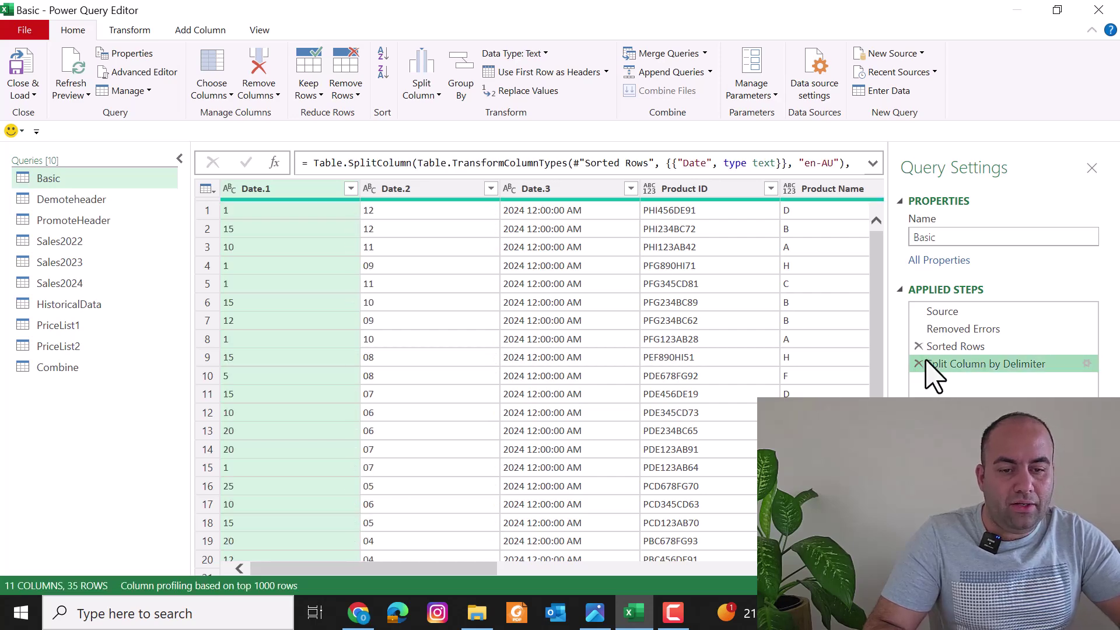
pyautogui.click(919, 364)
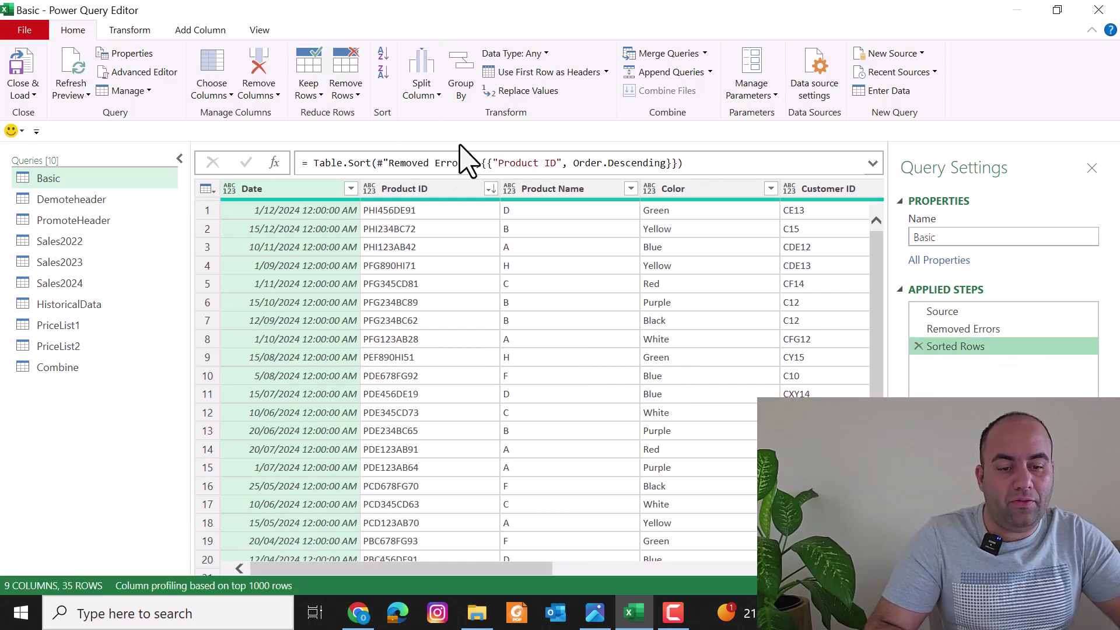
pyautogui.click(409, 189)
pyautogui.click(434, 91)
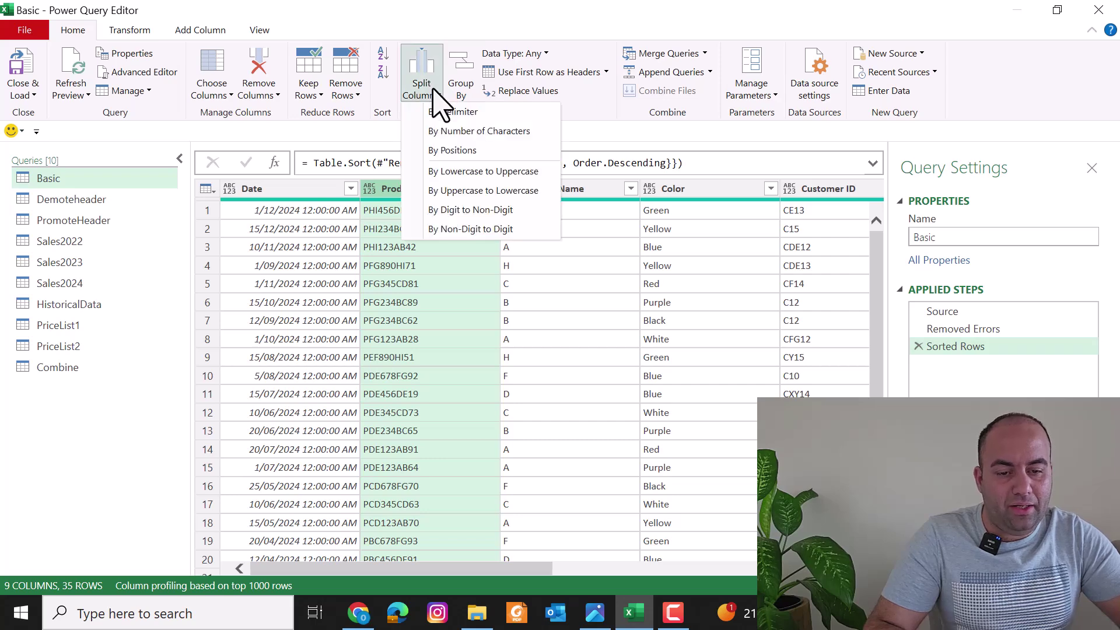
pyautogui.click(483, 132)
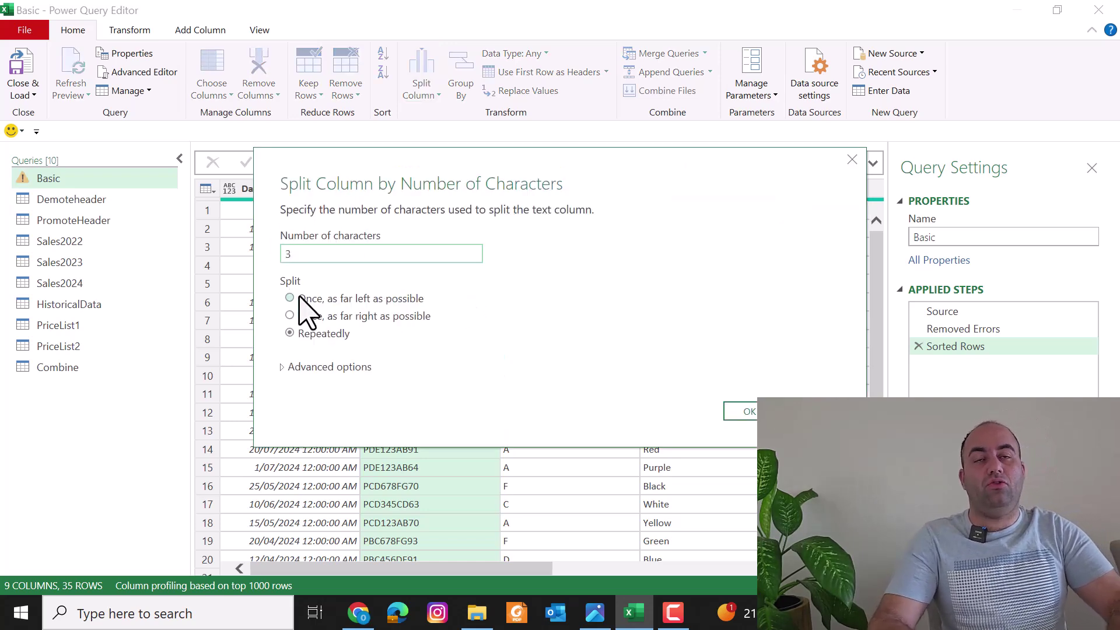
pyautogui.click(335, 299)
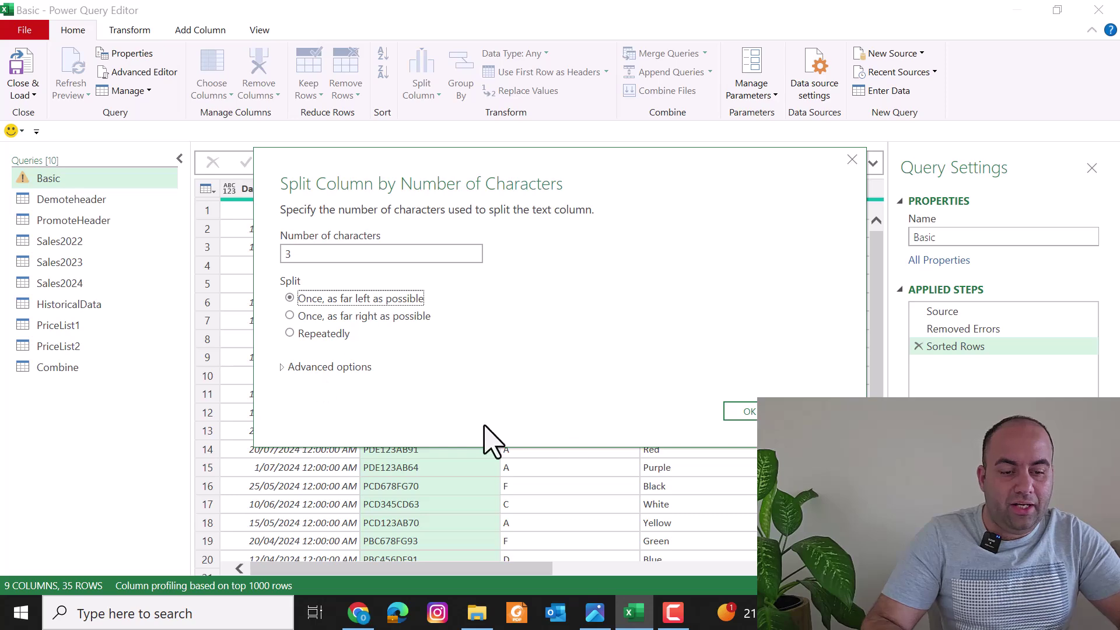
pyautogui.click(750, 412)
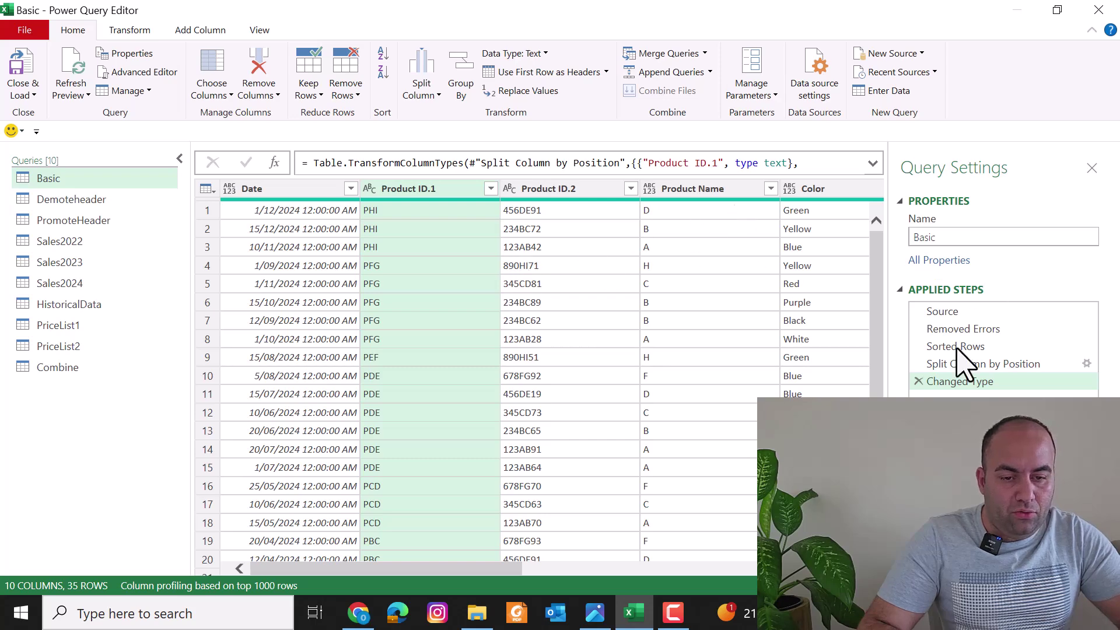
pyautogui.click(1087, 364)
pyautogui.click(369, 318)
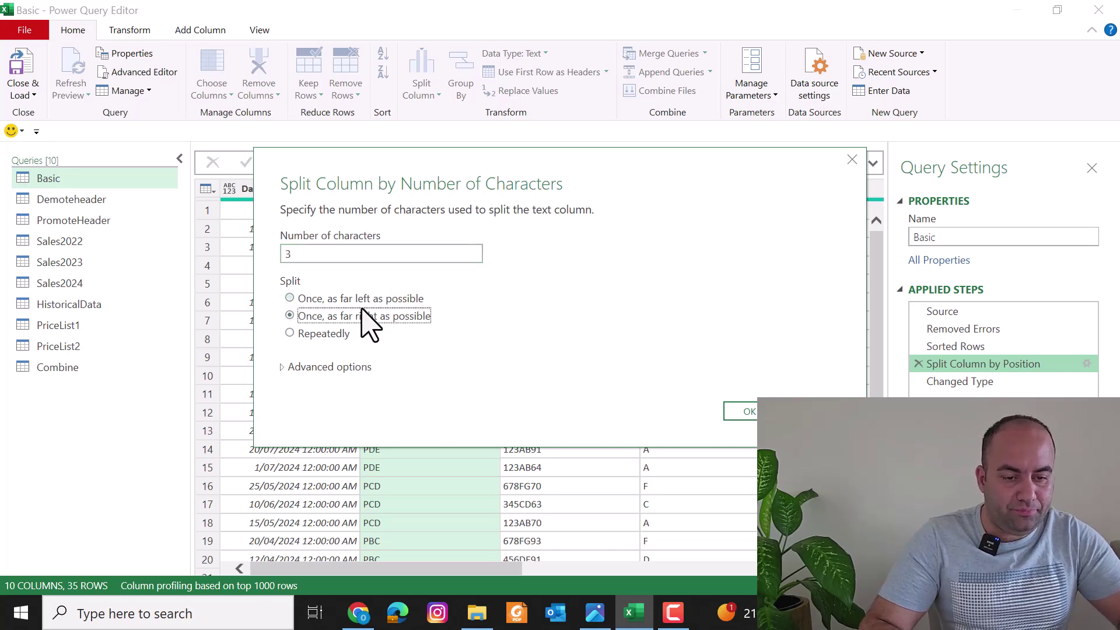
pyautogui.click(741, 411)
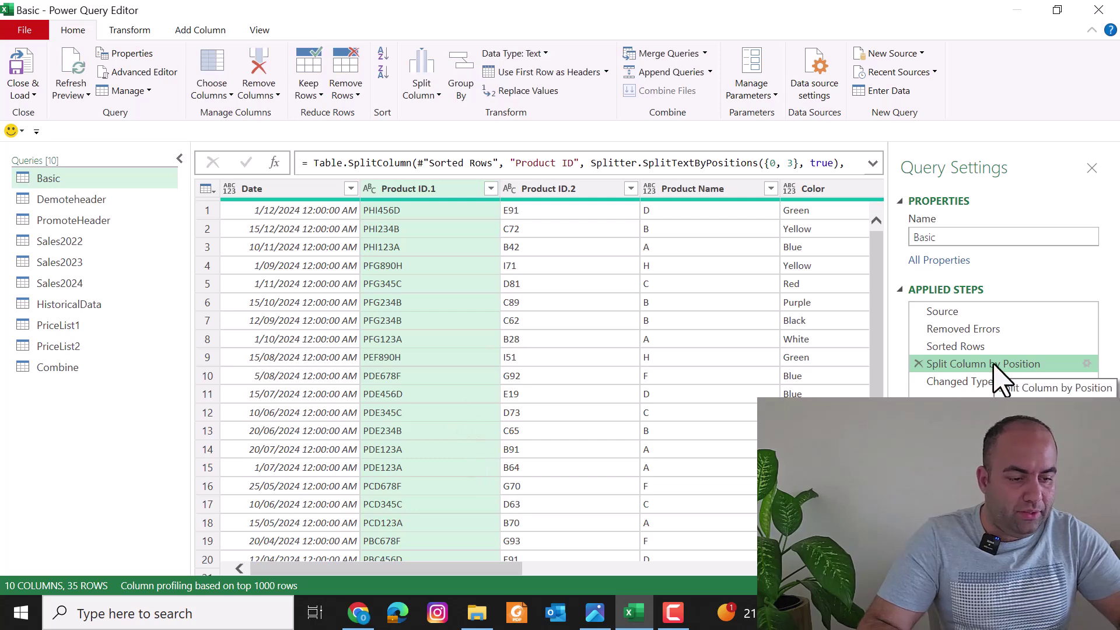
pyautogui.click(1086, 363)
pyautogui.click(741, 412)
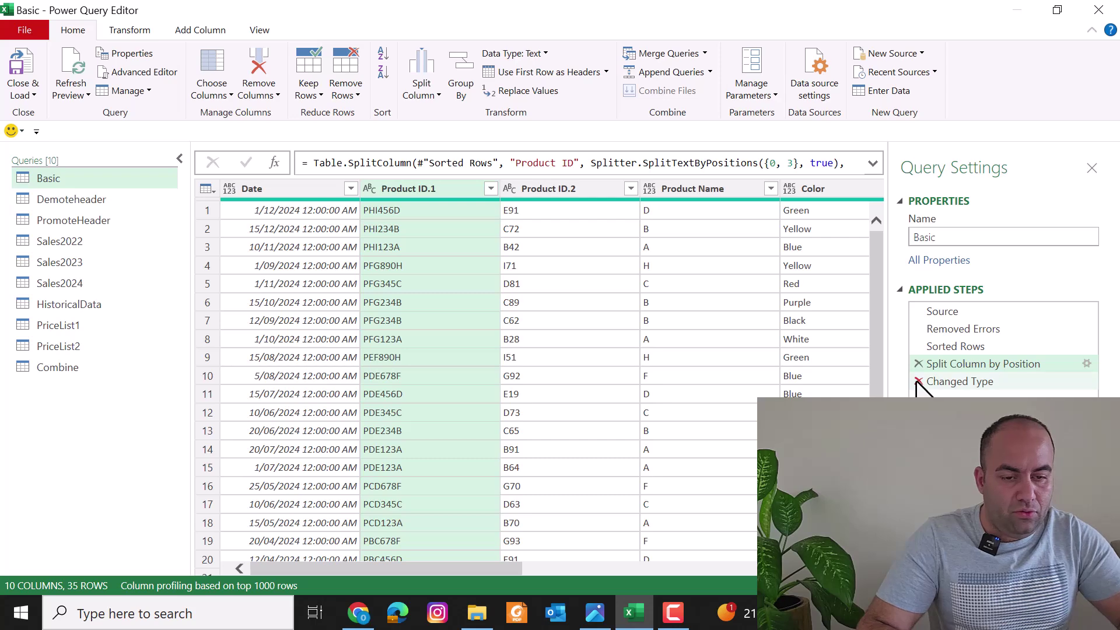
pyautogui.click(1086, 364)
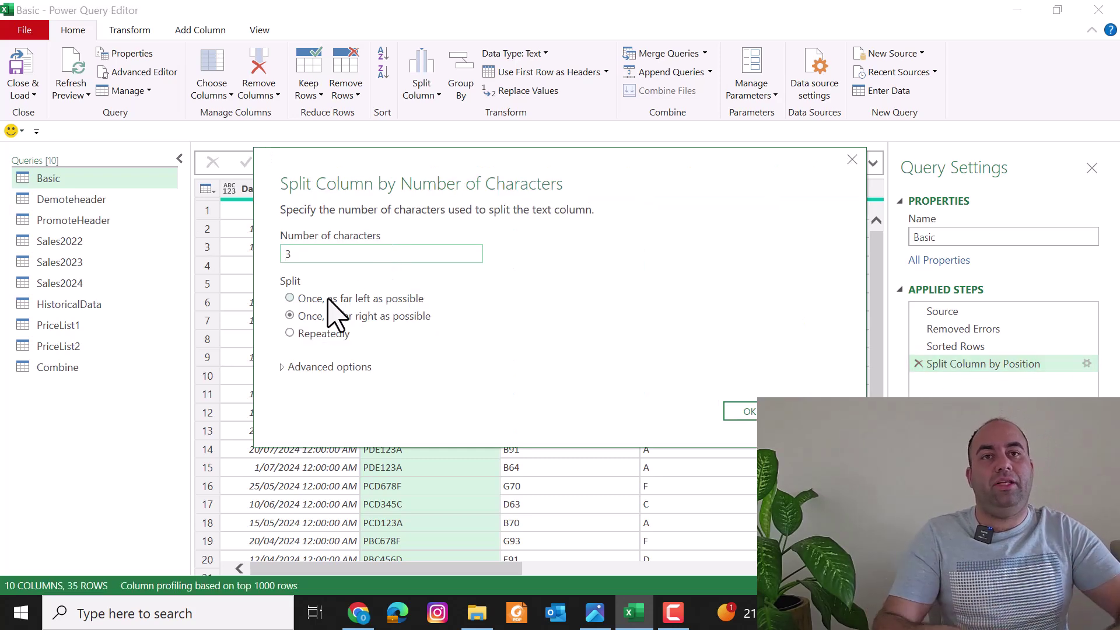
pyautogui.click(323, 333)
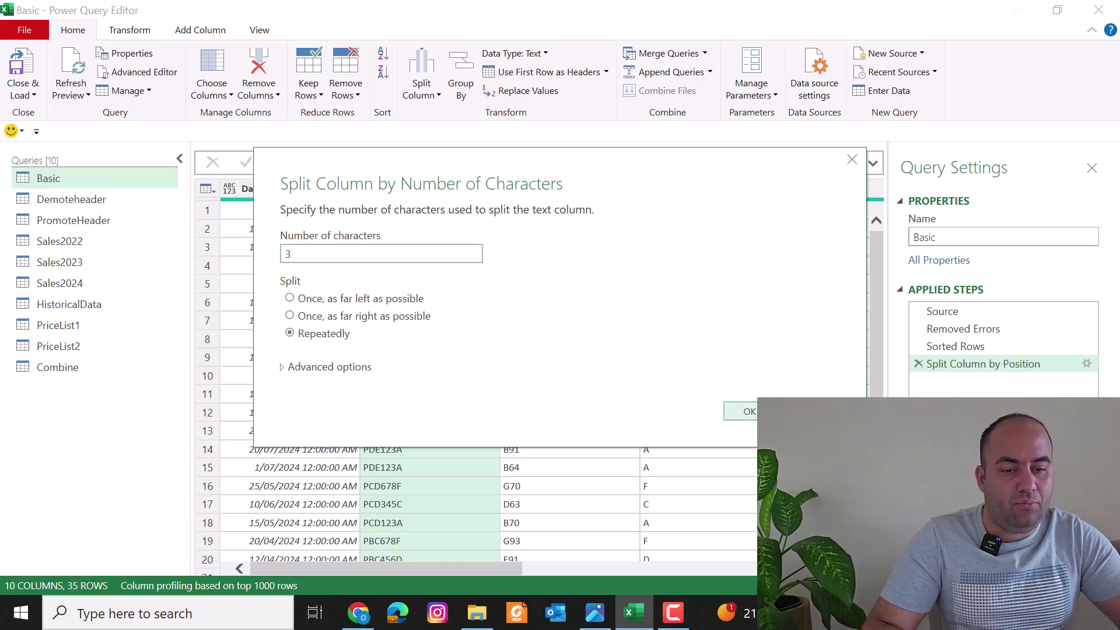
pyautogui.click(758, 412)
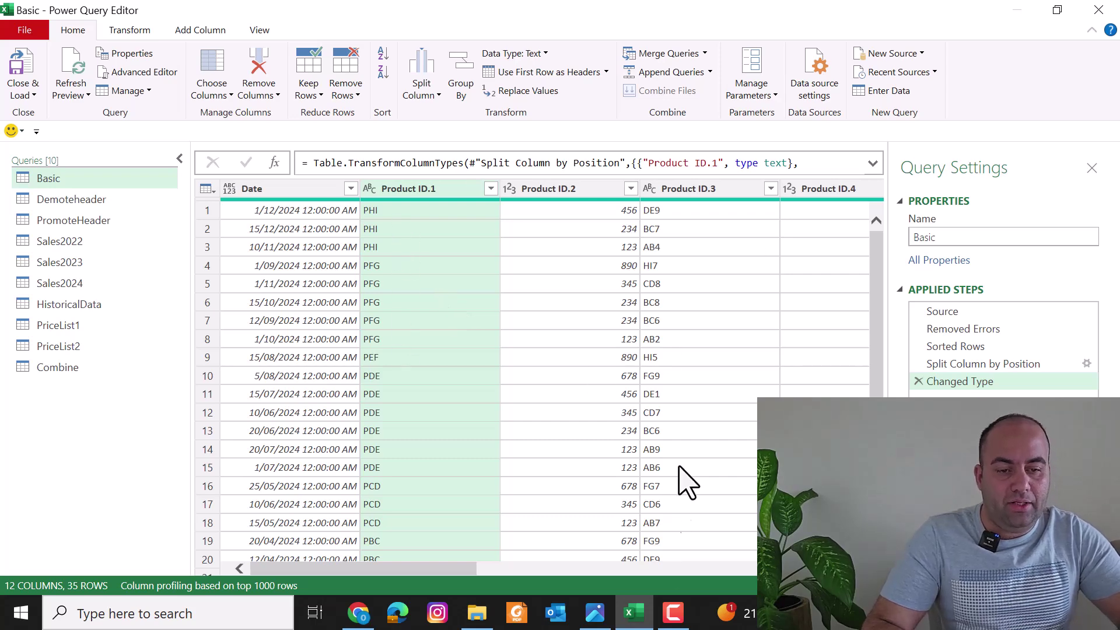
pyautogui.hscroll(5, 694, 467)
pyautogui.hscroll(-2, 694, 467)
pyautogui.hscroll(-4, 429, 414)
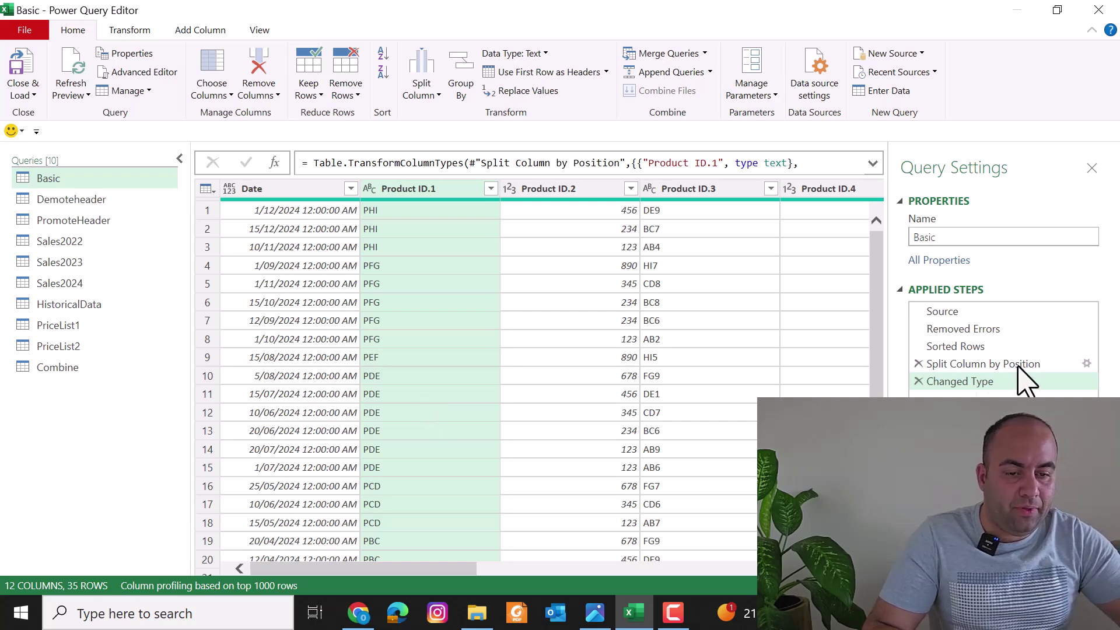
pyautogui.click(919, 381)
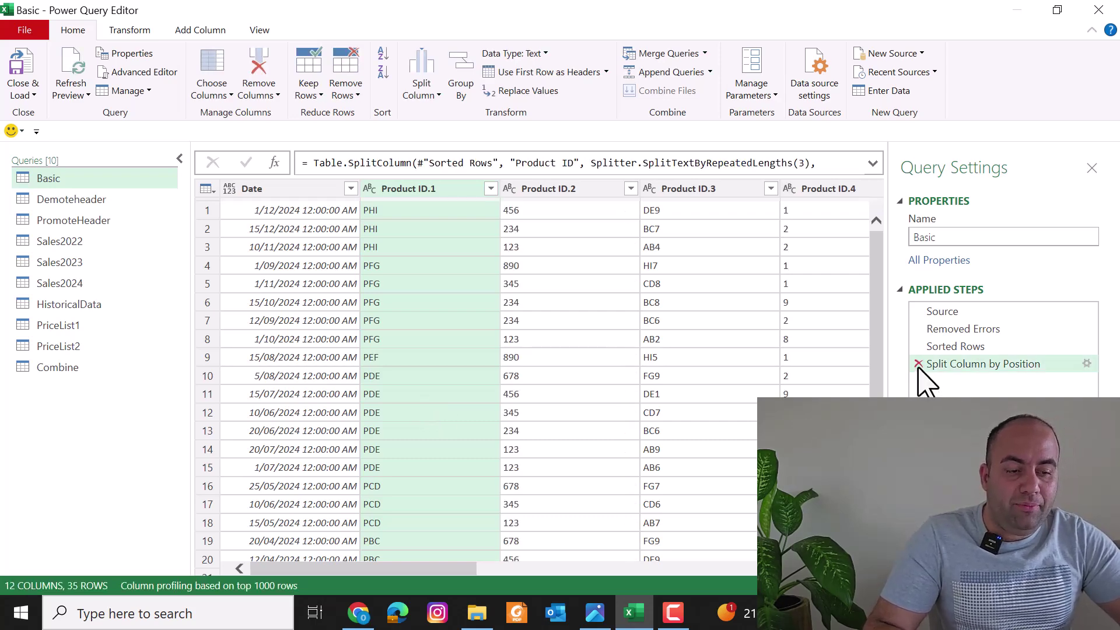
pyautogui.click(919, 363)
pyautogui.click(617, 568)
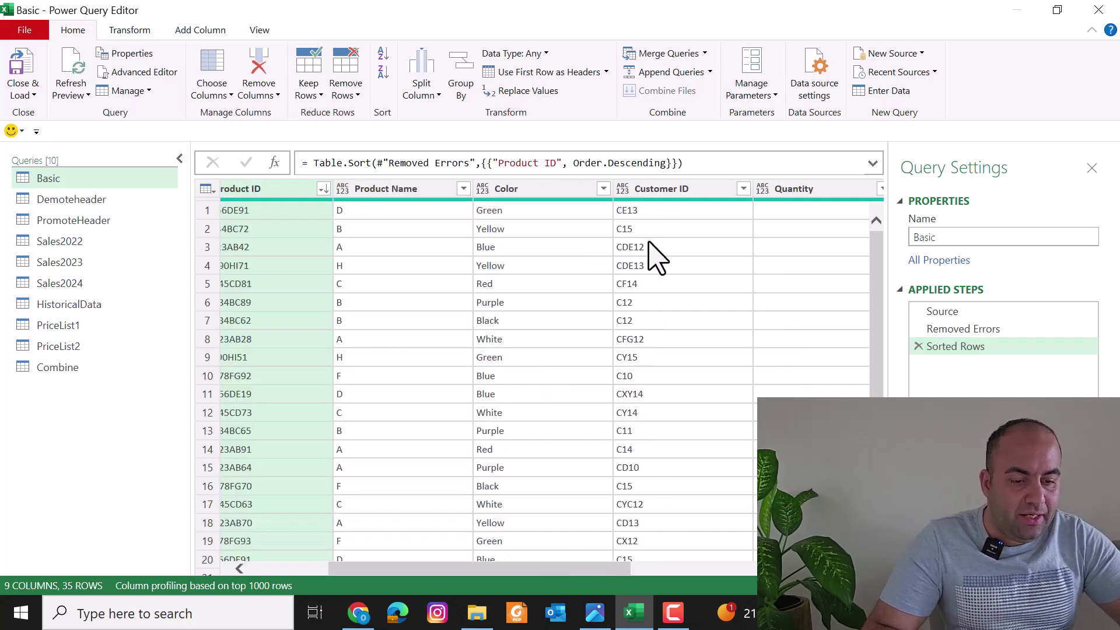
# Split Customer ID by non-digit to digit into Customer ID.1 and Customer ID.2
pyautogui.click(662, 193)
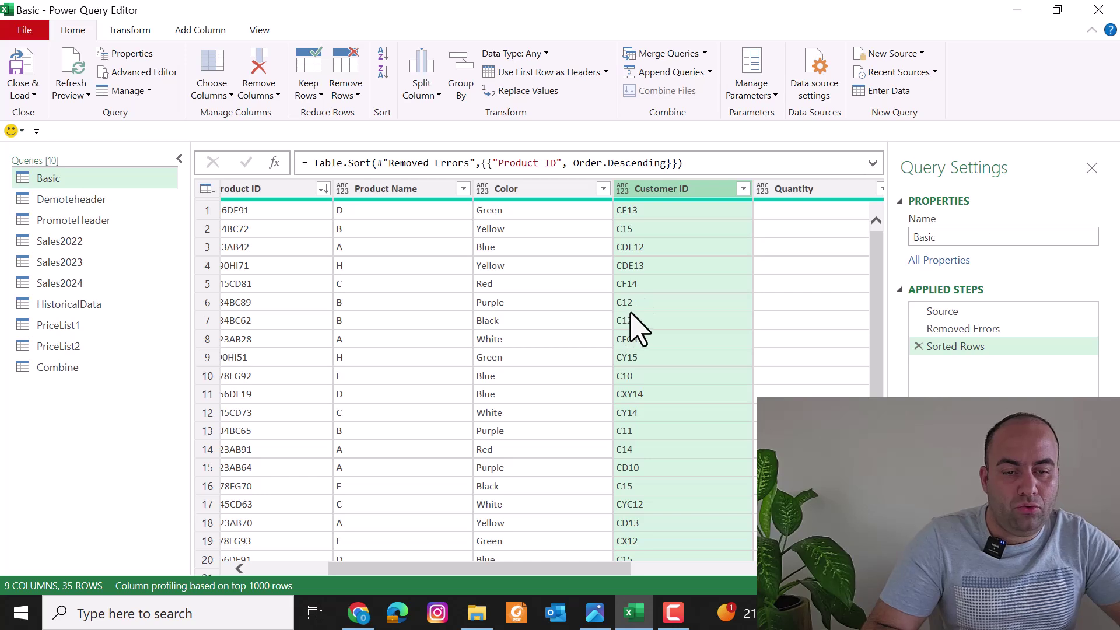
pyautogui.click(433, 94)
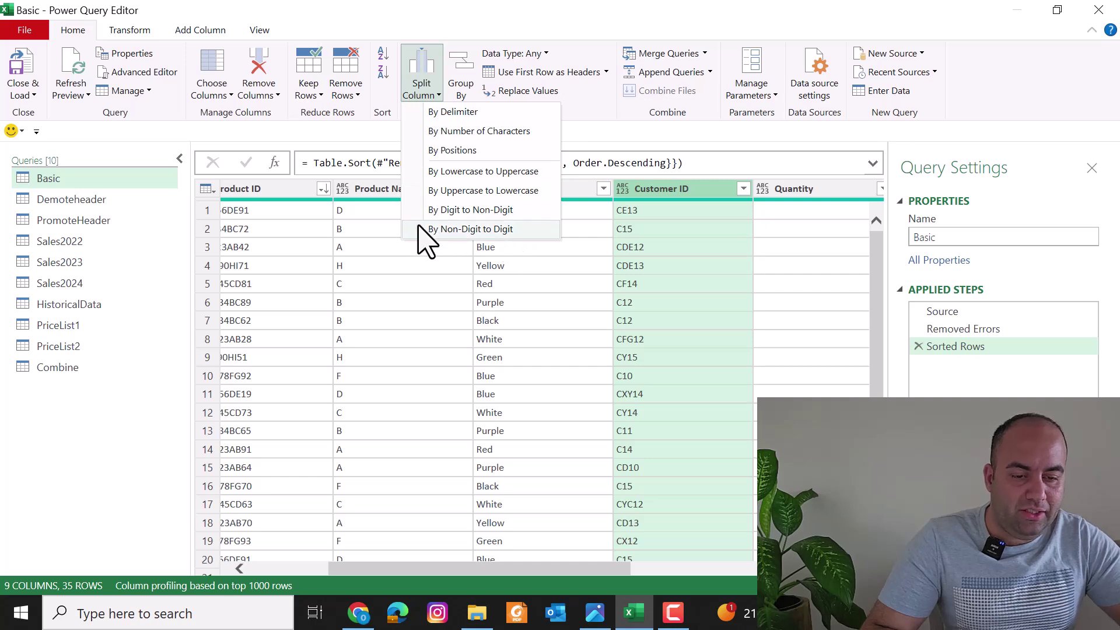
pyautogui.click(500, 229)
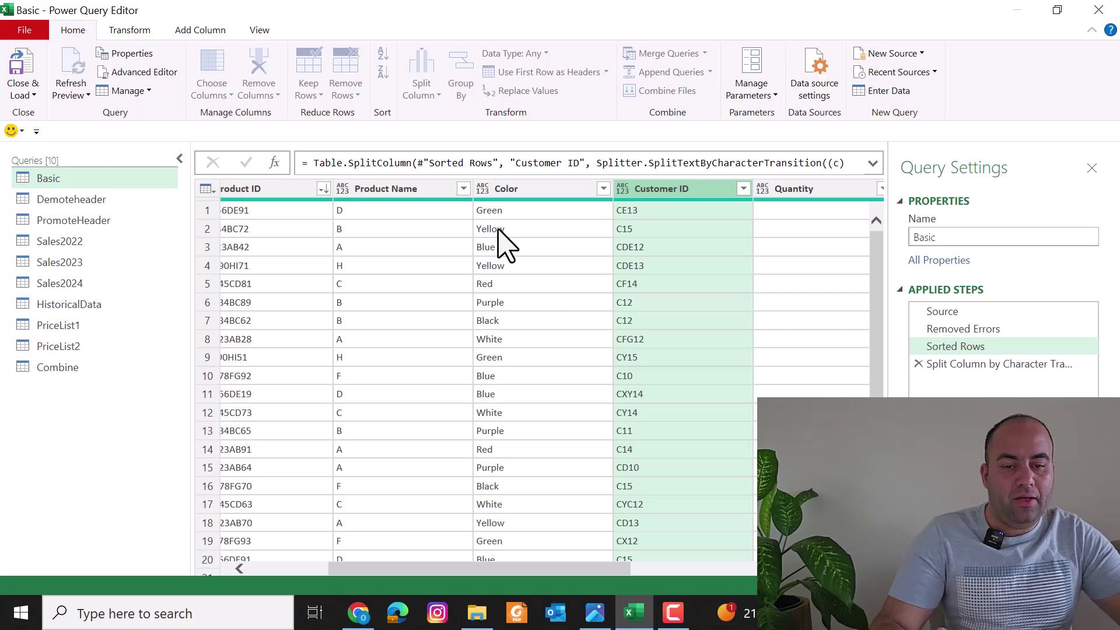
pyautogui.hscroll(5, 725, 313)
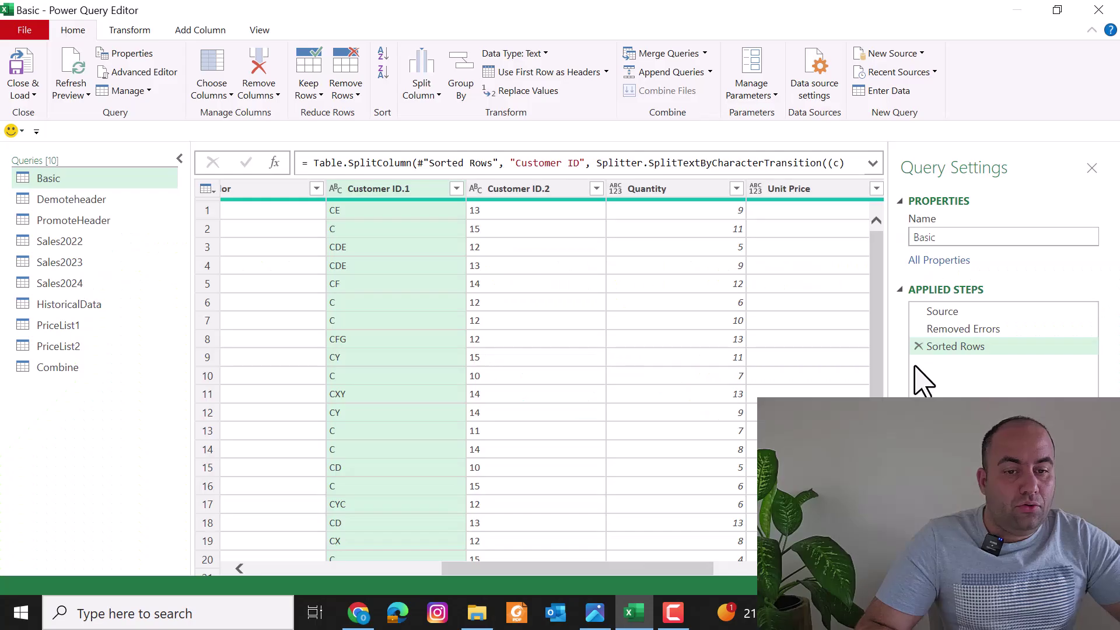
# Delete the Split Column by Character Transition step and select the Product Name column
pyautogui.click(918, 363)
pyautogui.hscroll(-5, 452, 350)
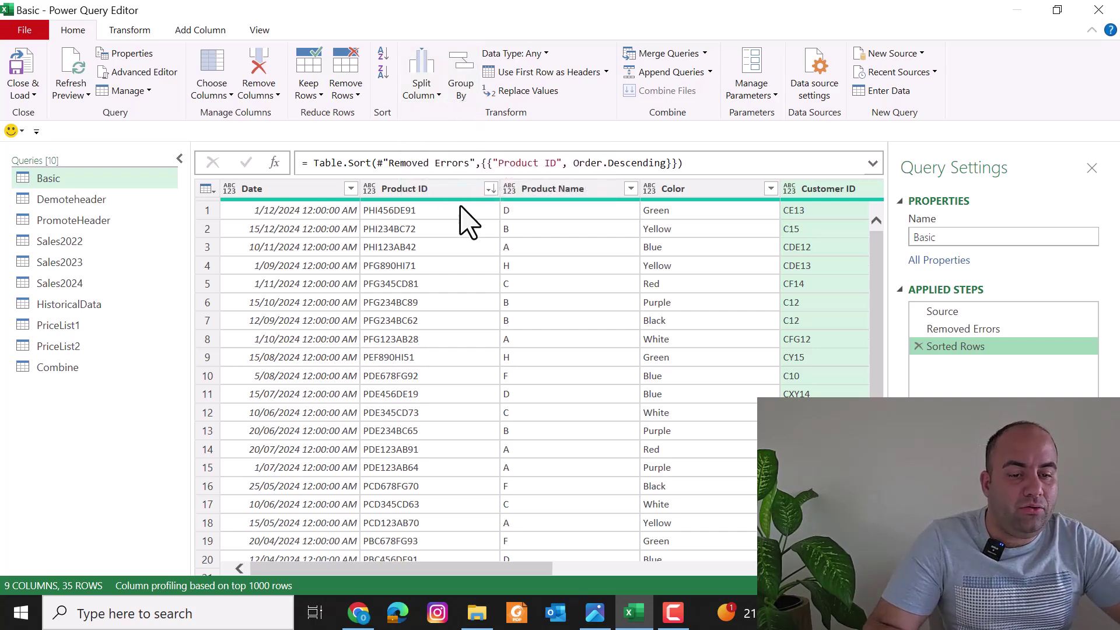
pyautogui.click(557, 192)
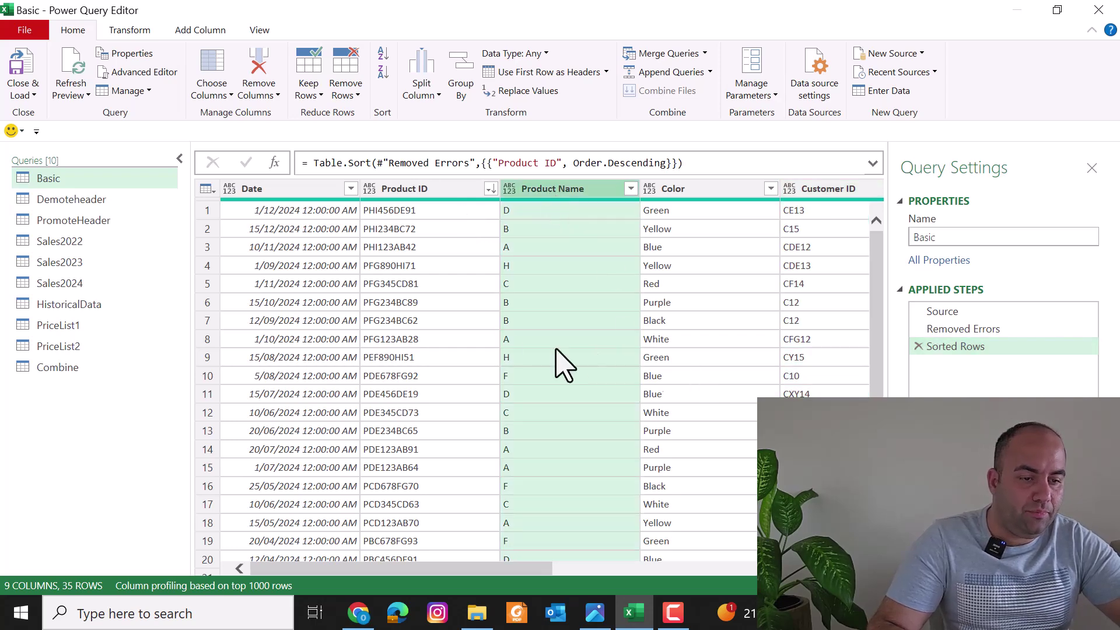
# Group Basic's rows by Product Name, adding a Total Sales column as the Sum of Sales
pyautogui.hscroll(5, 717, 359)
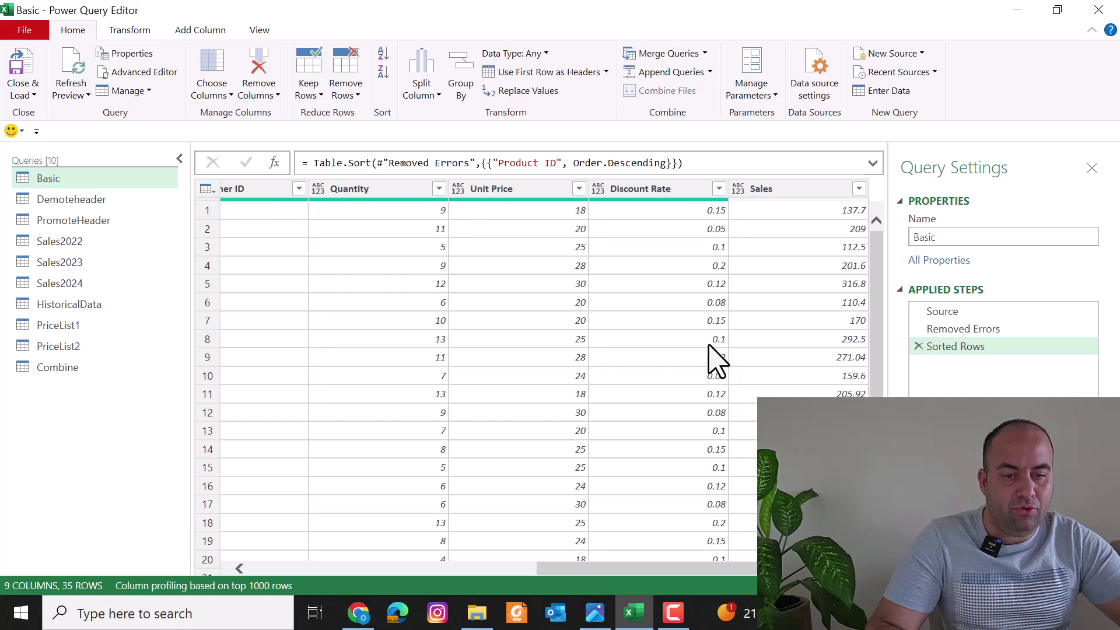
pyautogui.hscroll(-5, 717, 359)
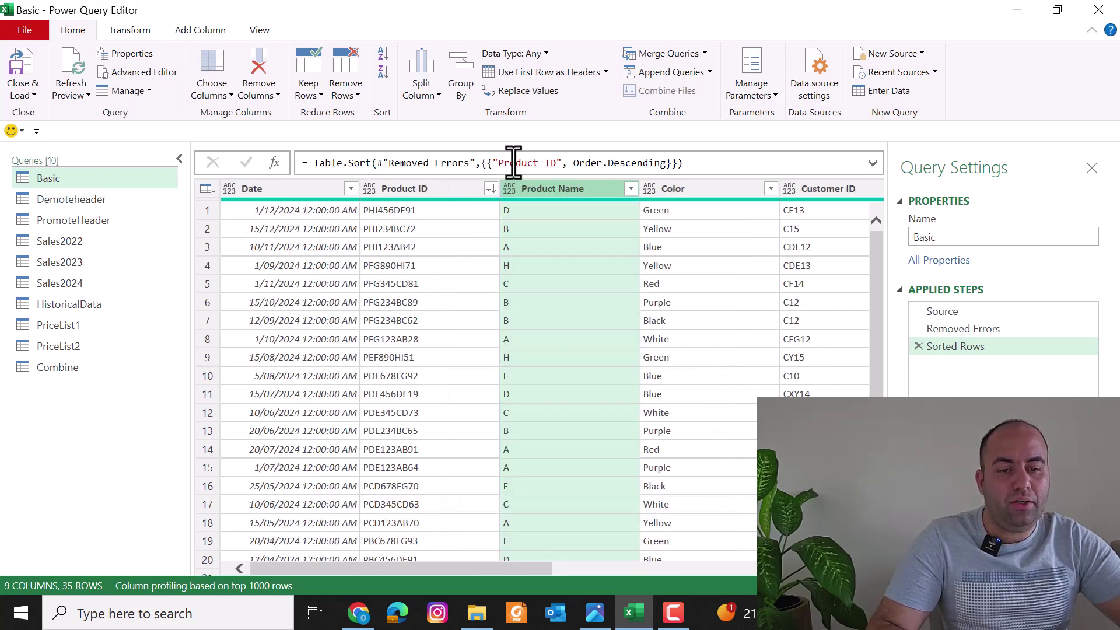
pyautogui.click(461, 79)
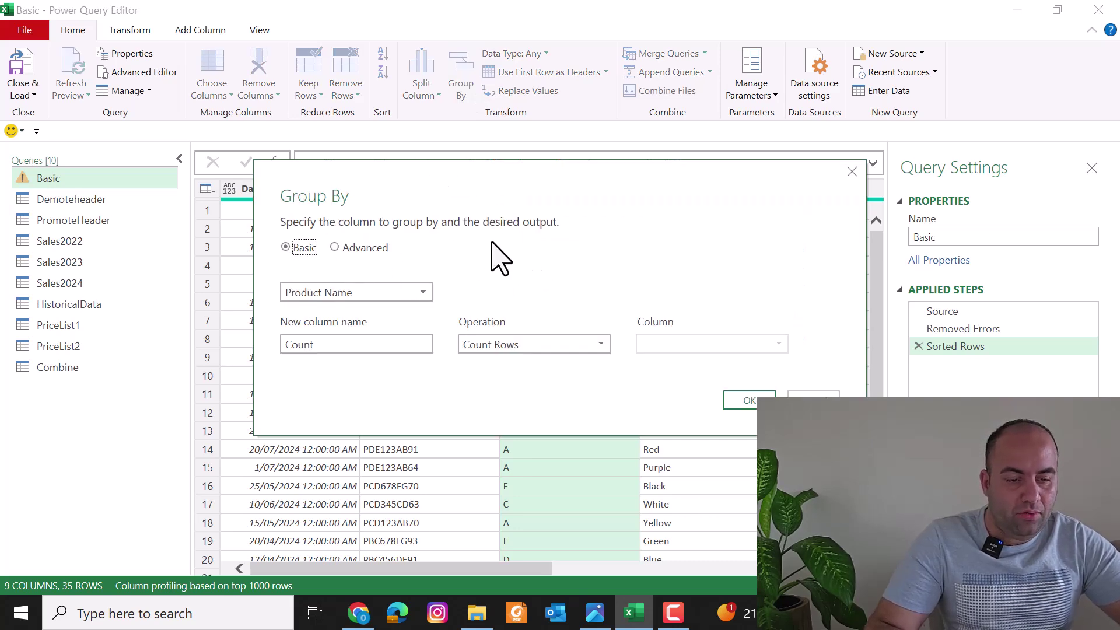
pyautogui.click(544, 345)
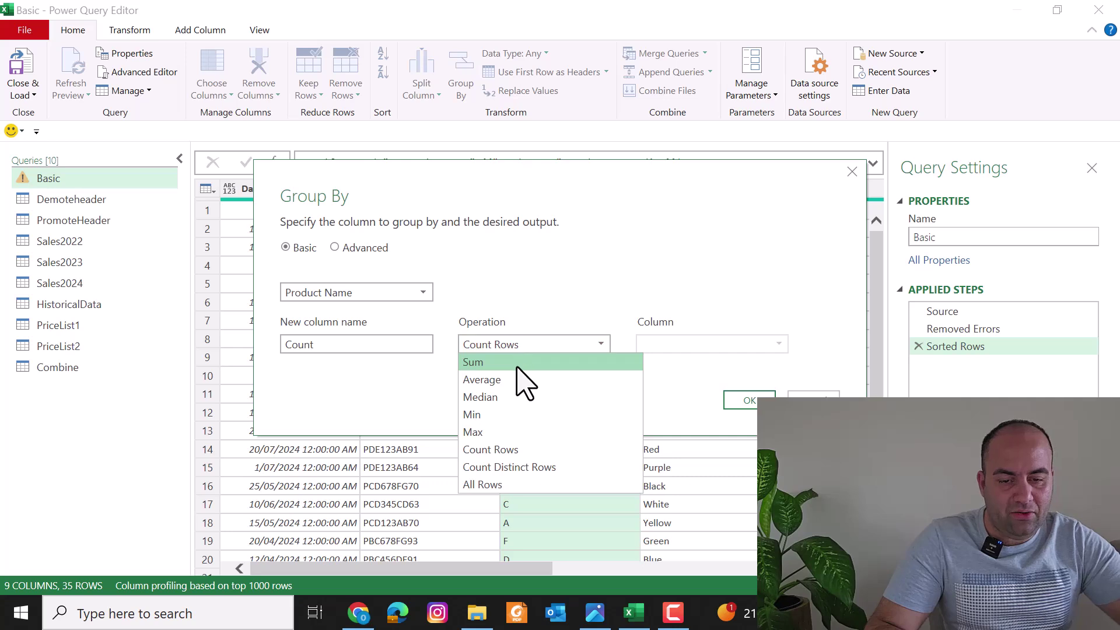
pyautogui.click(519, 363)
pyautogui.click(696, 348)
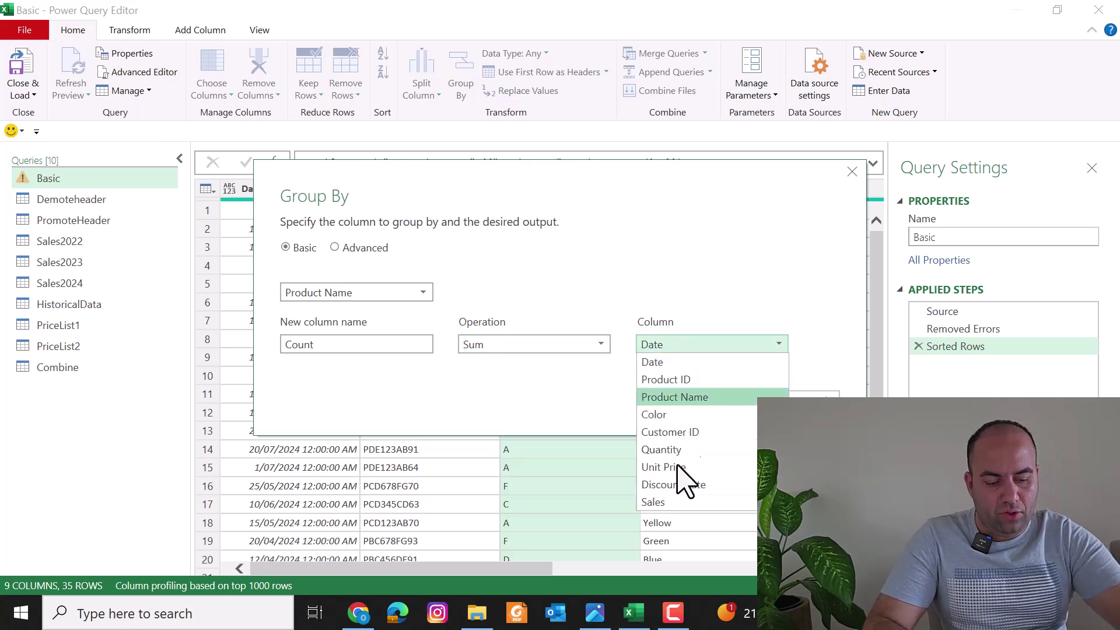
pyautogui.click(677, 500)
pyautogui.doubleClick(332, 345)
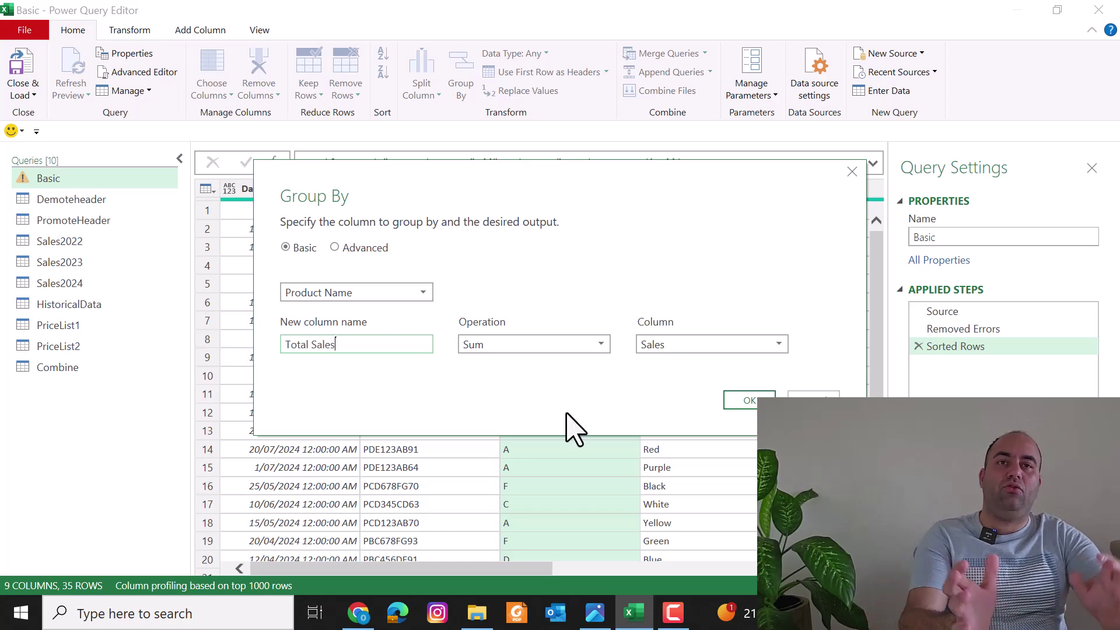
pyautogui.click(750, 404)
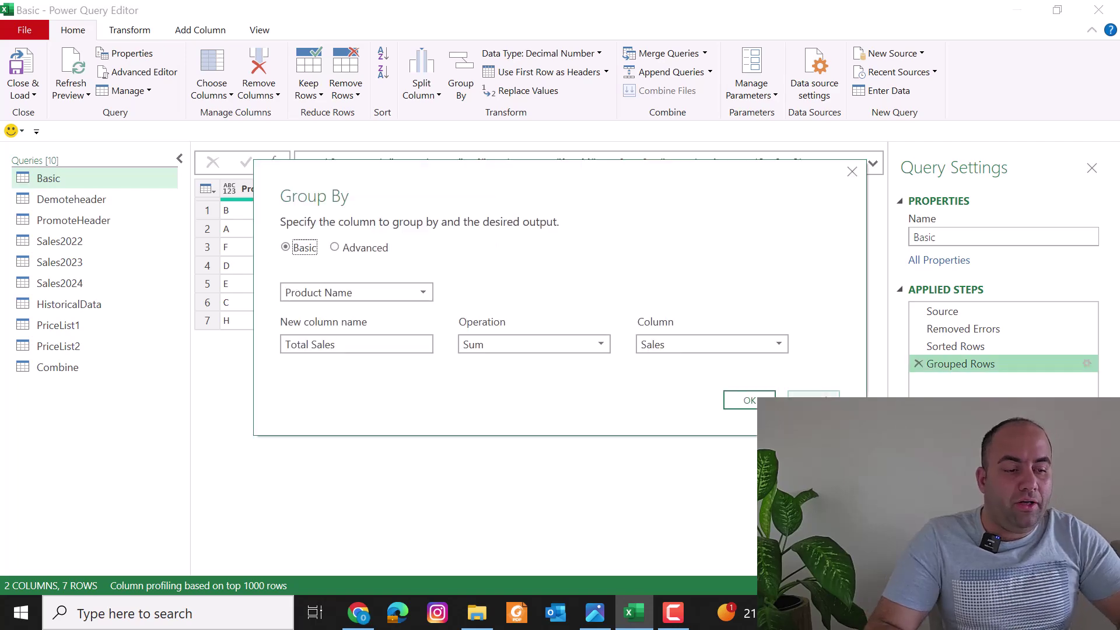
# Switch the Grouped Rows step to Advanced and add a Total Quantity aggregation summing Quantity
pyautogui.click(811, 402)
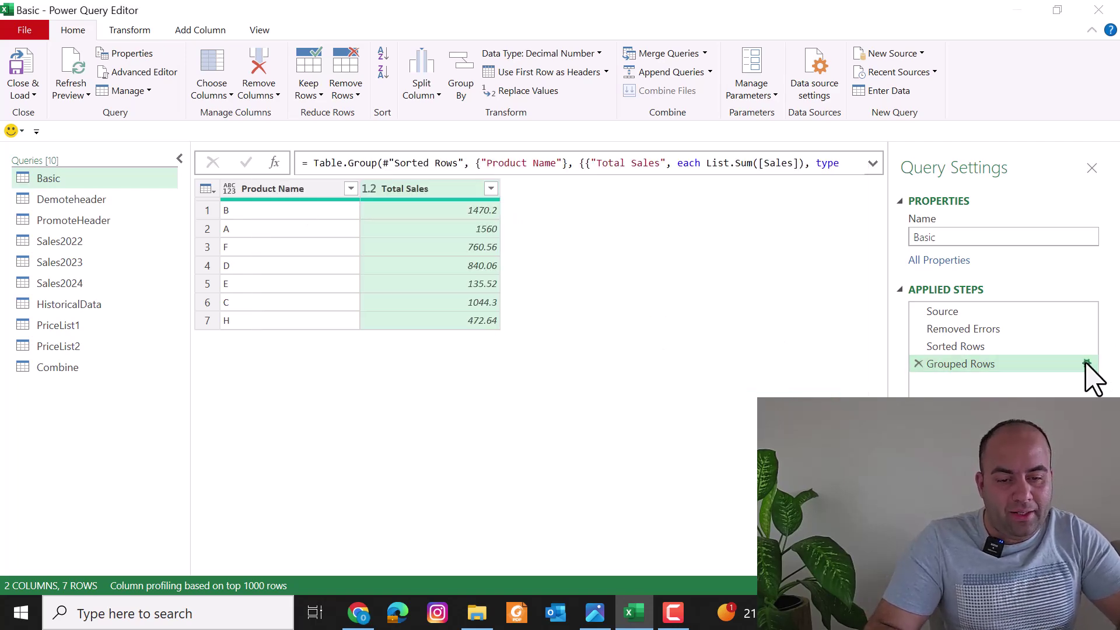
pyautogui.click(1086, 364)
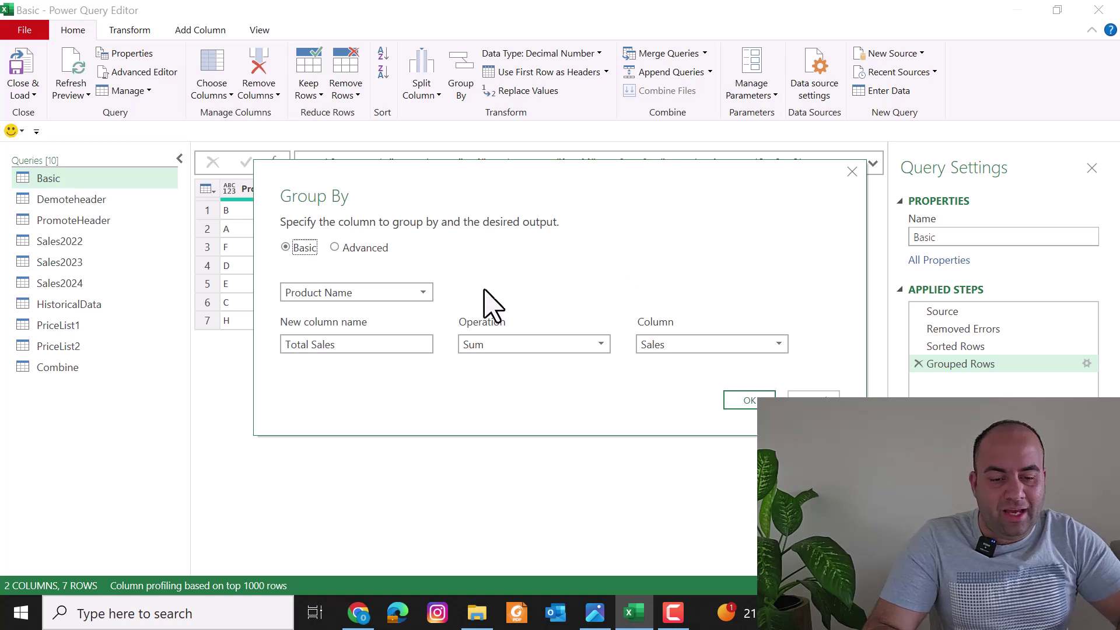
pyautogui.click(371, 251)
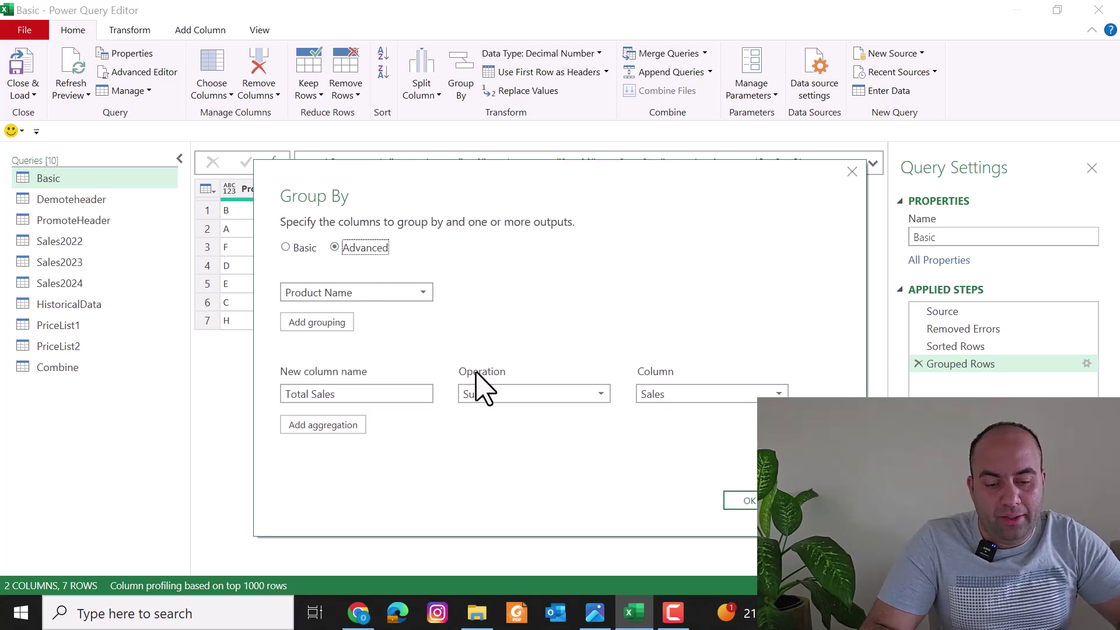
pyautogui.moveTo(414, 399)
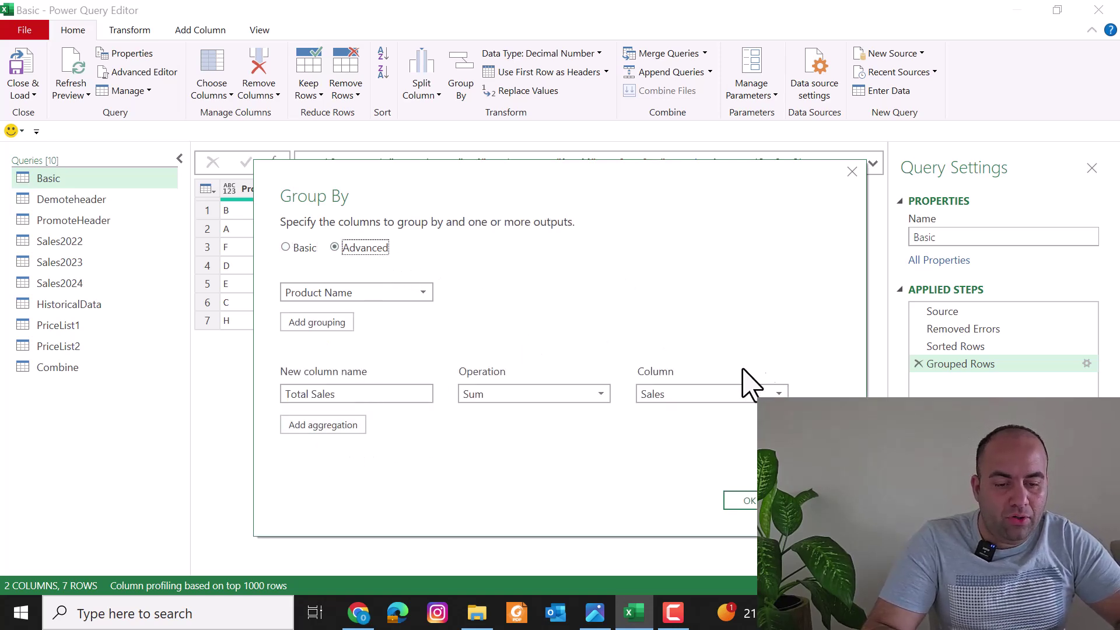
pyautogui.click(303, 429)
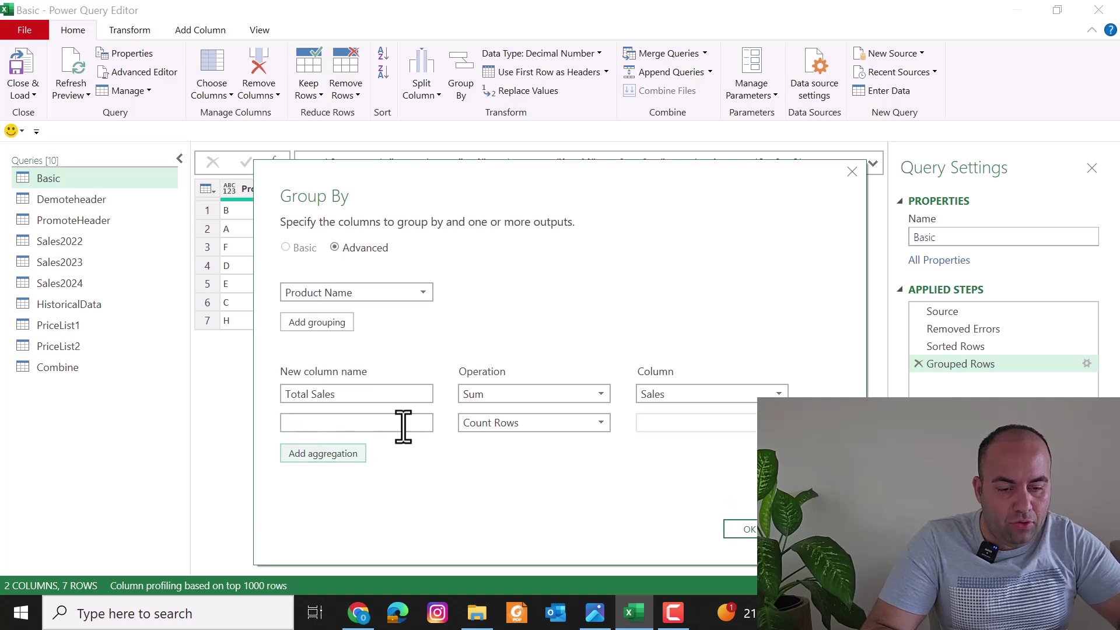
pyautogui.click(519, 426)
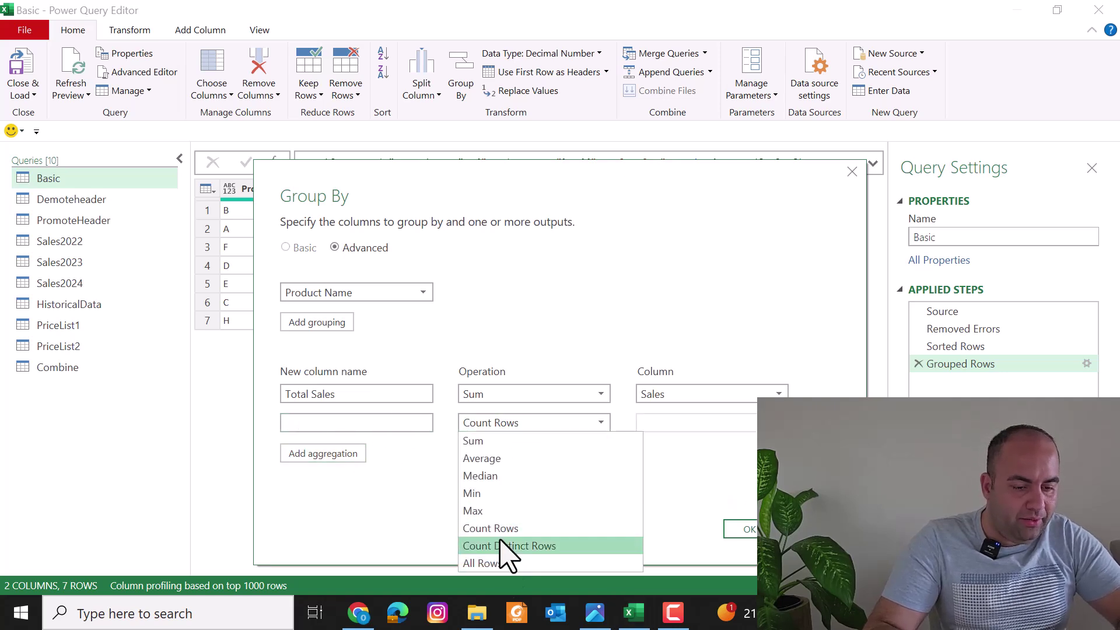
pyautogui.click(497, 442)
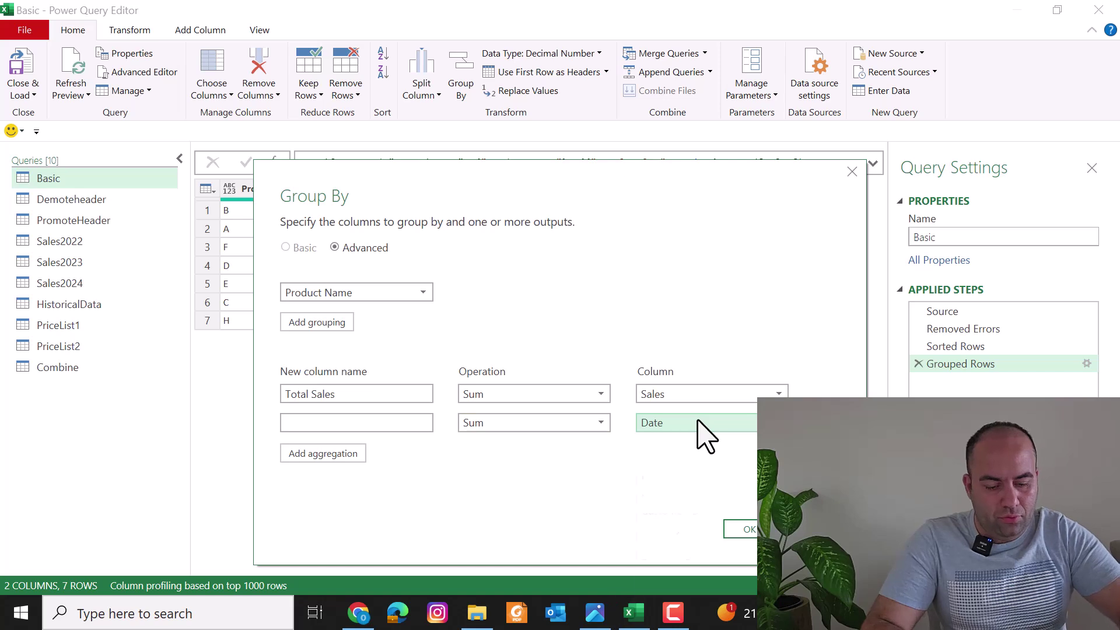
pyautogui.click(705, 430)
pyautogui.click(683, 528)
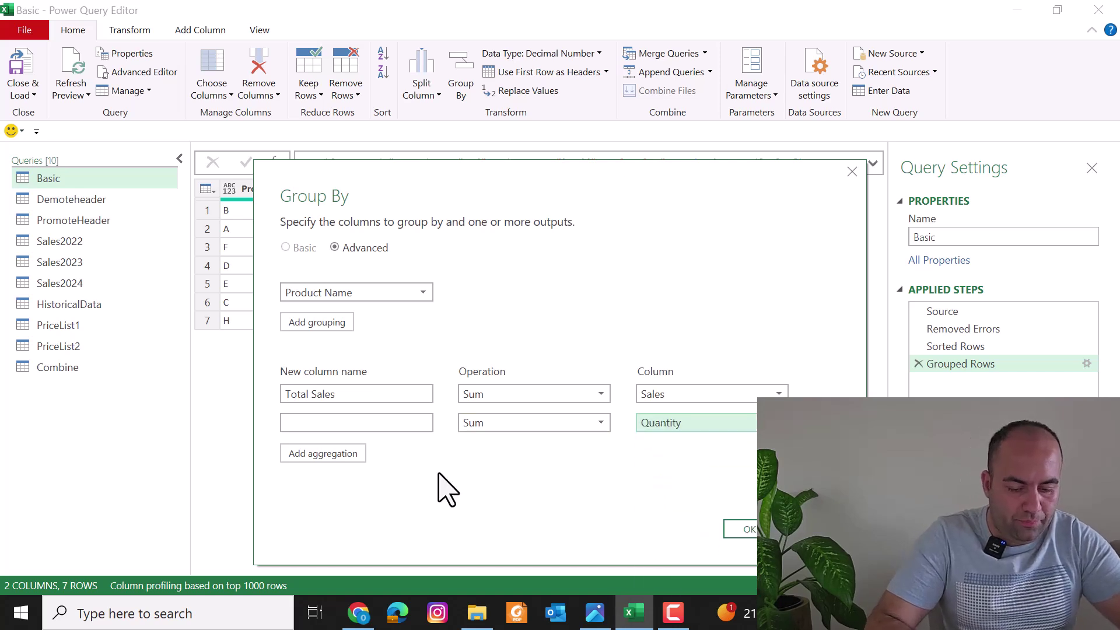
pyautogui.click(363, 423)
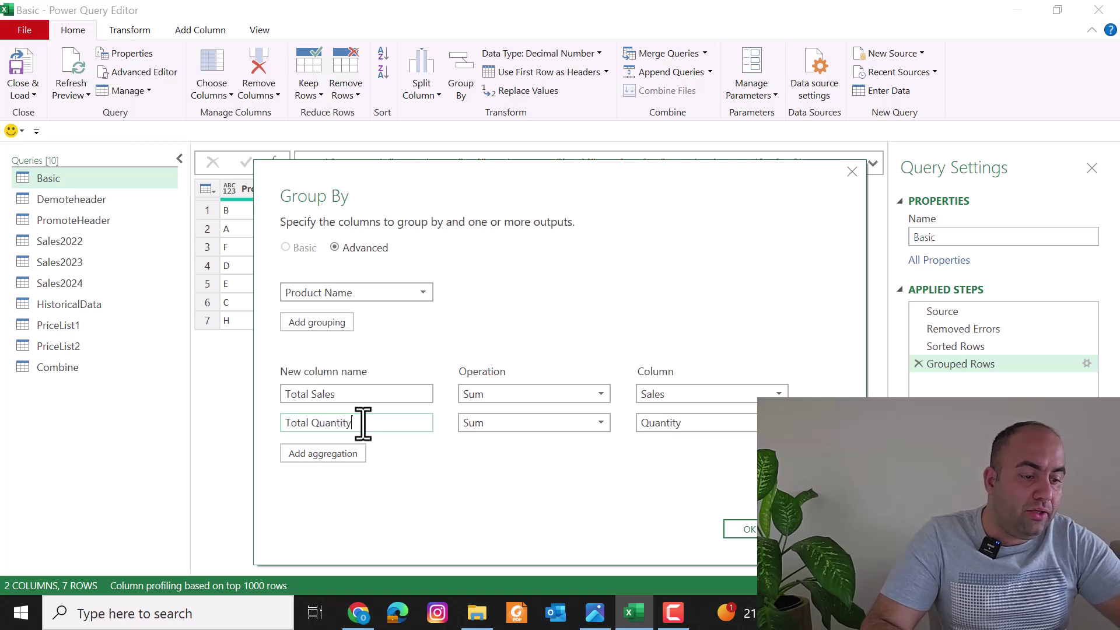
pyautogui.click(744, 532)
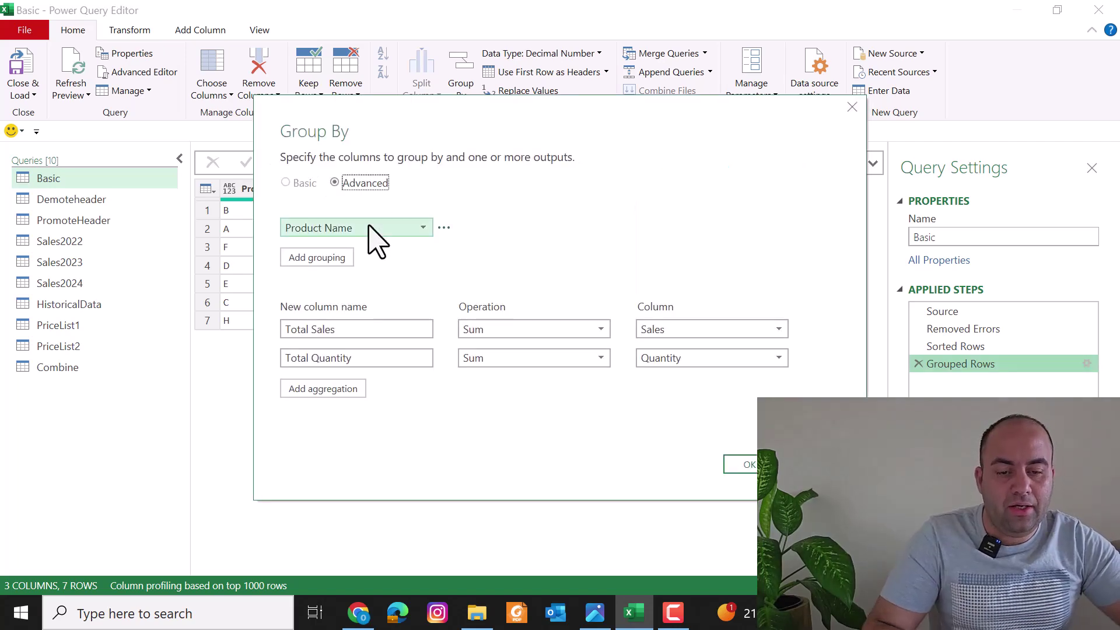
# Add Color as a second group-by column alongside Product Name
pyautogui.click(317, 258)
pyautogui.click(355, 257)
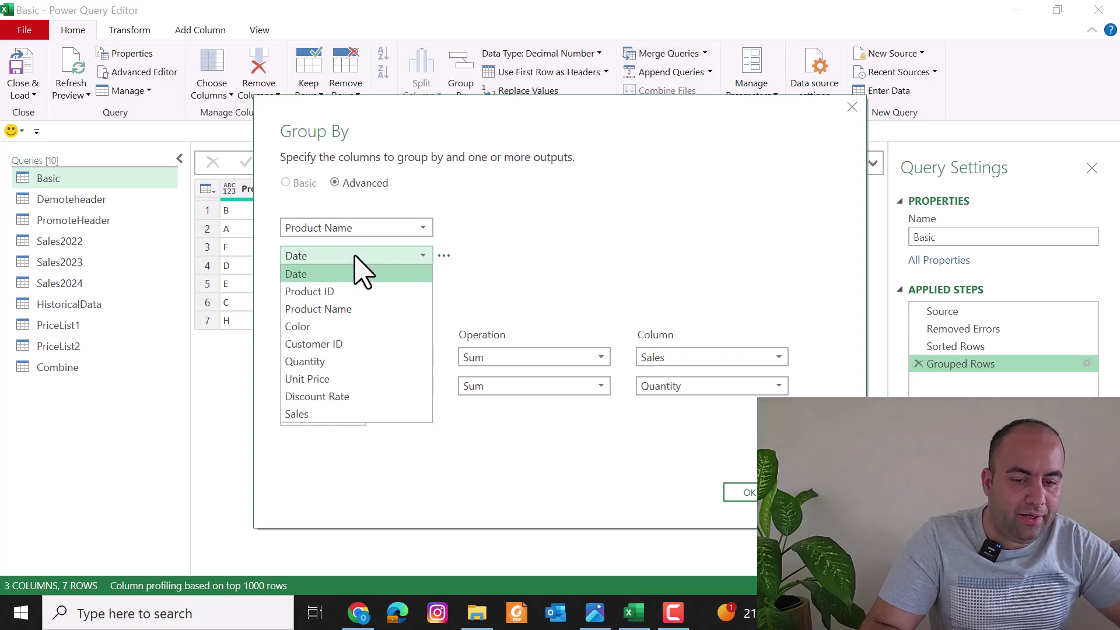
pyautogui.click(337, 327)
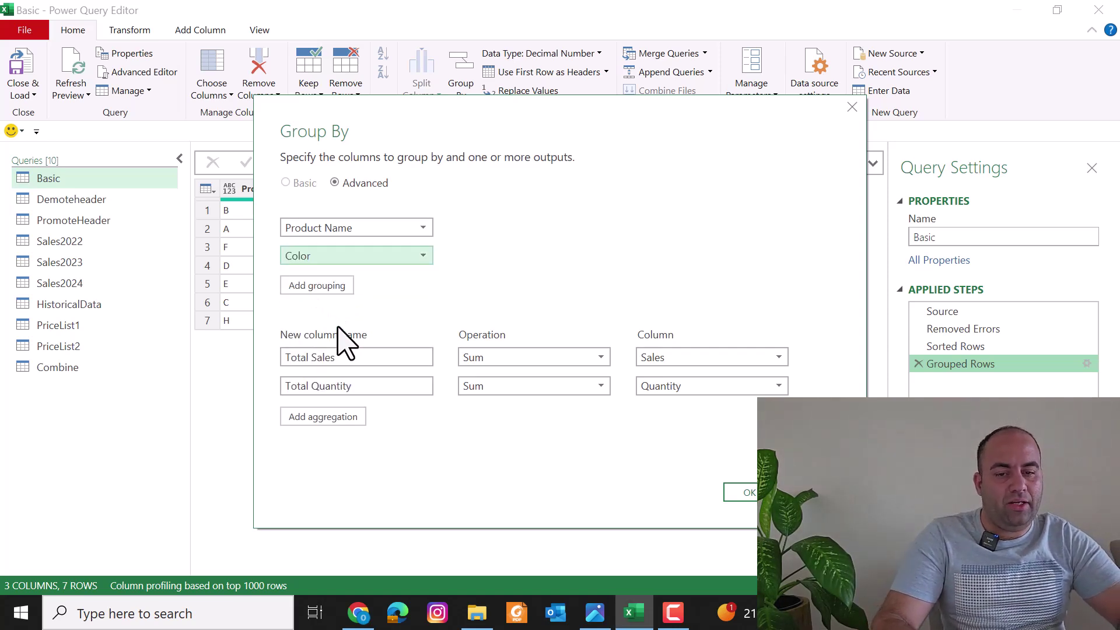
pyautogui.click(747, 493)
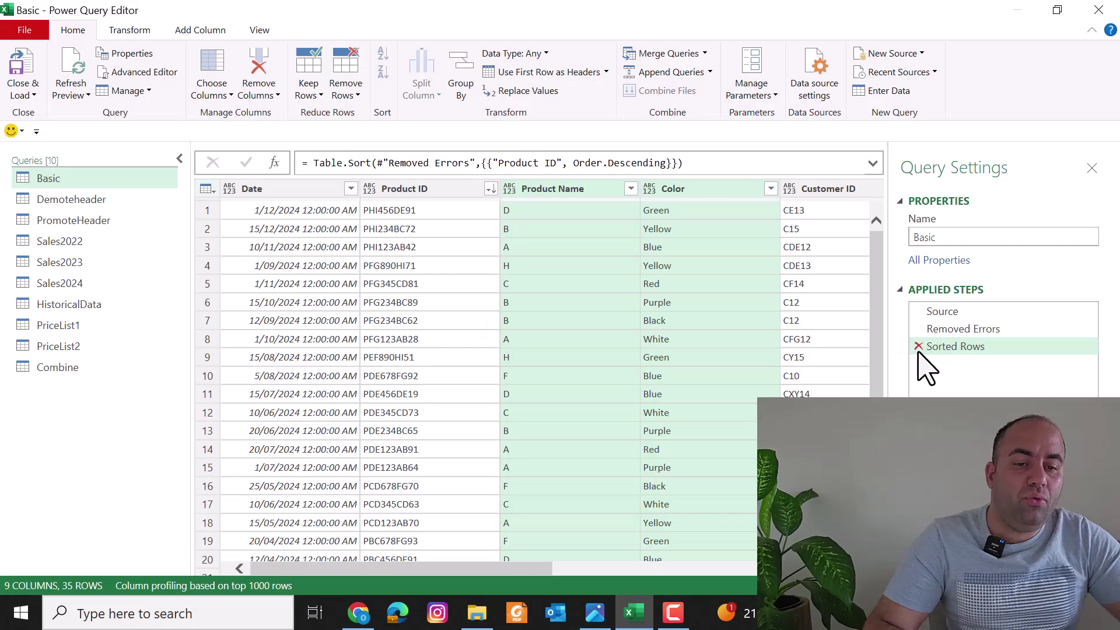
# Delete the Grouped Rows and Sorted Rows steps from Basic's Applied Steps
pyautogui.click(918, 347)
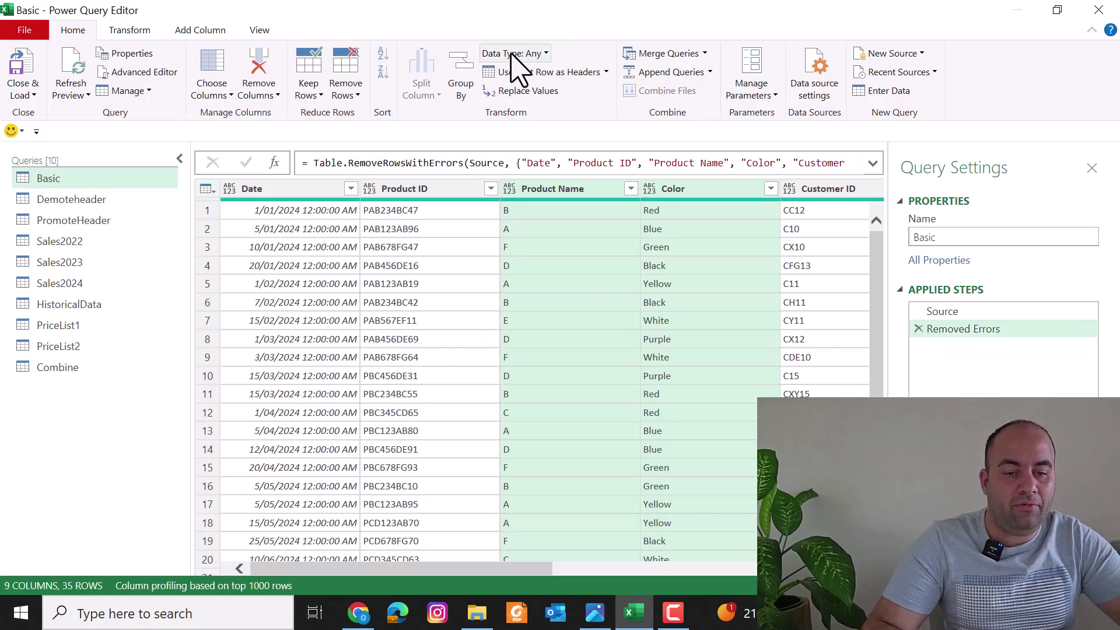
pyautogui.click(546, 53)
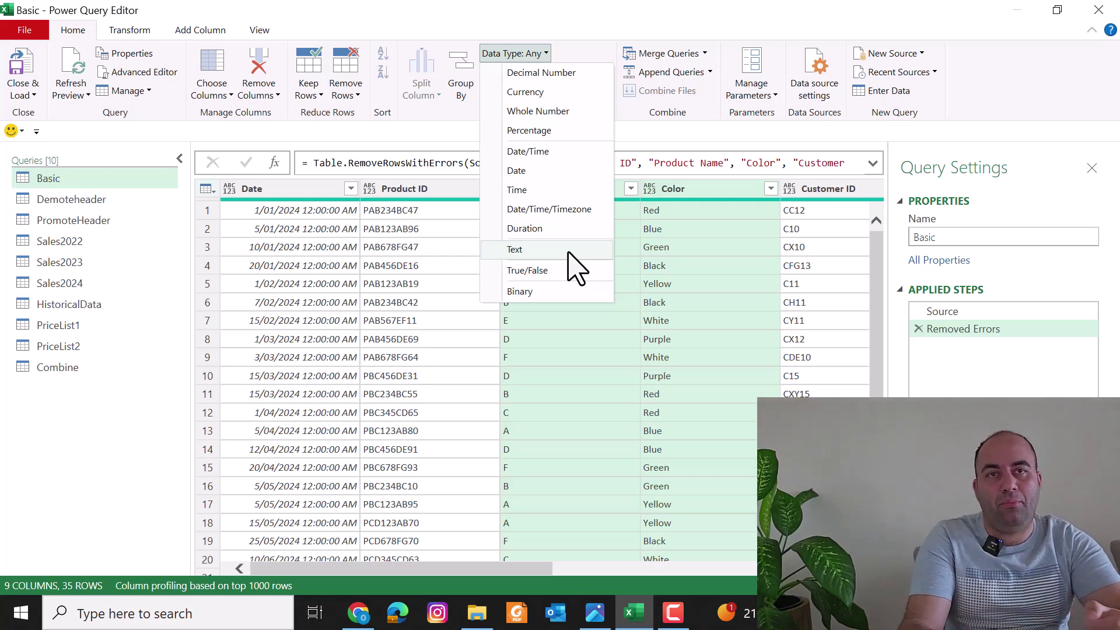
pyautogui.click(750, 288)
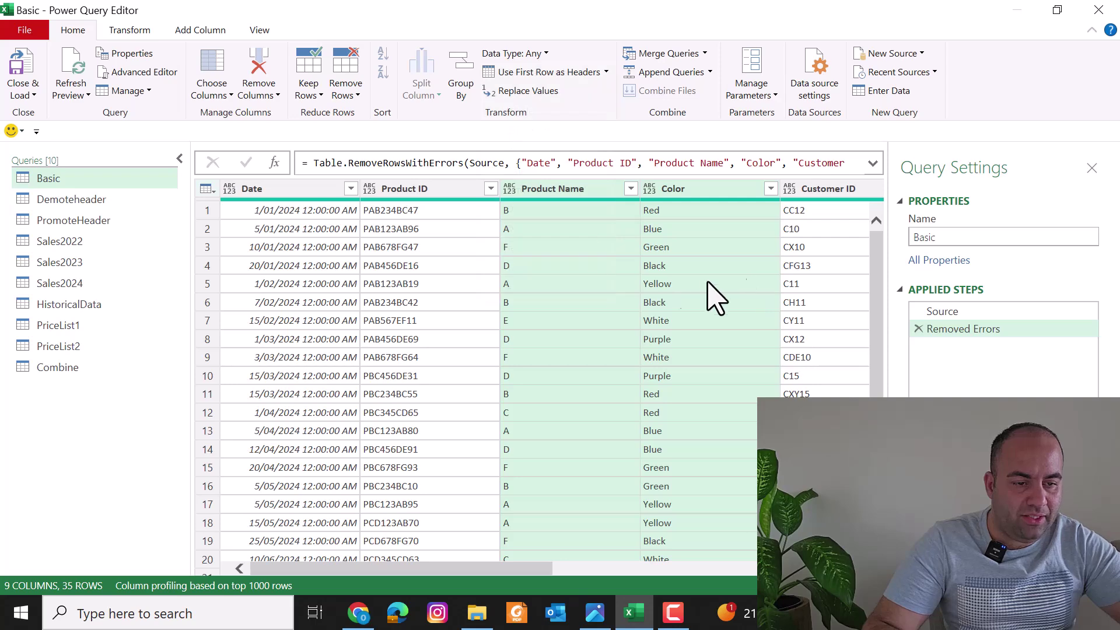
# Split the Sales column repeatedly by number of characters into Sales.1 to Sales.9
pyautogui.hscroll(8, 670, 333)
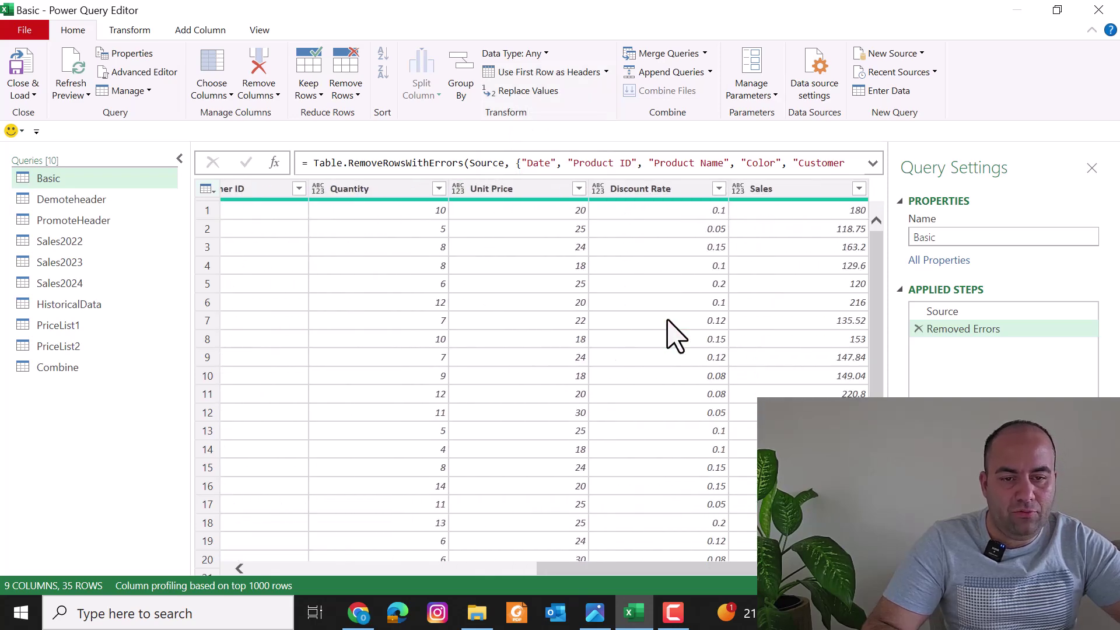
pyautogui.click(776, 190)
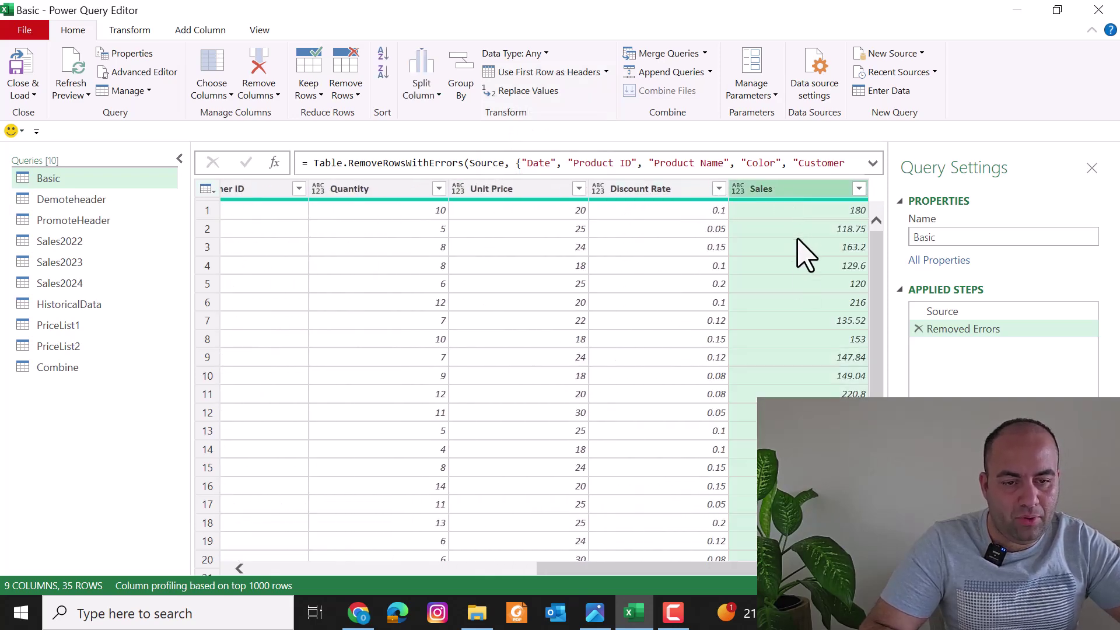
pyautogui.click(426, 95)
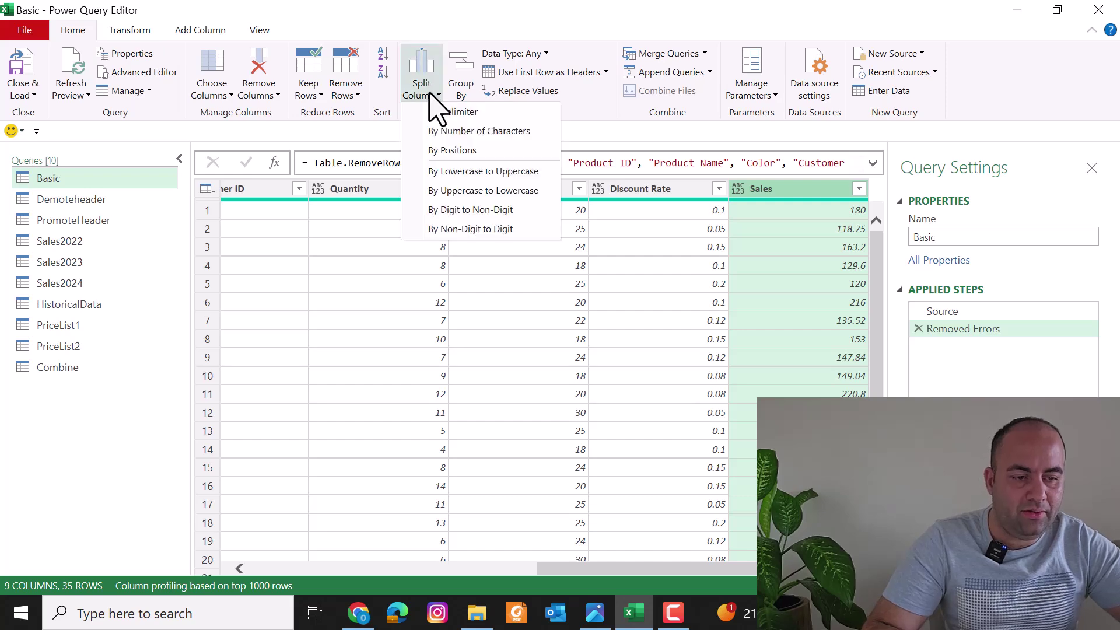
pyautogui.click(450, 131)
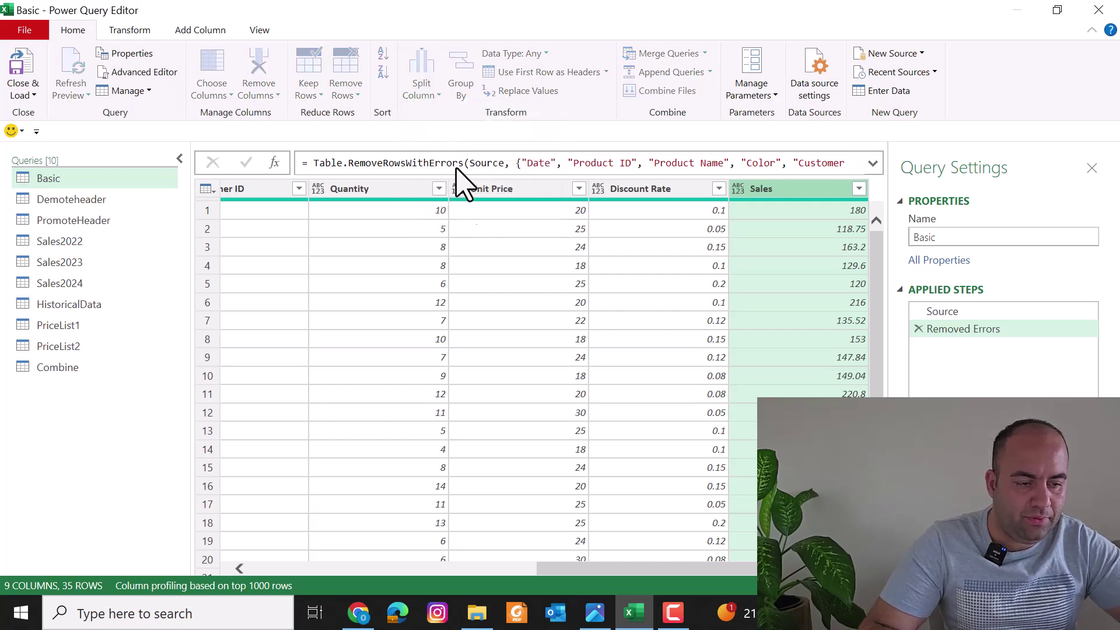
pyautogui.write('3')
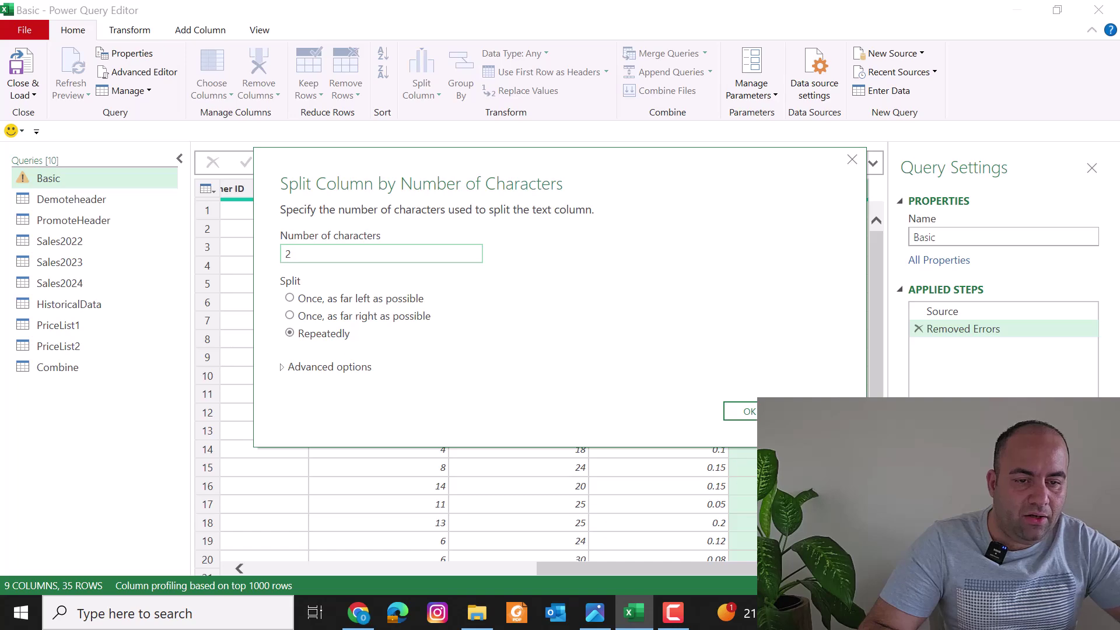
pyautogui.click(744, 411)
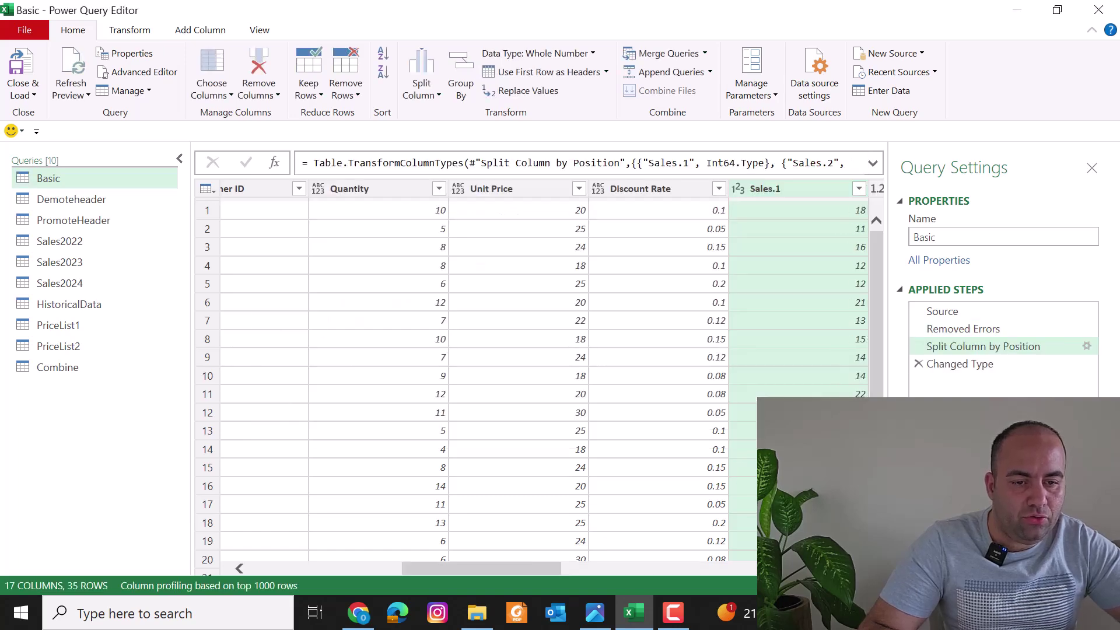
# Review the split step's settings and its type-conversion formula, then switch to the Demoteheader query
pyautogui.doubleClick(1008, 347)
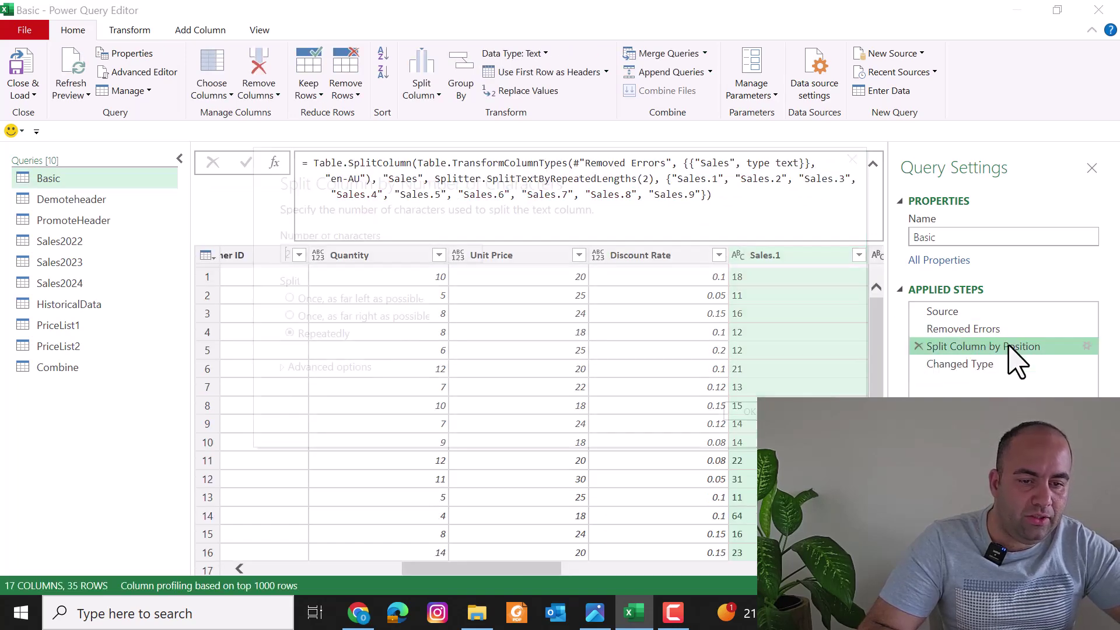
pyautogui.click(758, 411)
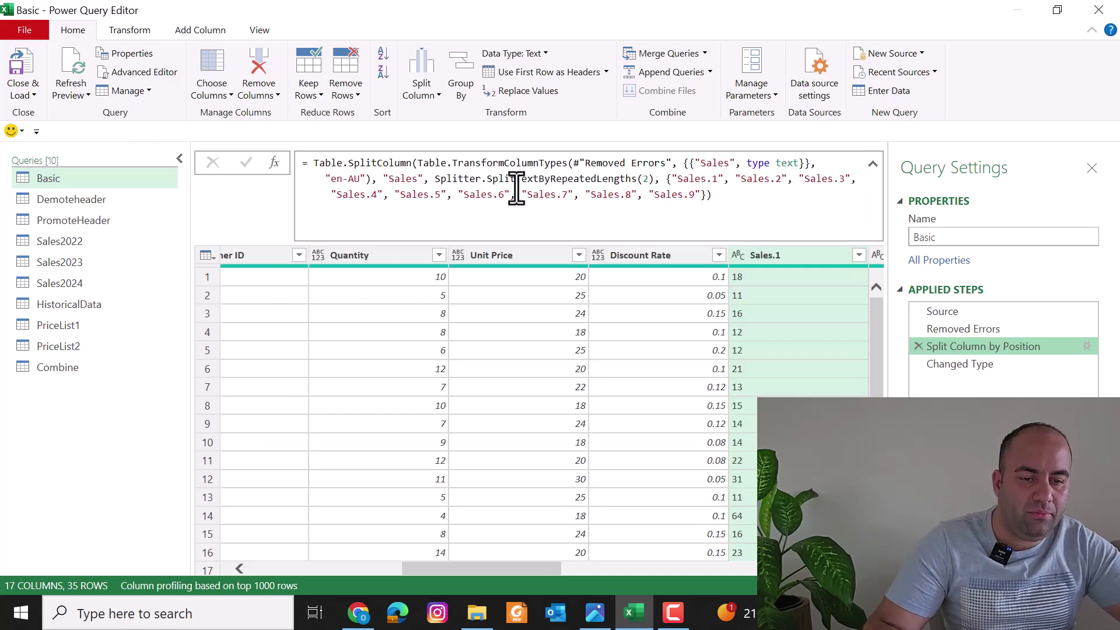
pyautogui.moveTo(425, 169); pyautogui.dragTo(790, 160)
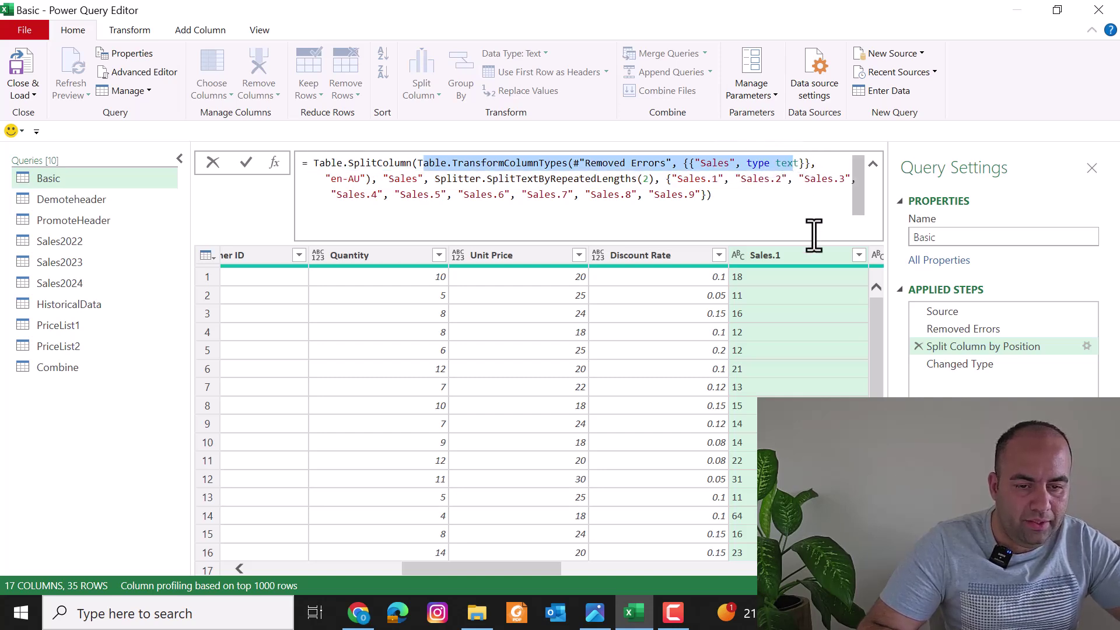
pyautogui.click(922, 365)
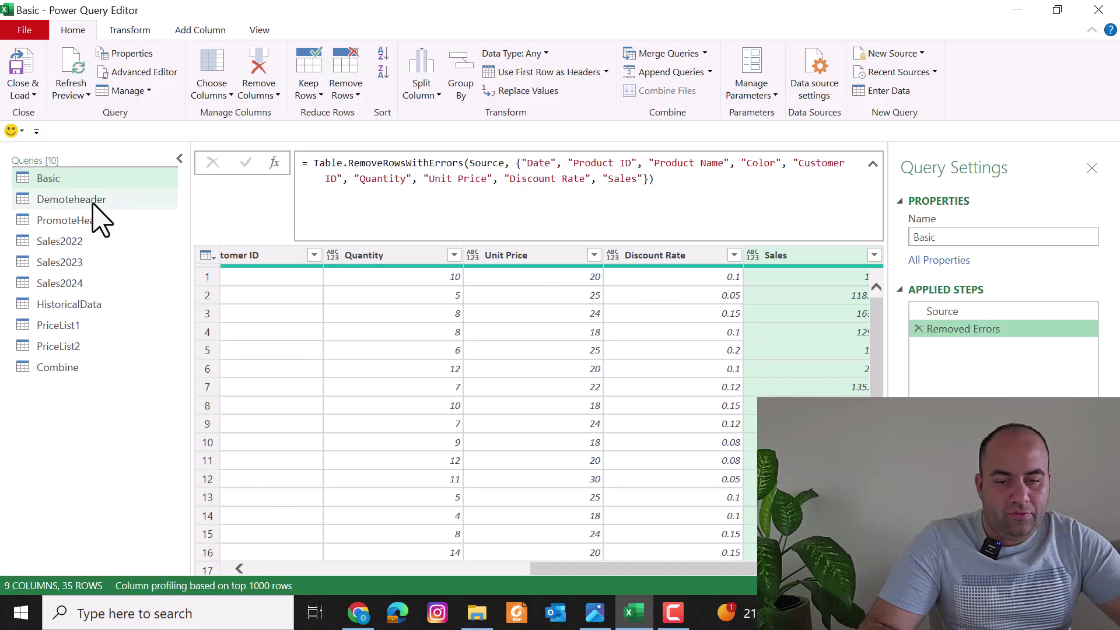
pyautogui.click(93, 201)
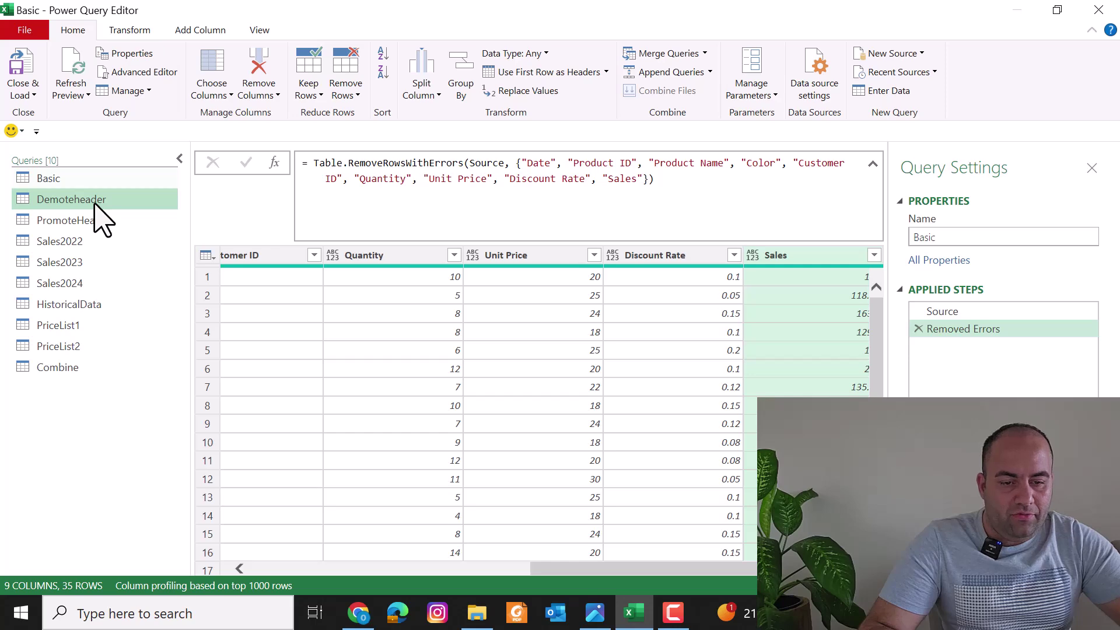
# Promote PromoteHeader's first row to headers (Date, Product Name, Color, Quantity), then view Demoteheader
pyautogui.click(91, 226)
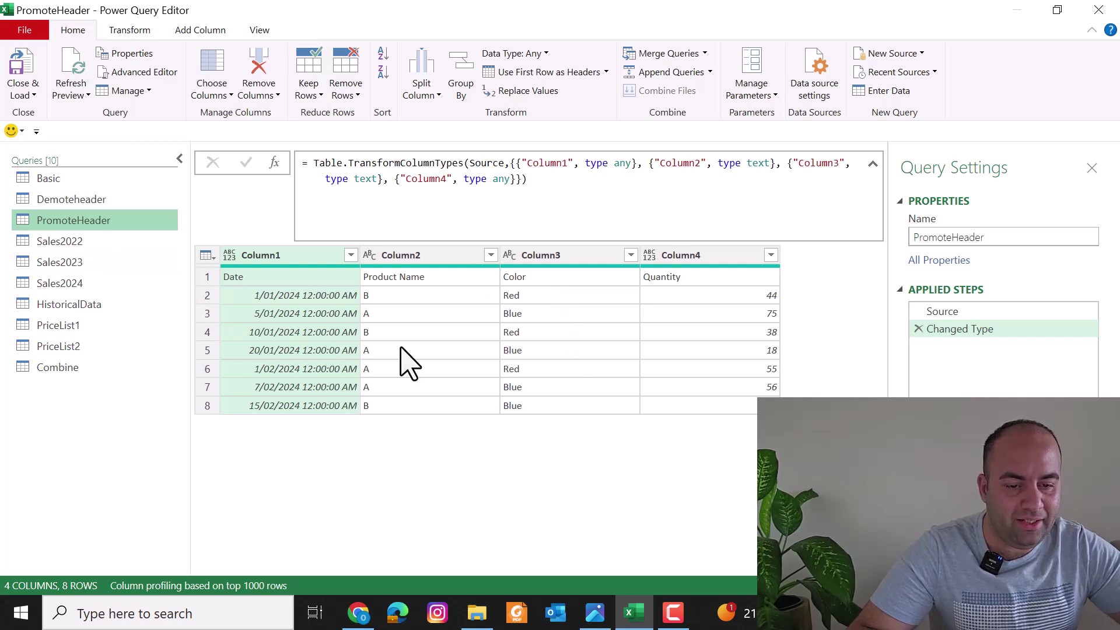
pyautogui.click(547, 72)
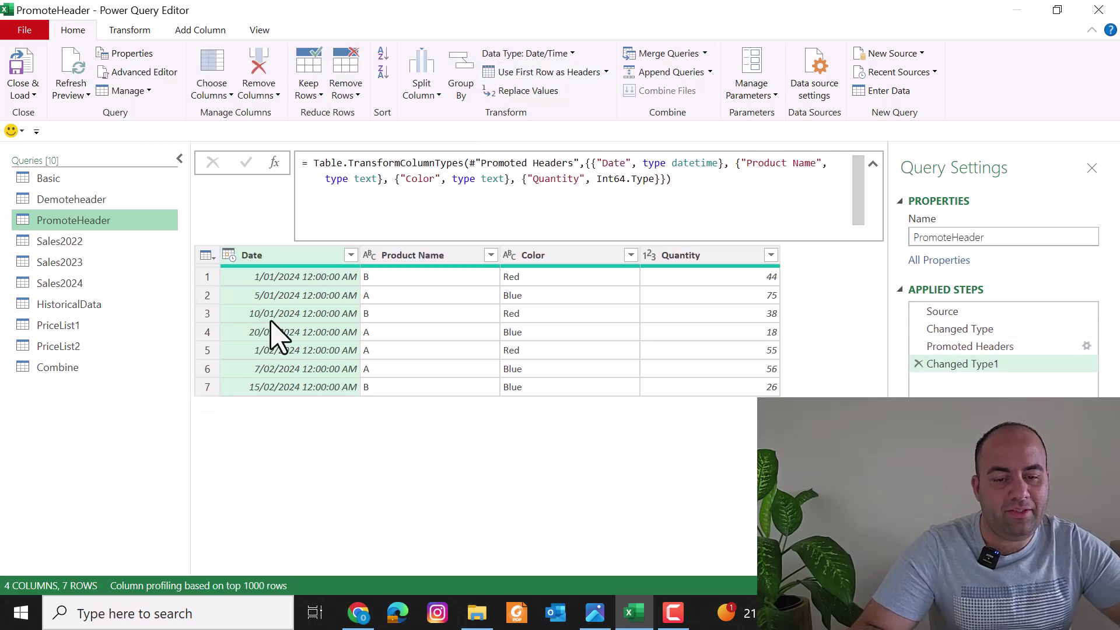
pyautogui.click(95, 200)
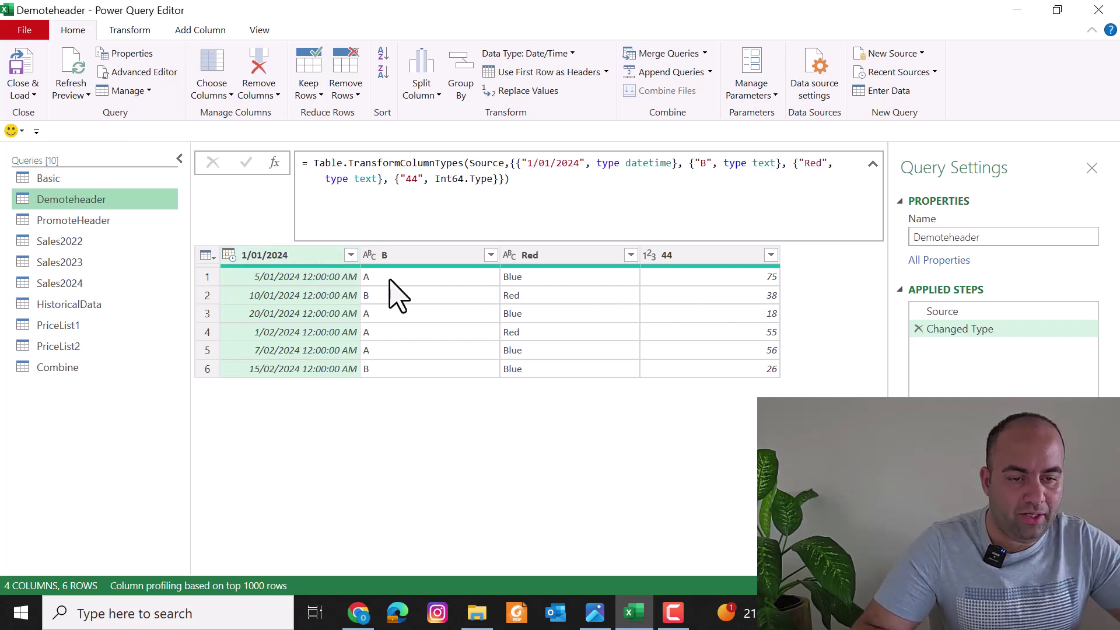
# Use Headers as First Row in Demoteheader, giving generic columns Column1 to Column4
pyautogui.click(606, 72)
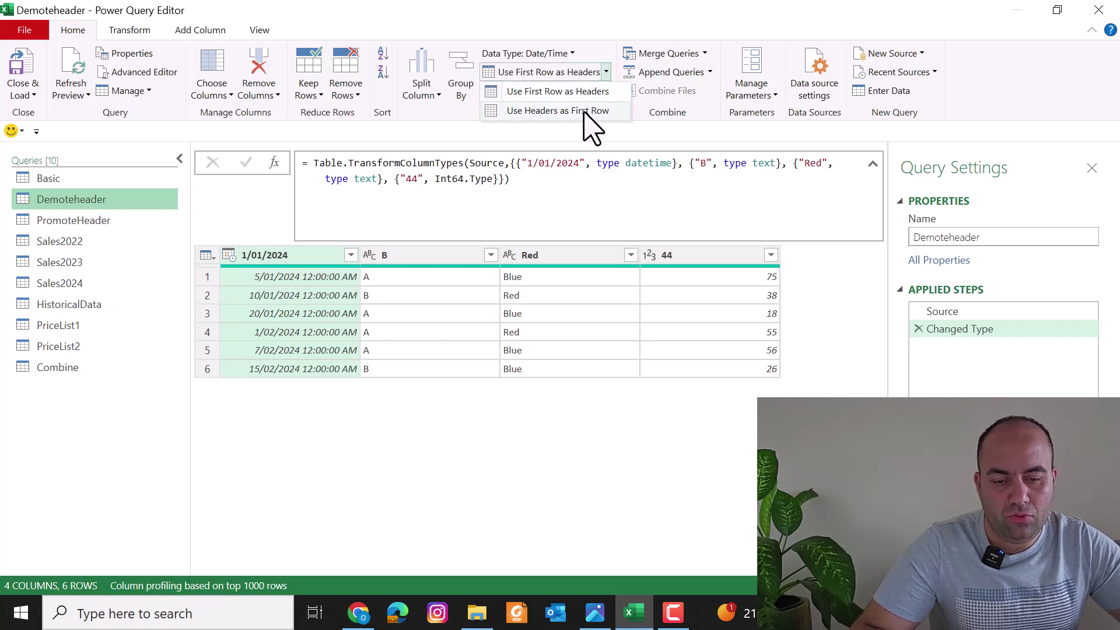
pyautogui.click(590, 112)
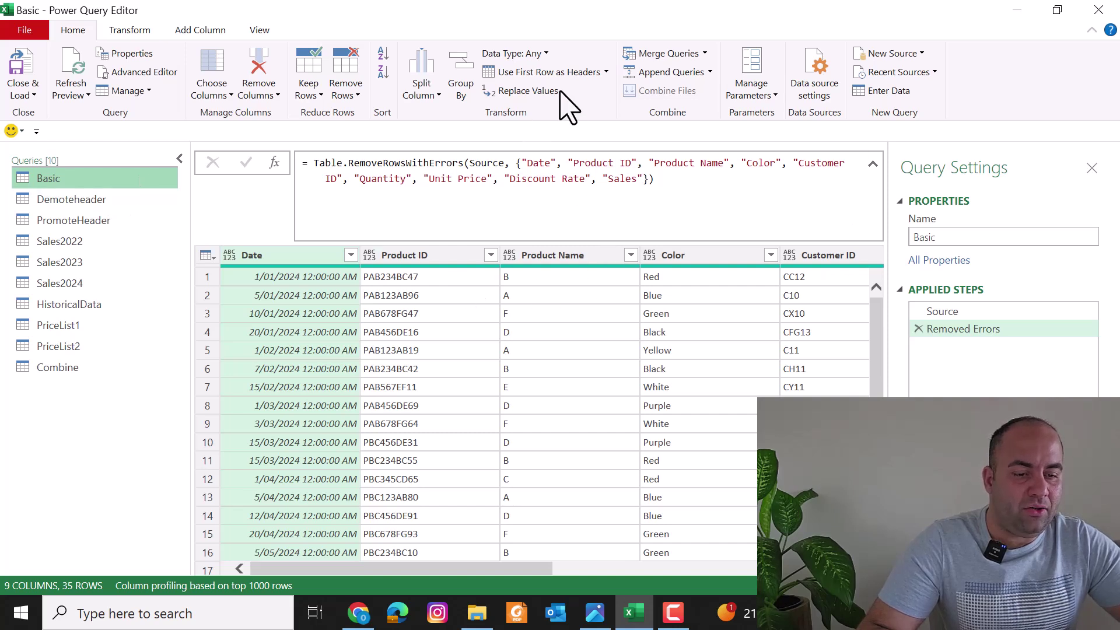
# Select Basic's Product Name column and bring up Replace Values for it
pyautogui.click(680, 257)
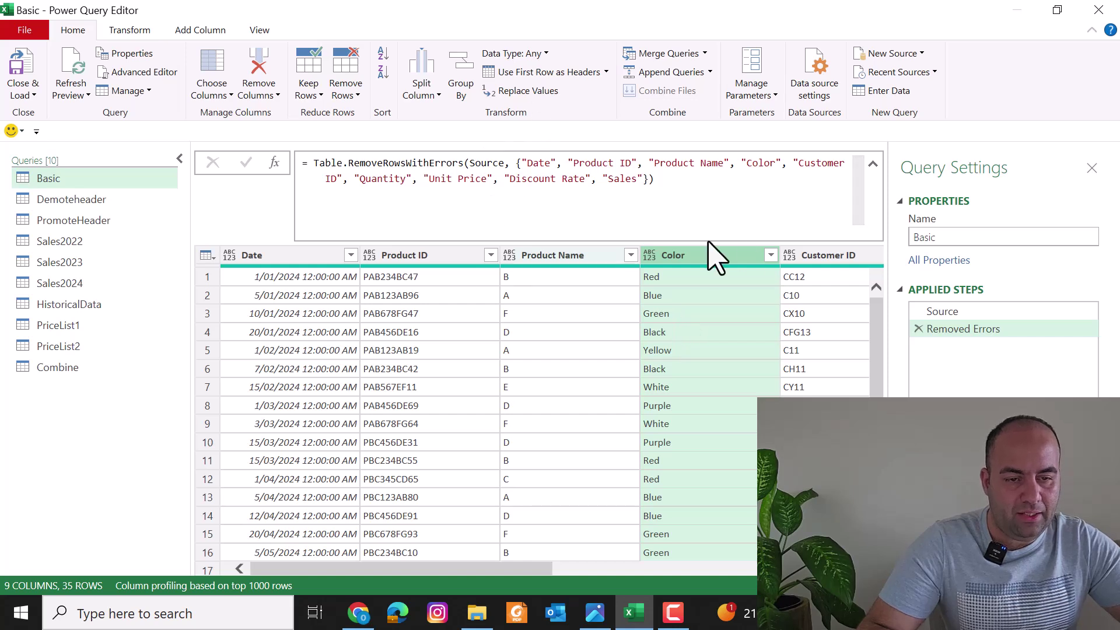
pyautogui.click(542, 256)
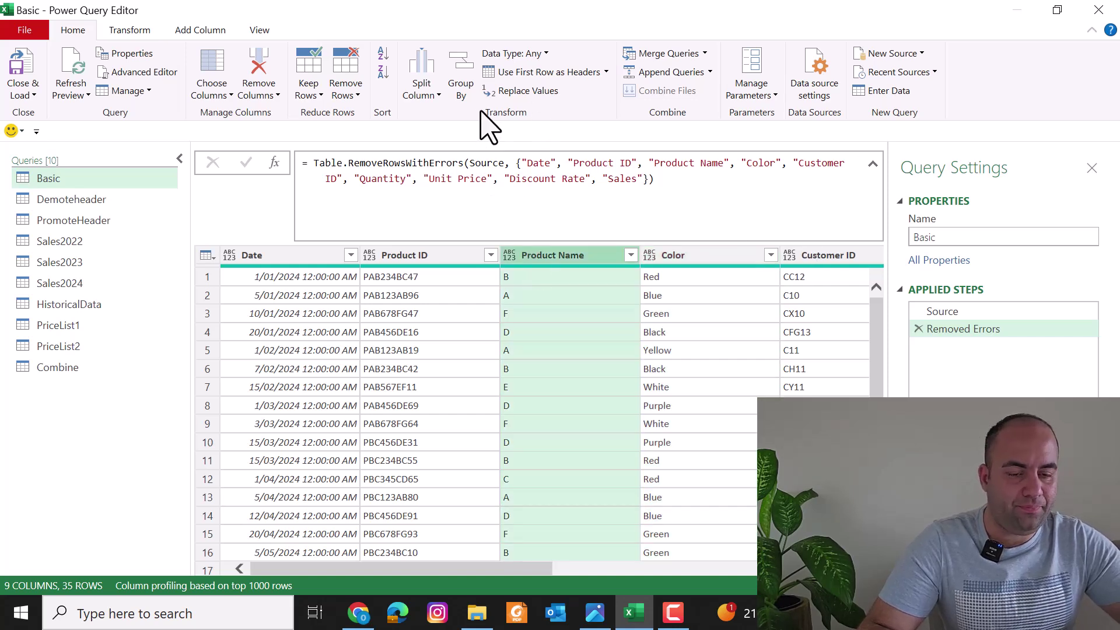
pyautogui.click(523, 91)
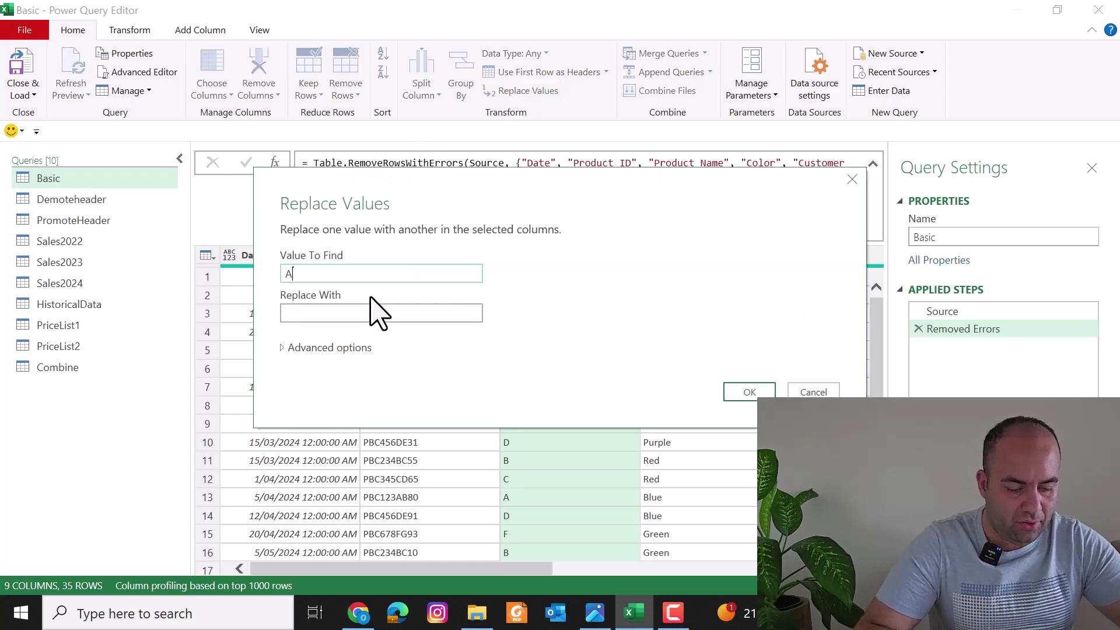
# Replace the value A with Product A in the Product Name column
pyautogui.write('A')
pyautogui.click(356, 315)
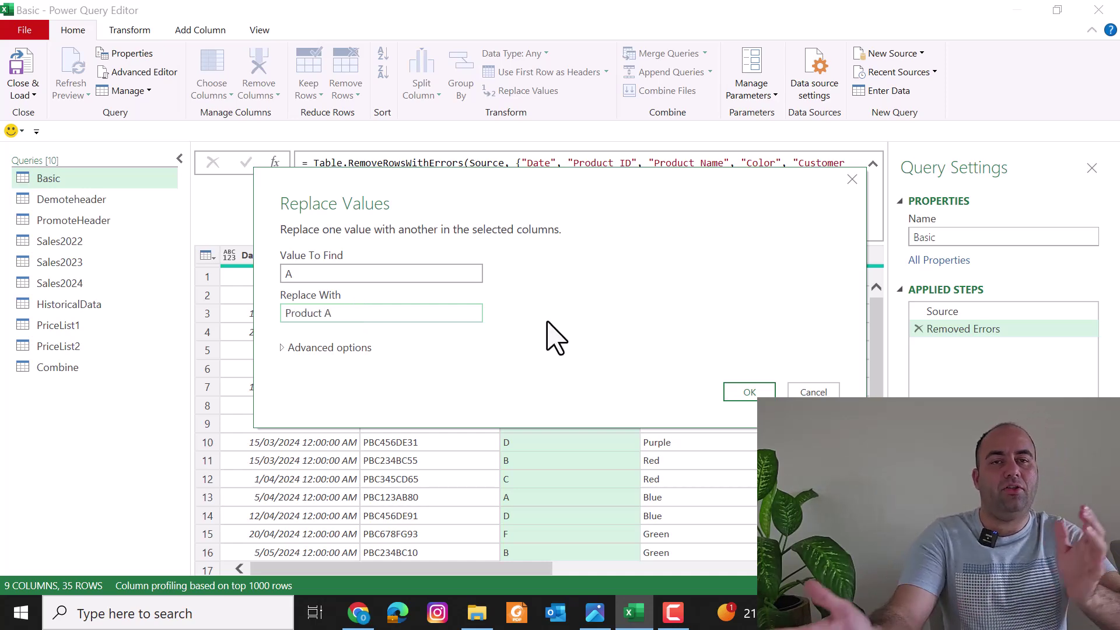
pyautogui.click(749, 392)
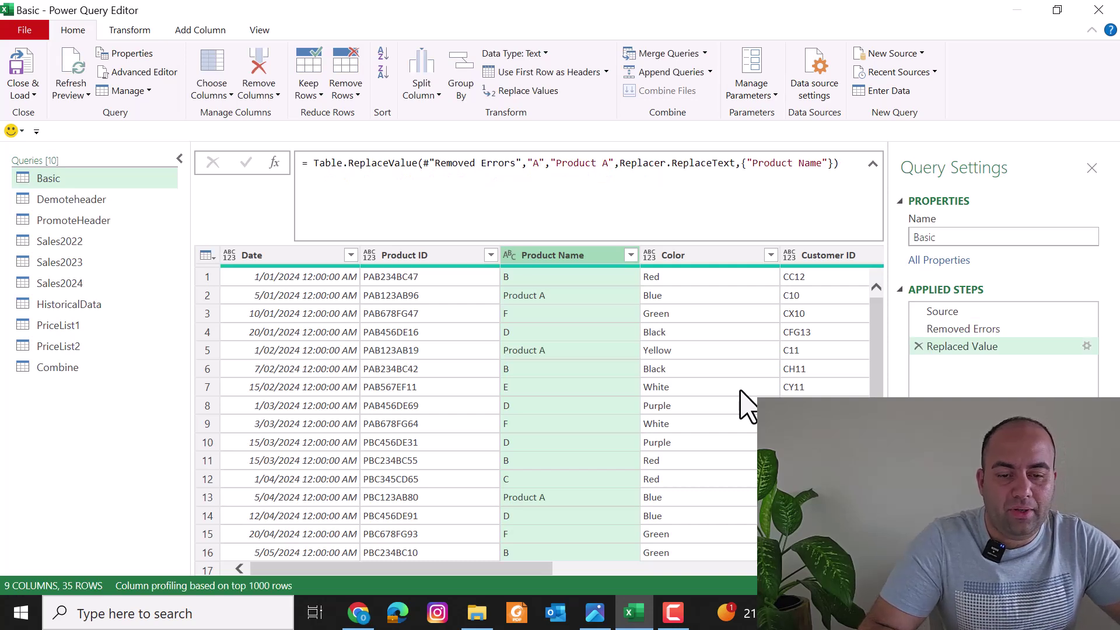
# Reopen Replace Values, tick the special-characters advanced option, then cancel without changes
pyautogui.click(527, 92)
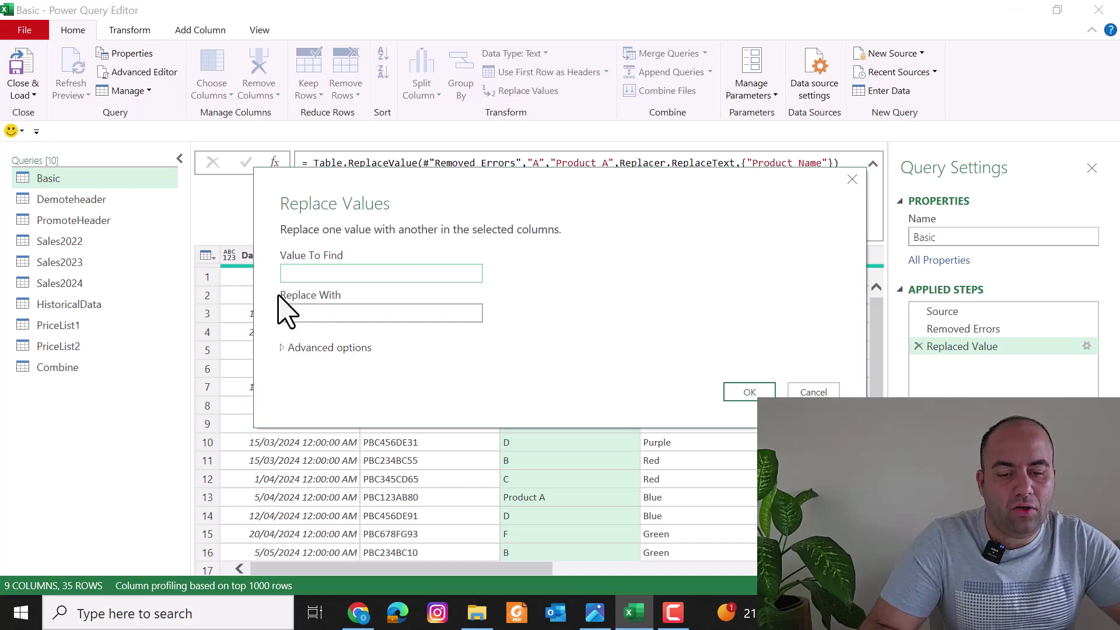
pyautogui.click(298, 347)
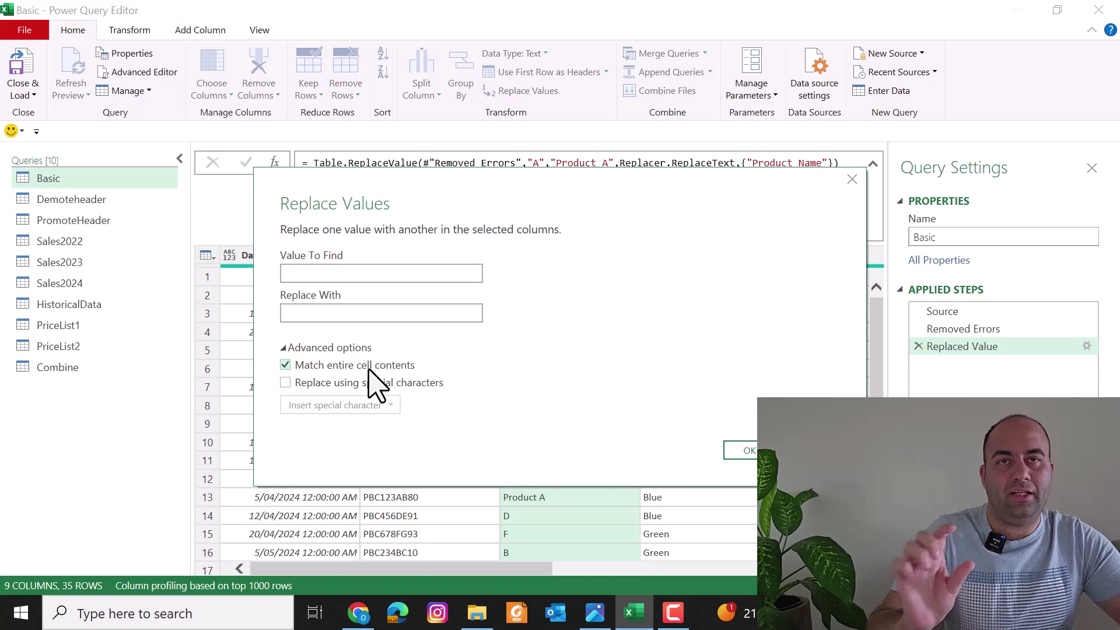
pyautogui.click(358, 384)
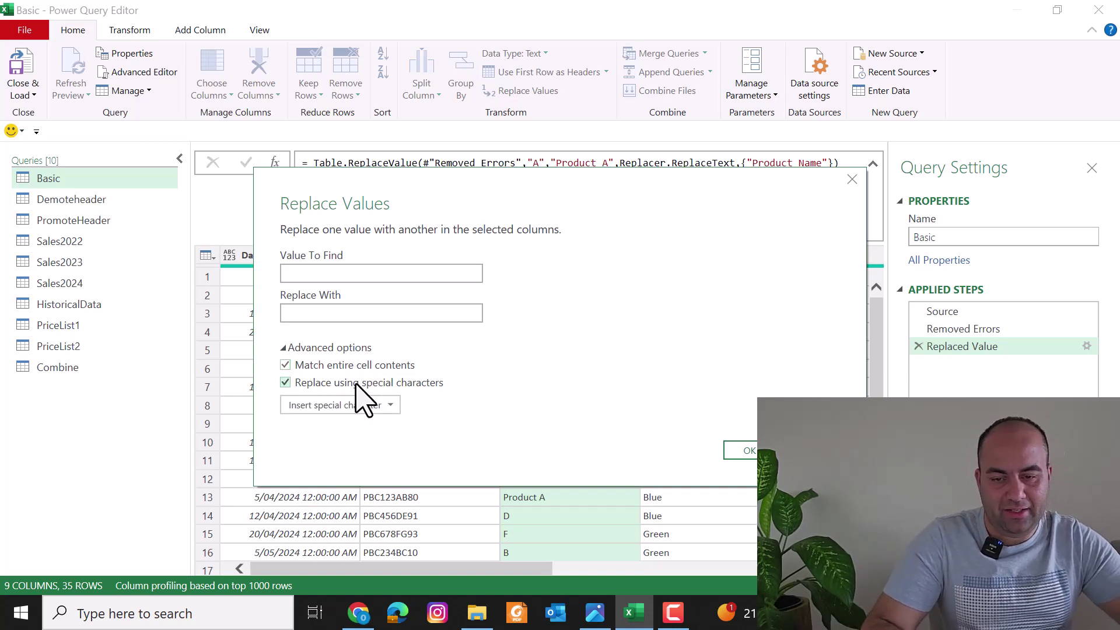
pyautogui.press('Escape')
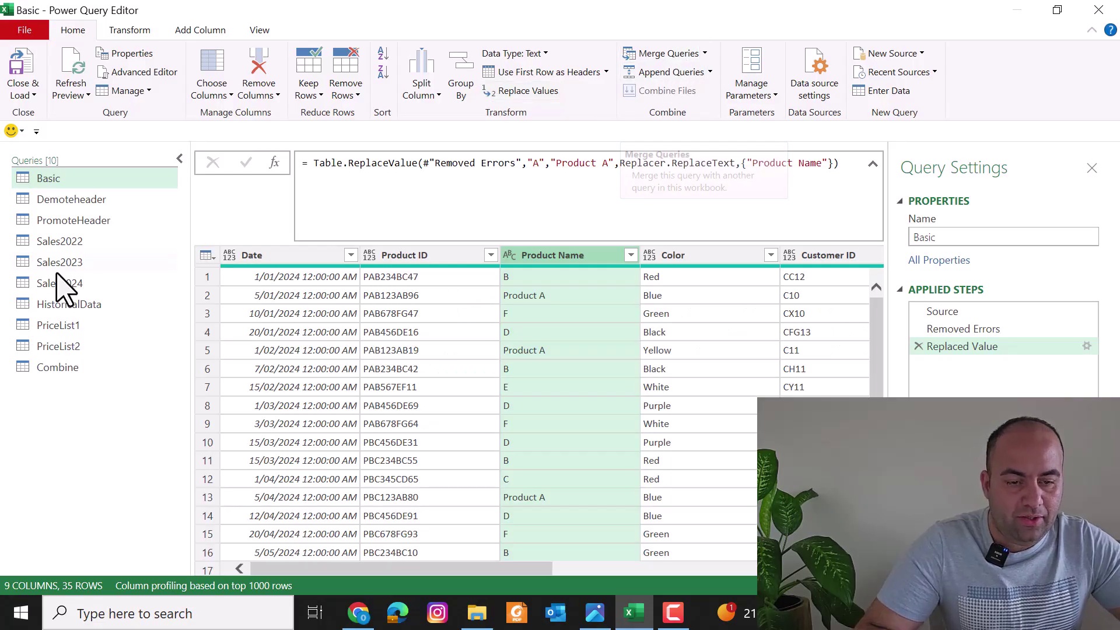
# Browse HistoricalData and PriceList1, then start Merge Queries from HistoricalData
pyautogui.click(65, 305)
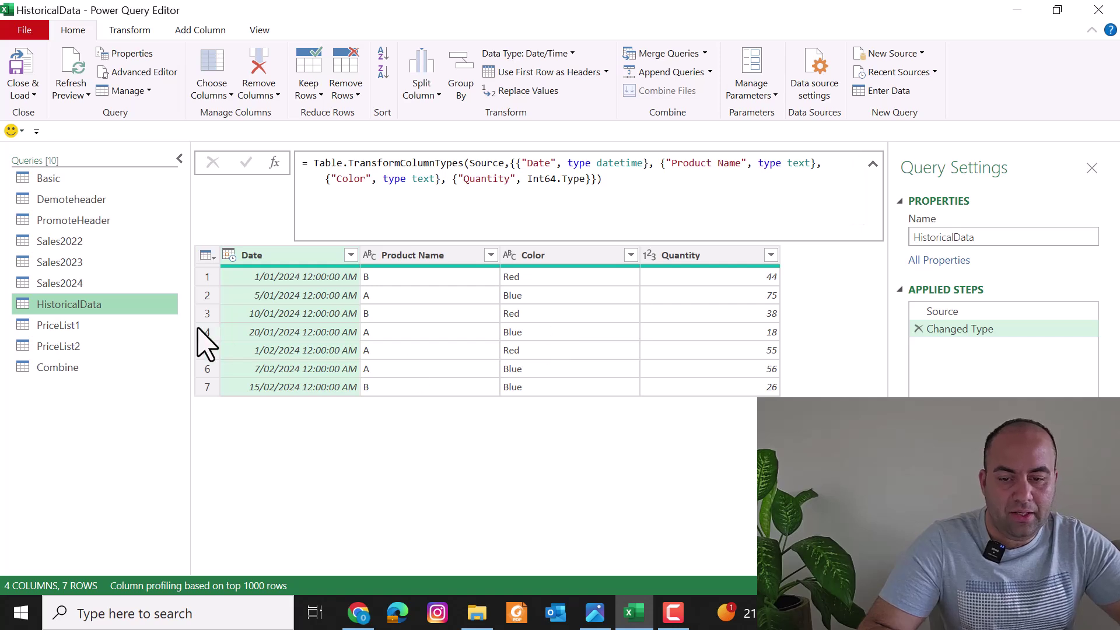
pyautogui.click(70, 328)
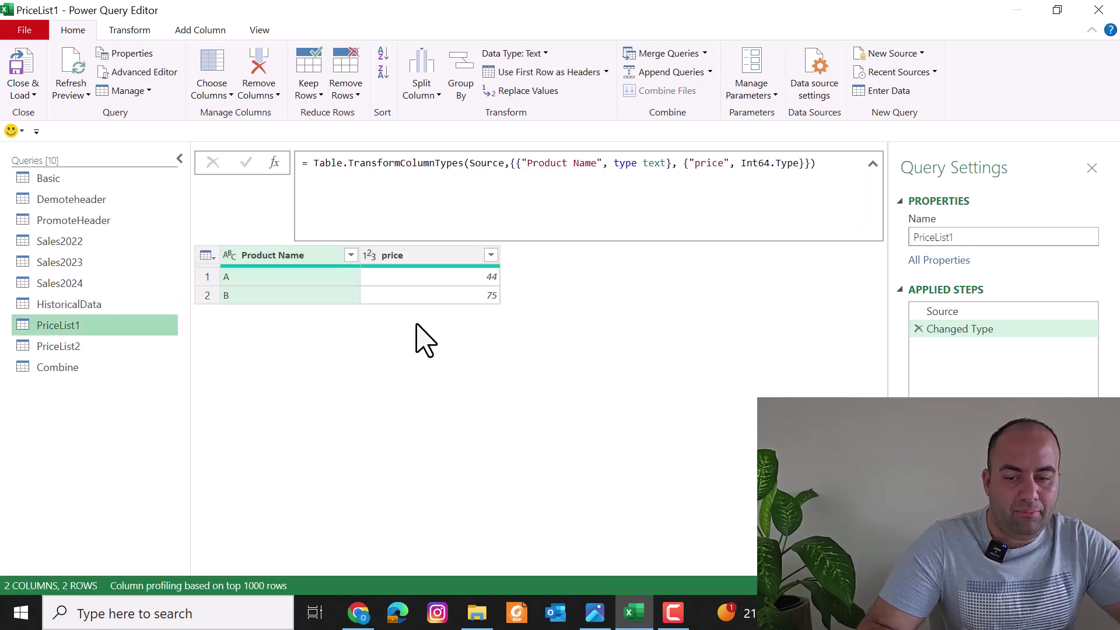
pyautogui.click(74, 304)
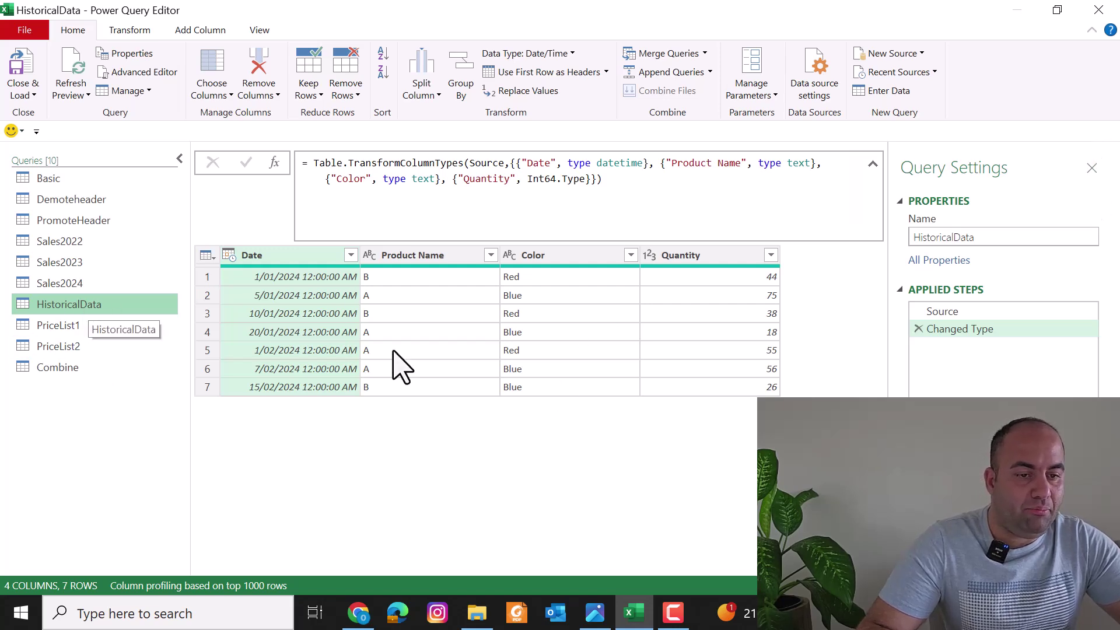
pyautogui.click(667, 54)
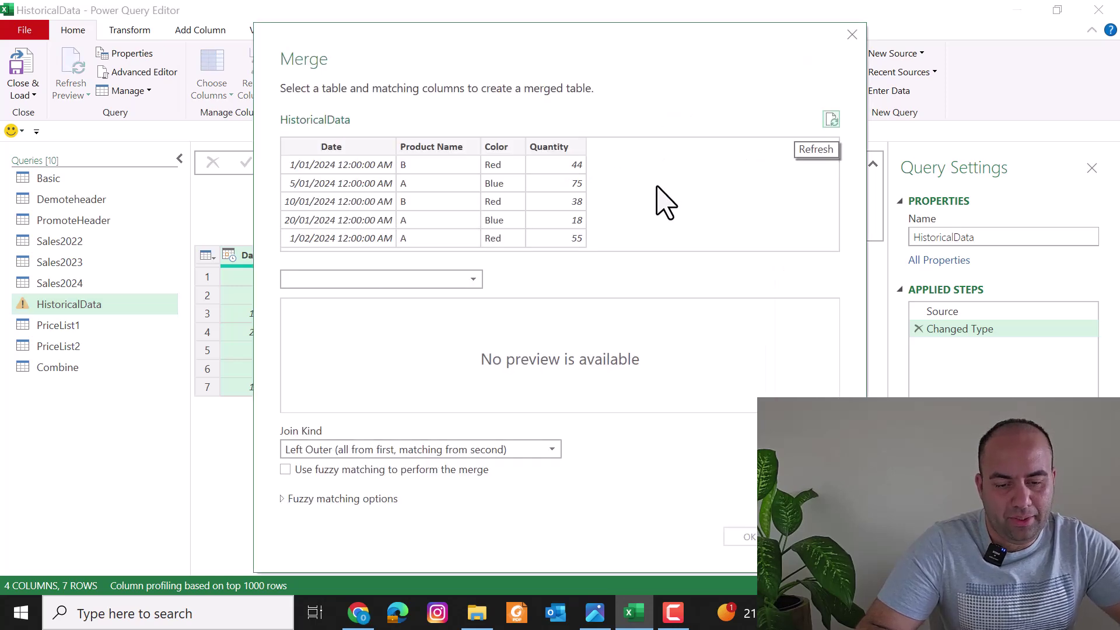
# Left Outer merge PriceList1 into HistoricalData, matching Product Name in both tables
pyautogui.click(439, 281)
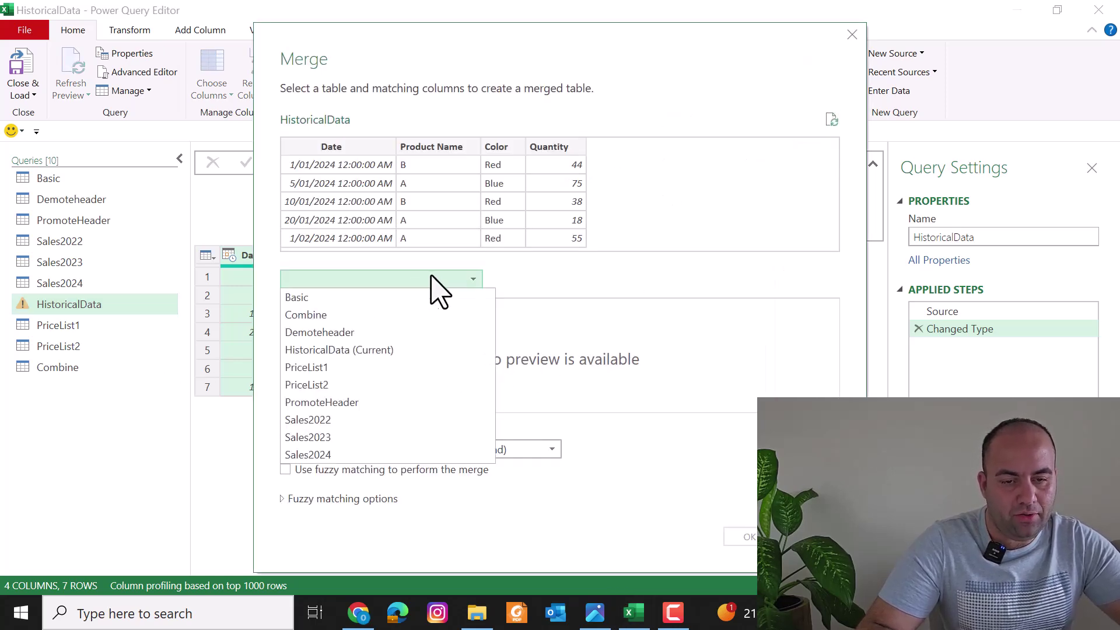
pyautogui.click(340, 369)
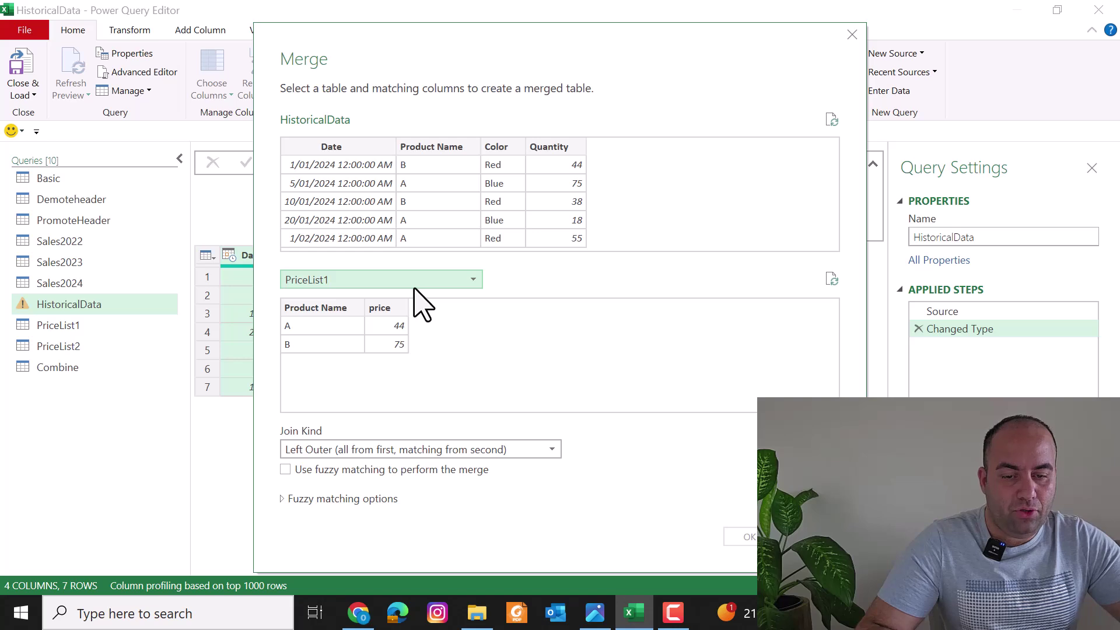
pyautogui.click(451, 147)
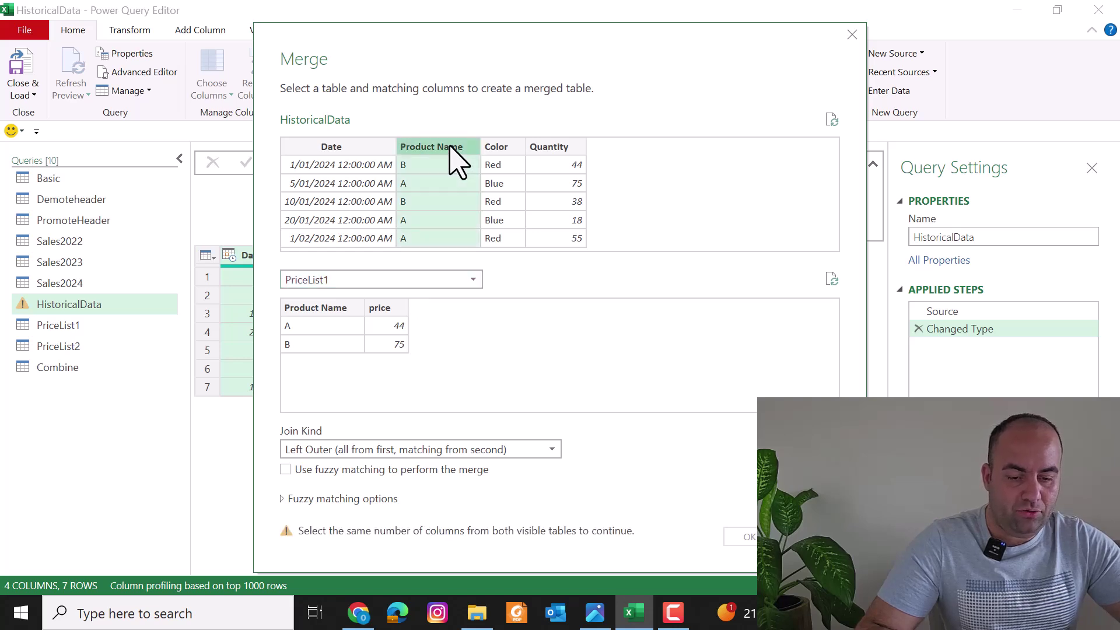
pyautogui.click(312, 306)
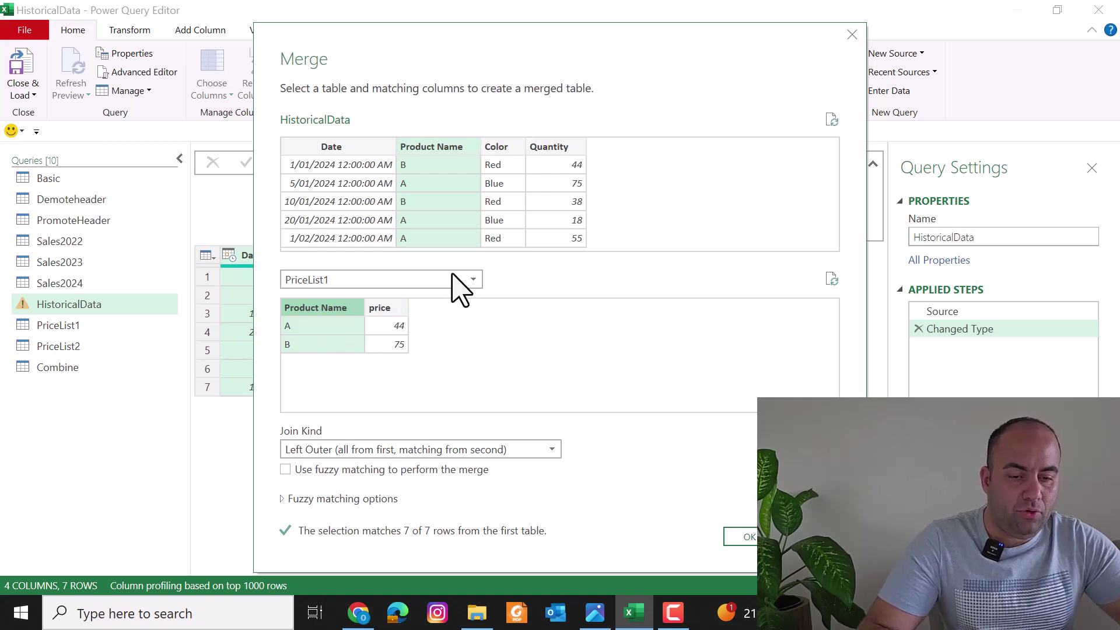
pyautogui.click(748, 540)
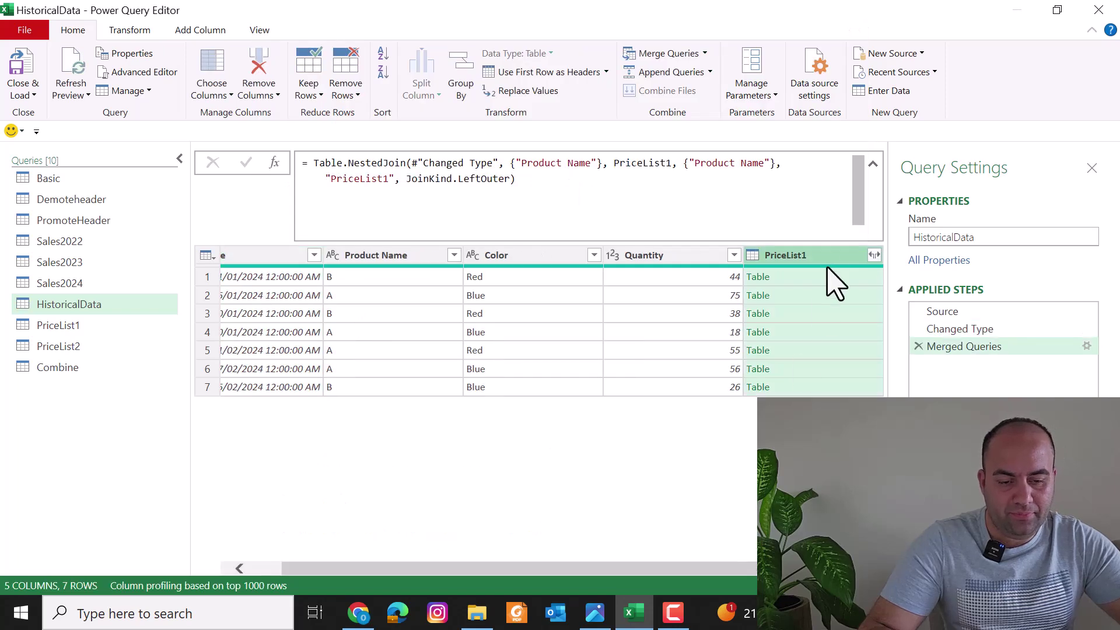
pyautogui.click(803, 276)
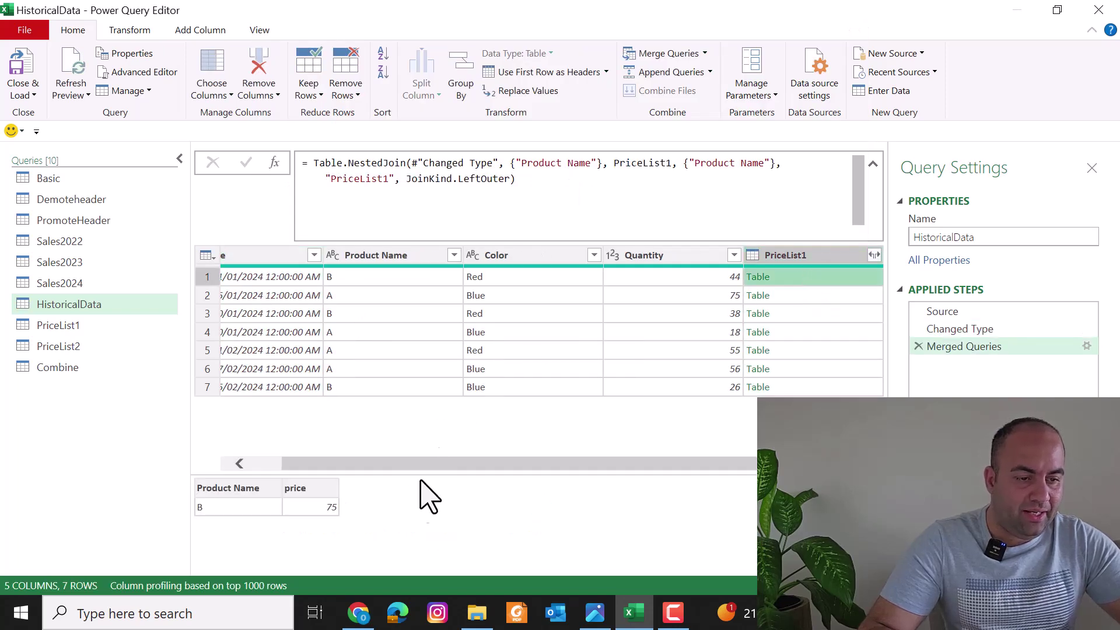
pyautogui.click(874, 255)
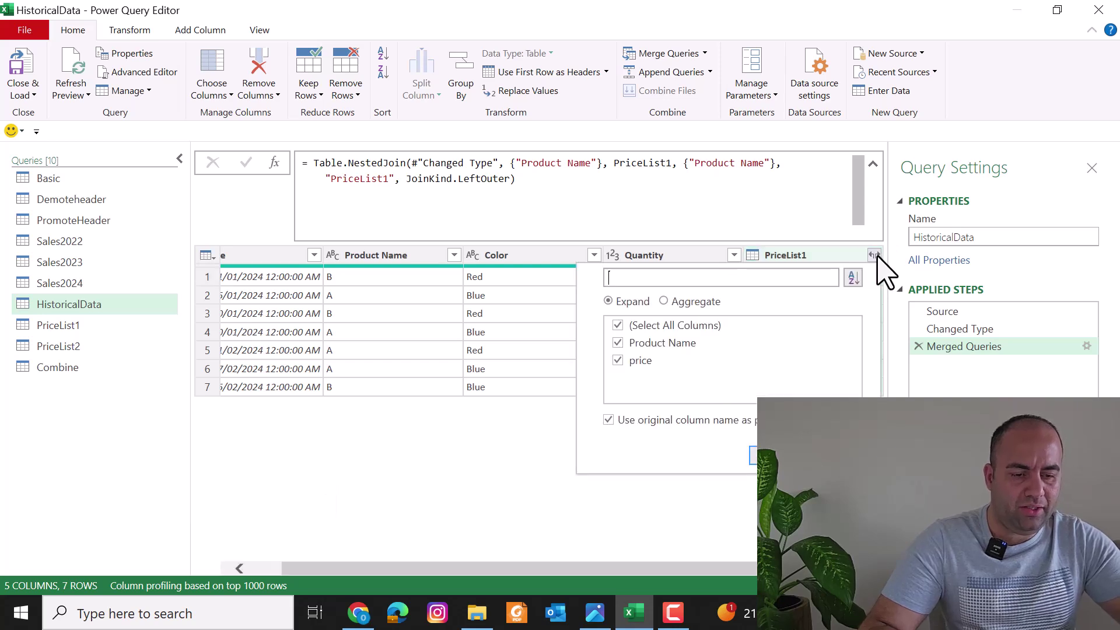
pyautogui.click(648, 343)
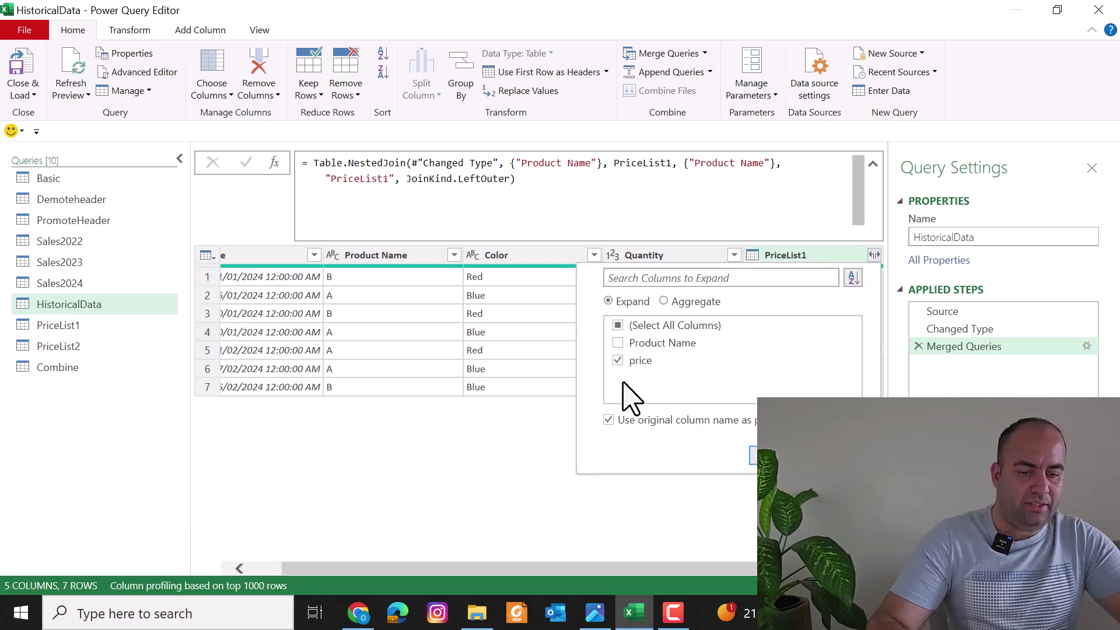
pyautogui.click(608, 419)
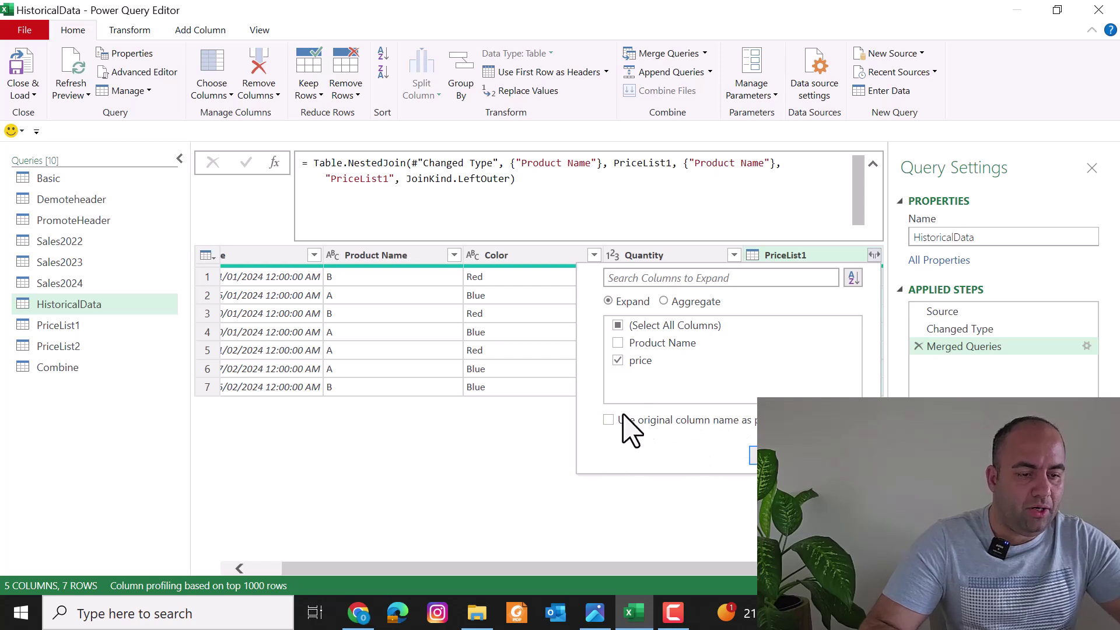
pyautogui.click(778, 455)
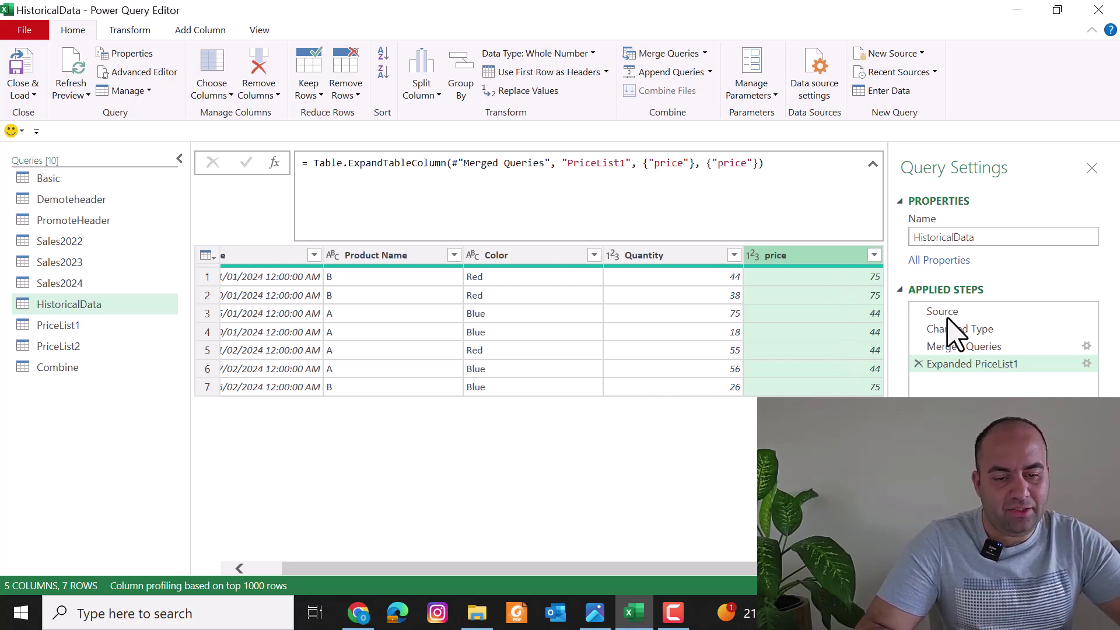
pyautogui.click(918, 364)
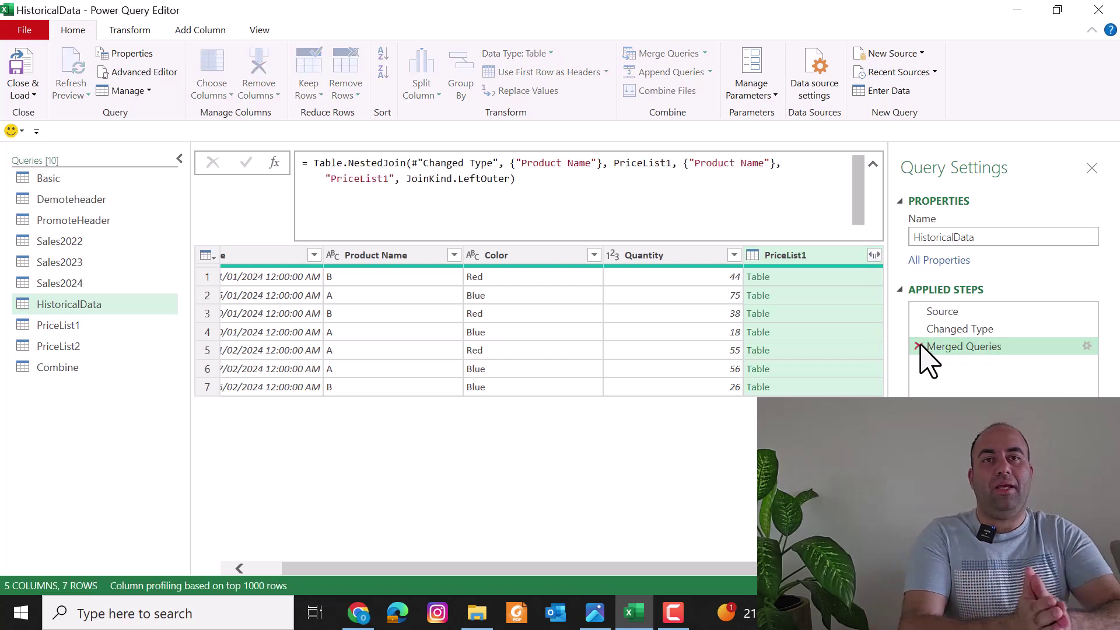
pyautogui.click(918, 346)
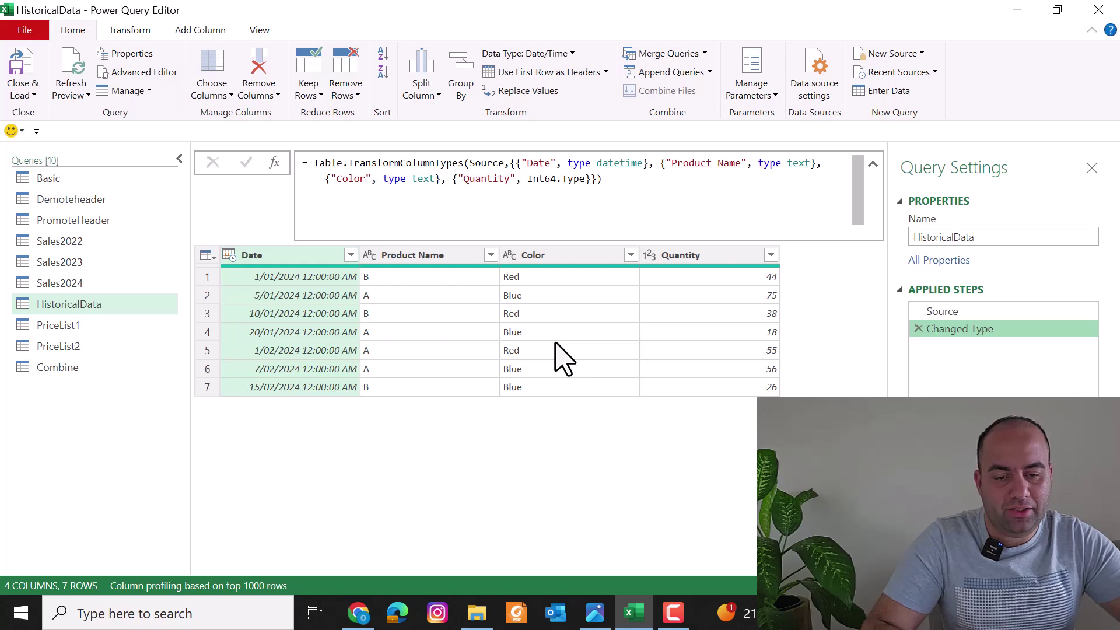
# Check PriceList2's prices, then start merging PriceList2 into HistoricalData
pyautogui.click(53, 346)
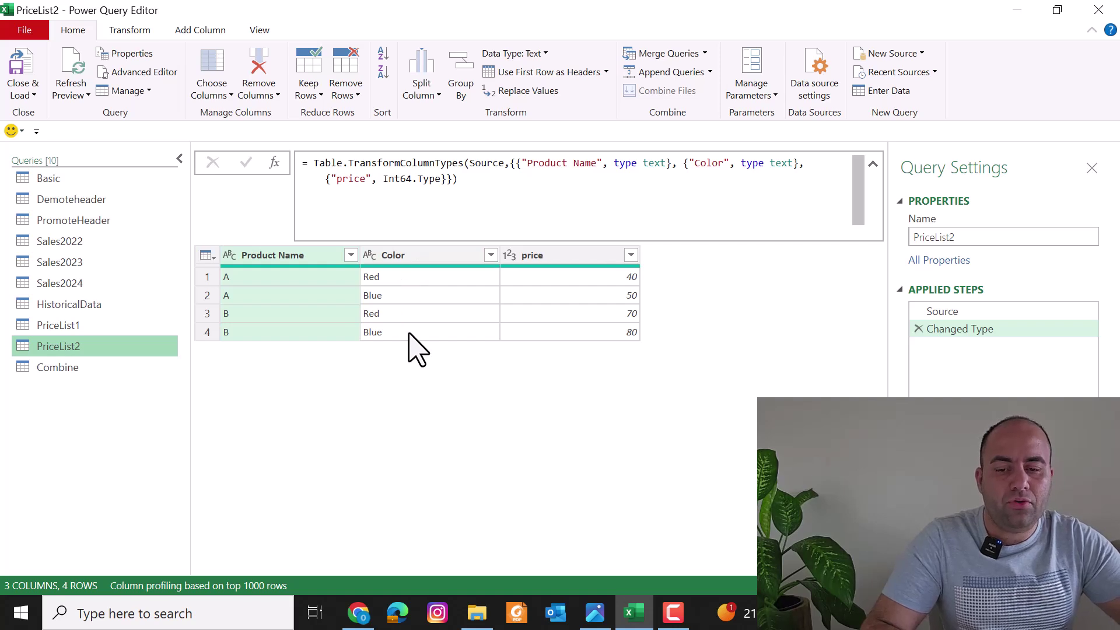
pyautogui.click(82, 305)
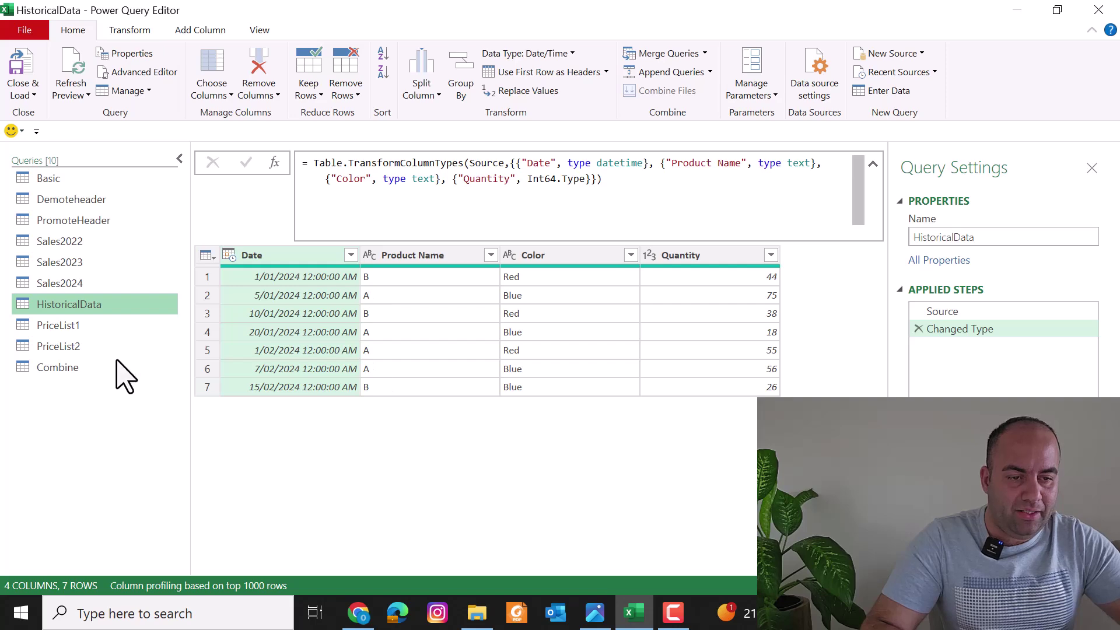
pyautogui.click(666, 53)
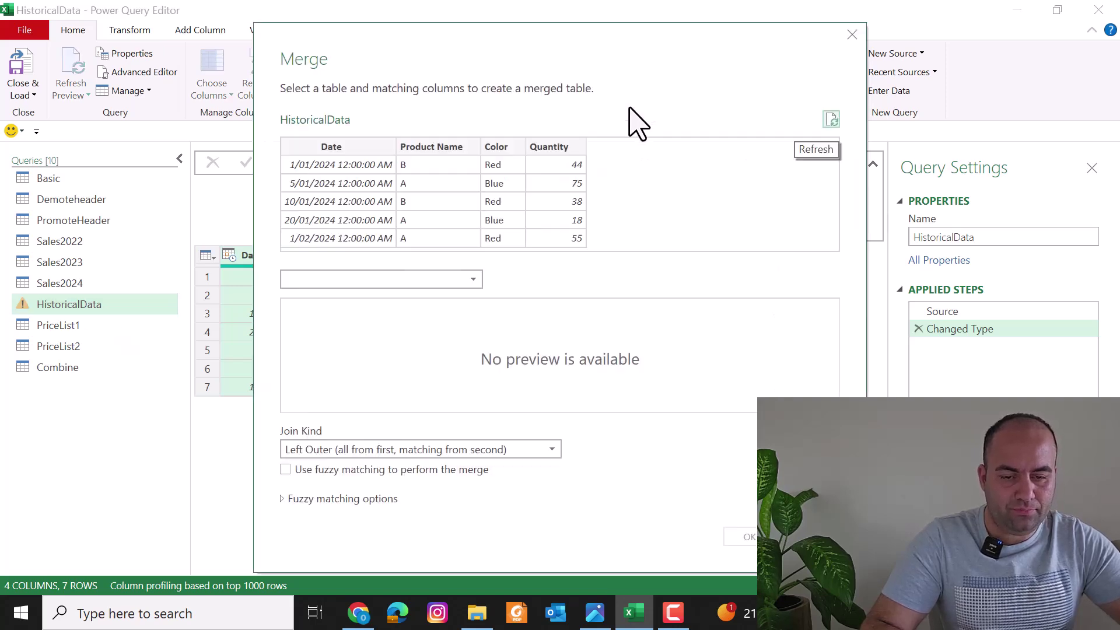
pyautogui.click(430, 281)
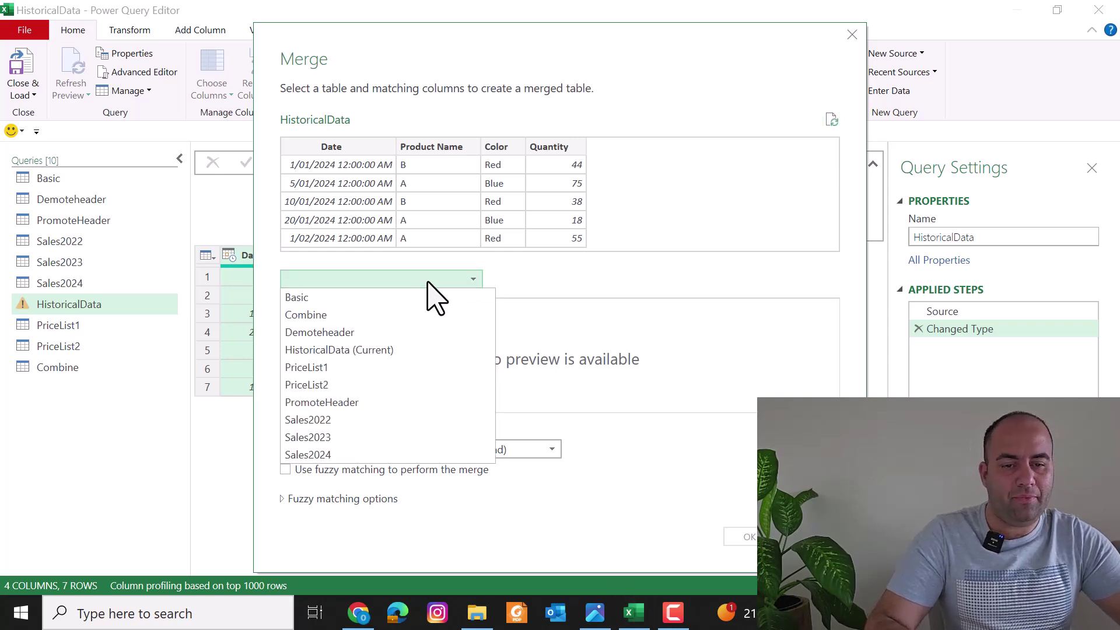
pyautogui.click(321, 382)
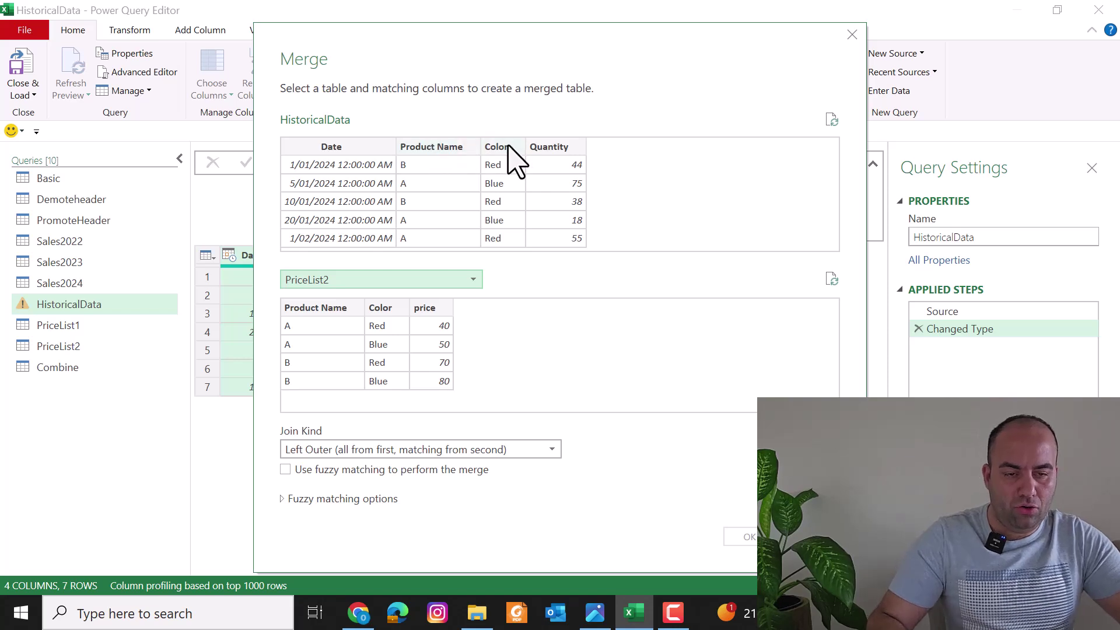
# Match on Product Name then Color in both tables, showing column order matters for 7 of 7 matches
pyautogui.click(433, 150)
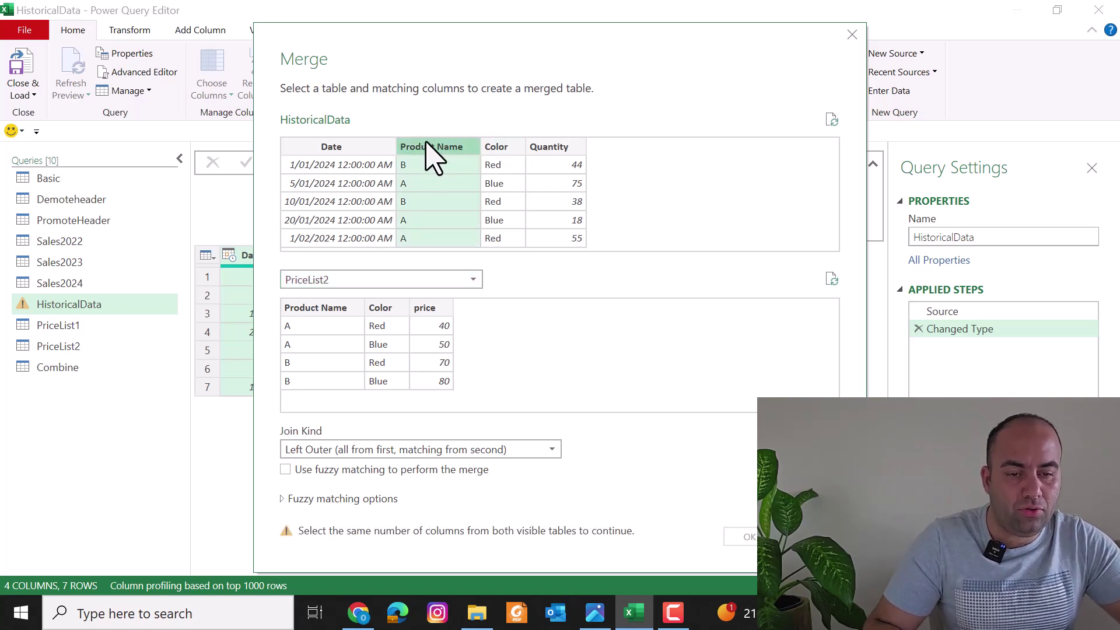
pyautogui.keyDown('ctrl'); pyautogui.click(504, 147); pyautogui.keyUp('ctrl')
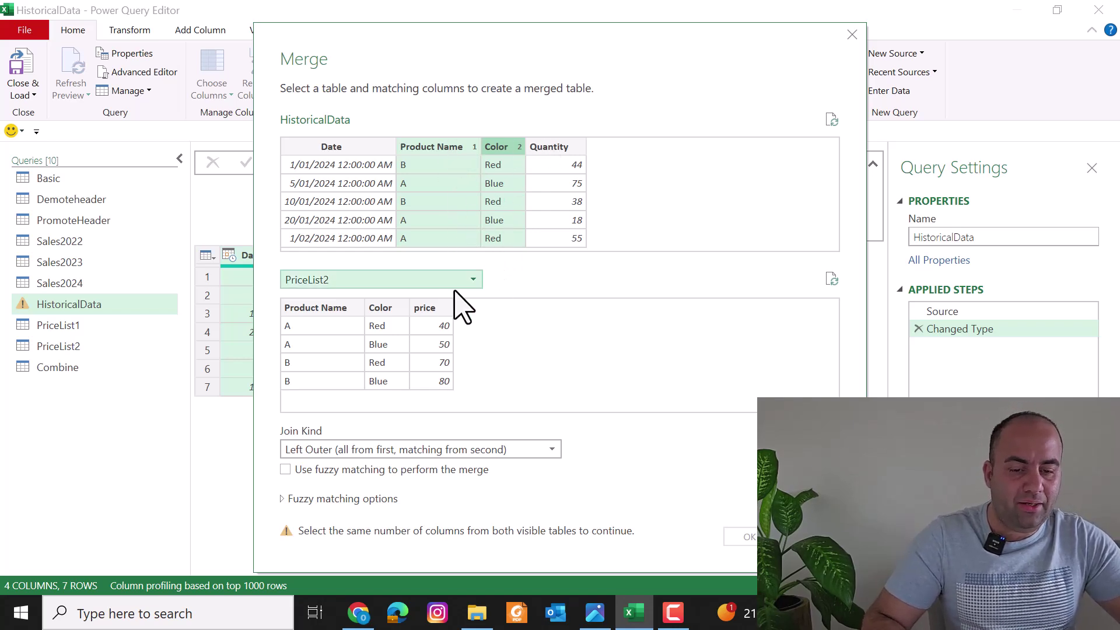
pyautogui.click(309, 309)
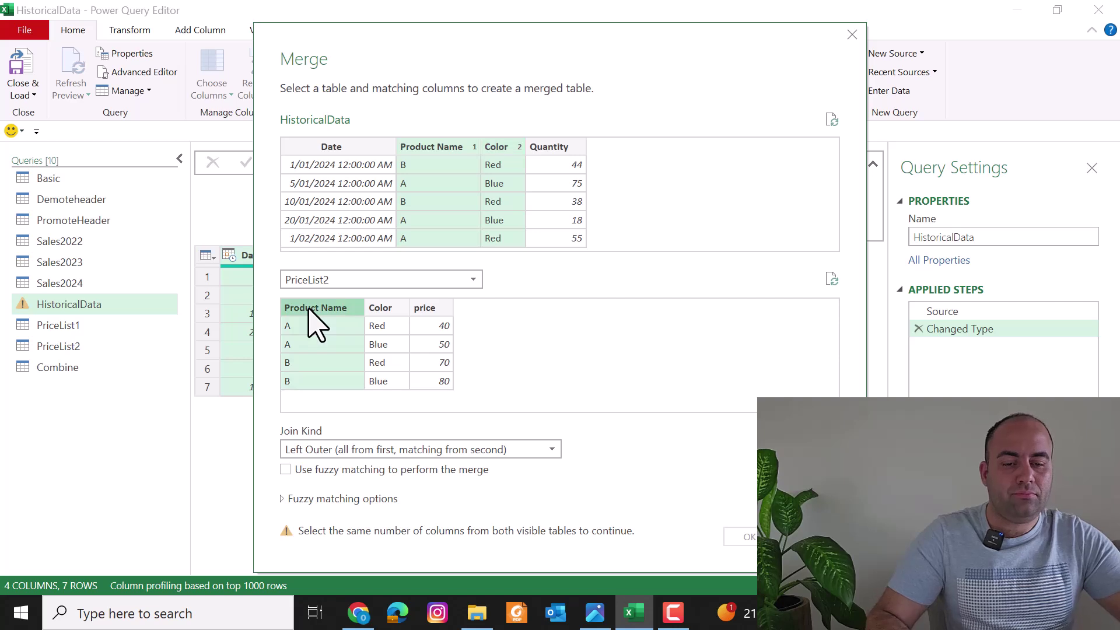
pyautogui.keyDown('ctrl'); pyautogui.click(389, 309); pyautogui.keyUp('ctrl')
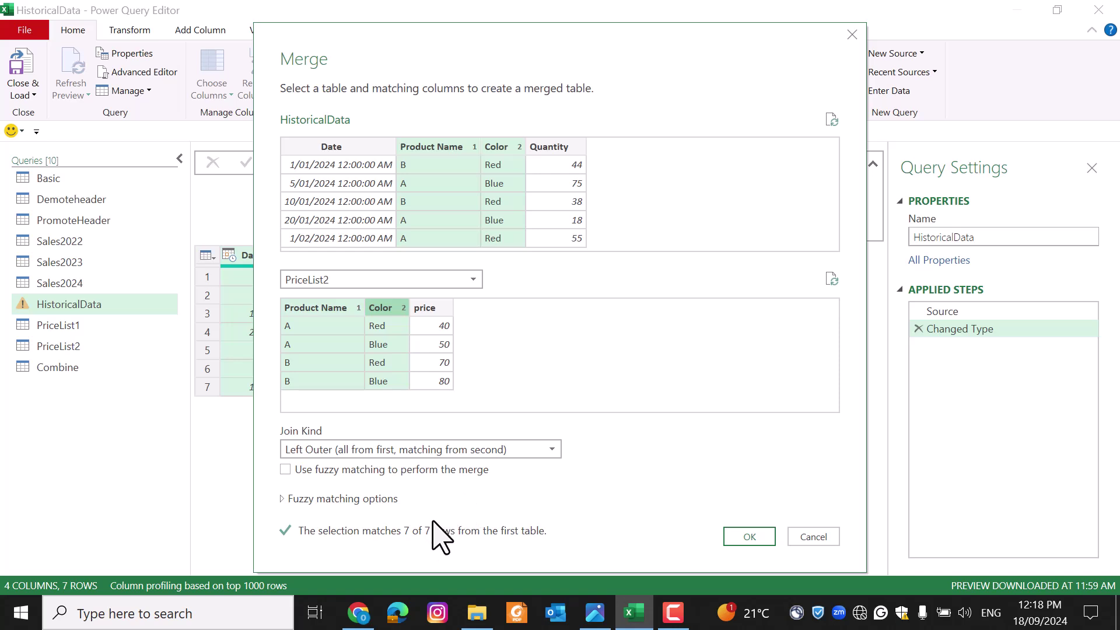
pyautogui.click(424, 308)
pyautogui.click(391, 308)
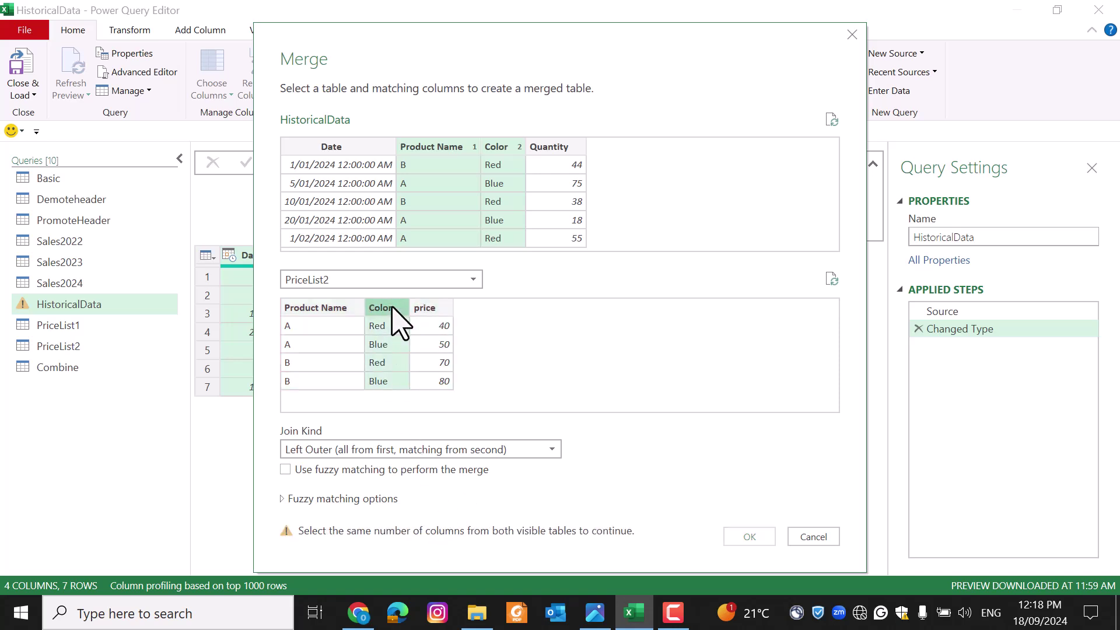
pyautogui.keyDown('ctrl'); pyautogui.click(319, 309); pyautogui.keyUp('ctrl')
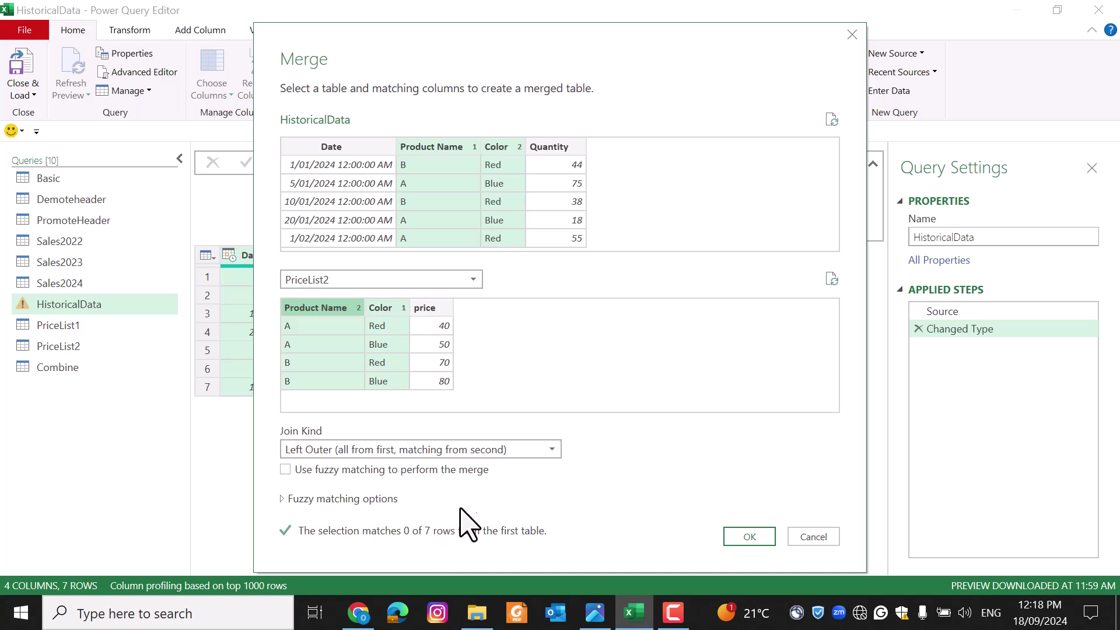
pyautogui.click(436, 308)
pyautogui.click(318, 308)
pyautogui.keyDown('ctrl'); pyautogui.click(379, 308); pyautogui.keyUp('ctrl')
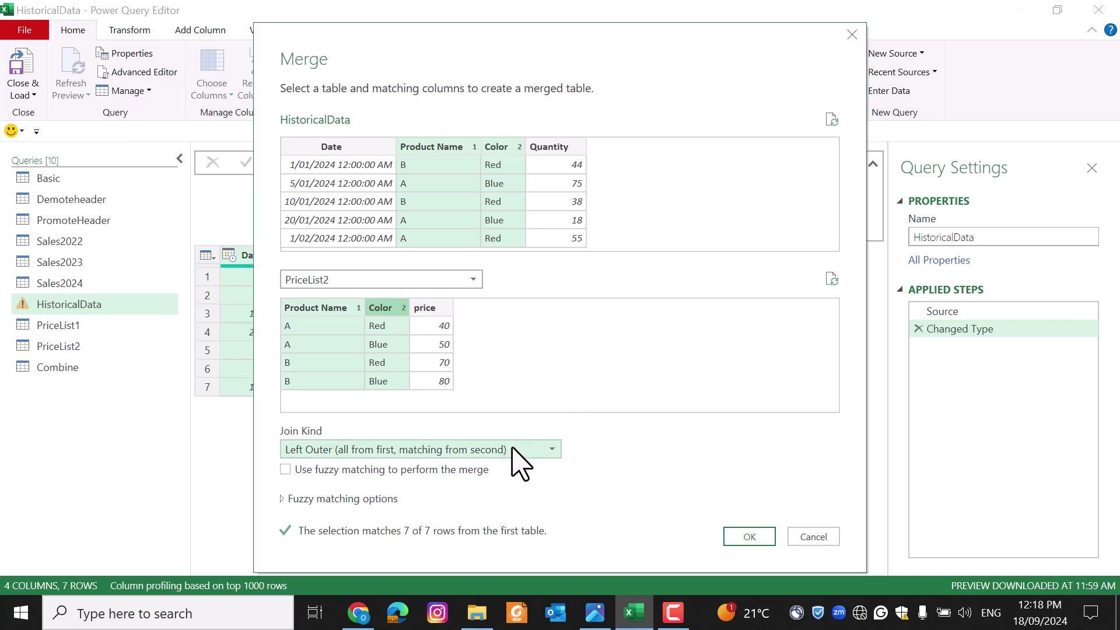
# Keep Left Outer as the join kind and confirm the merge
pyautogui.click(306, 500)
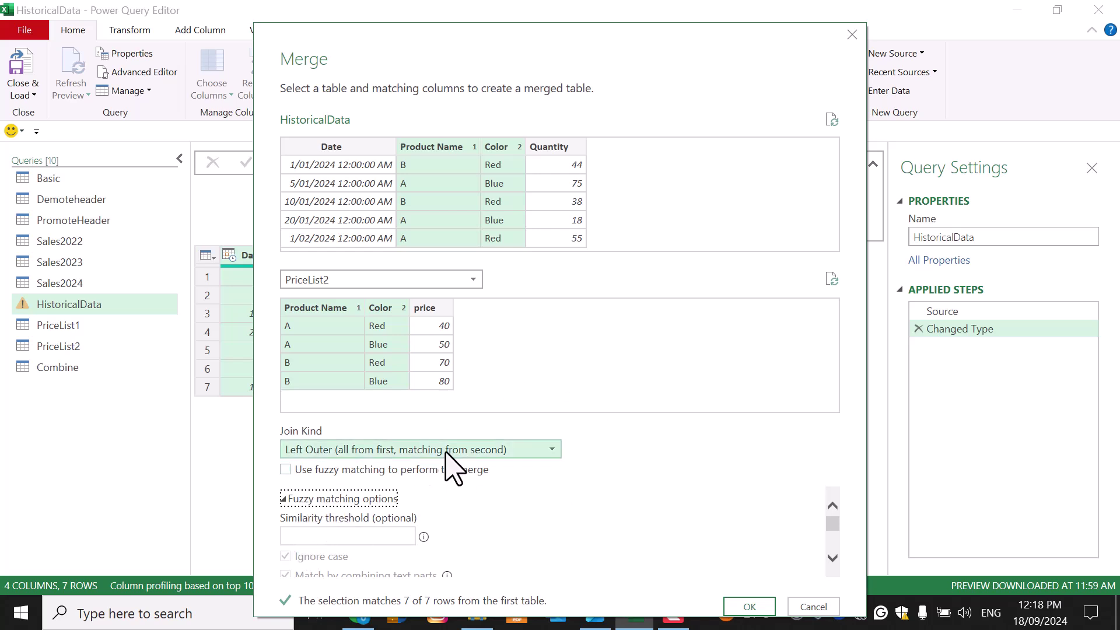
pyautogui.click(461, 450)
pyautogui.click(691, 444)
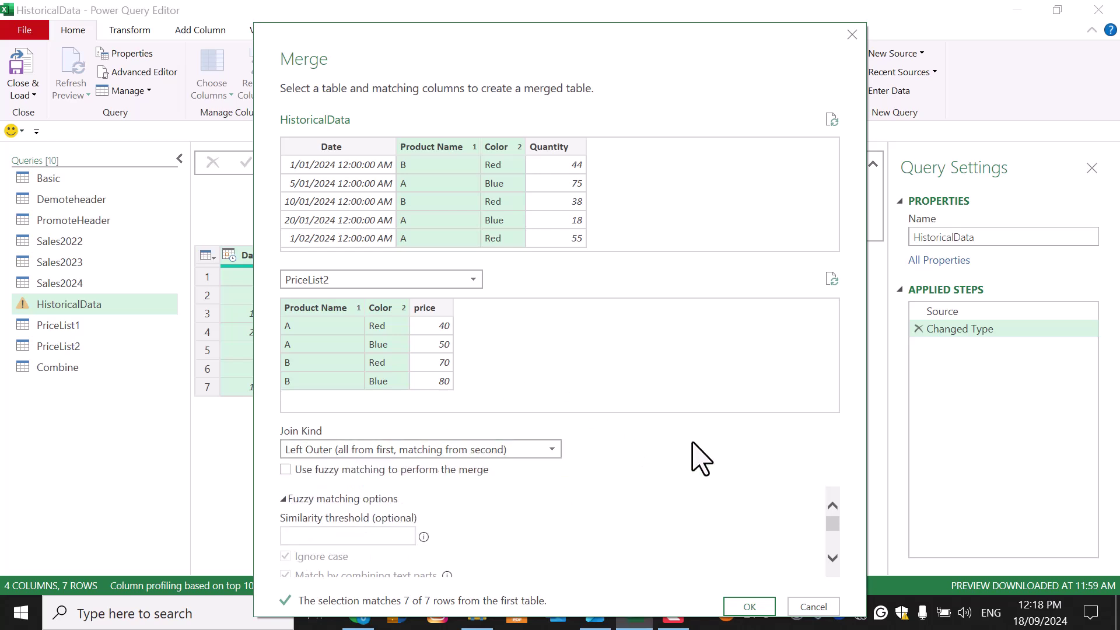
pyautogui.click(758, 603)
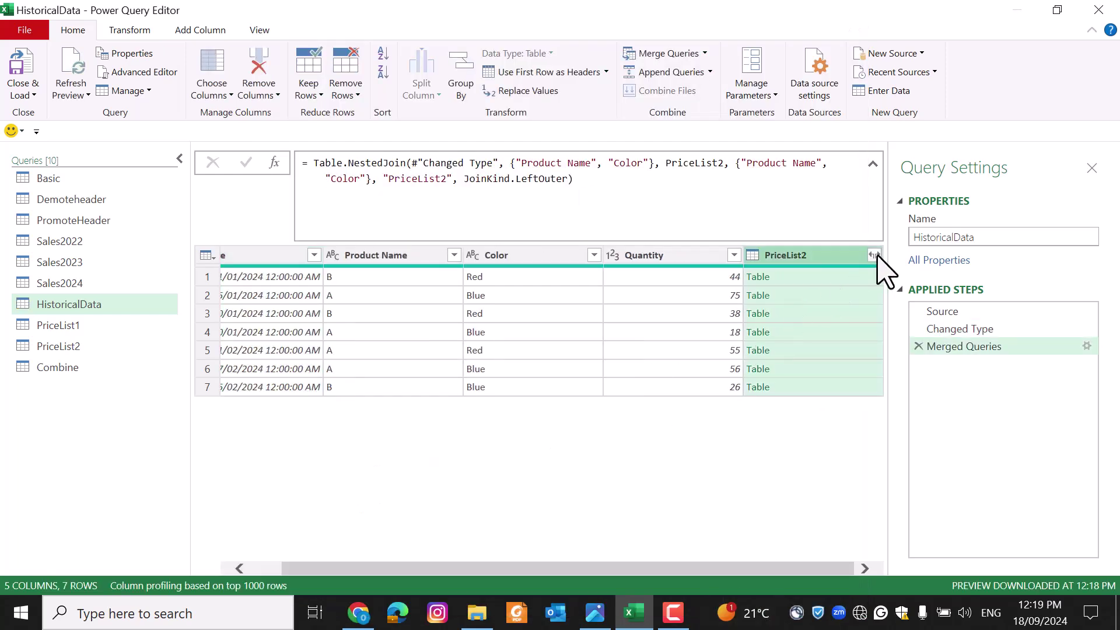
# Expand the PriceList2 column to only its price field, then view PriceList1 and Sales2022
pyautogui.click(873, 255)
pyautogui.click(654, 325)
pyautogui.click(632, 379)
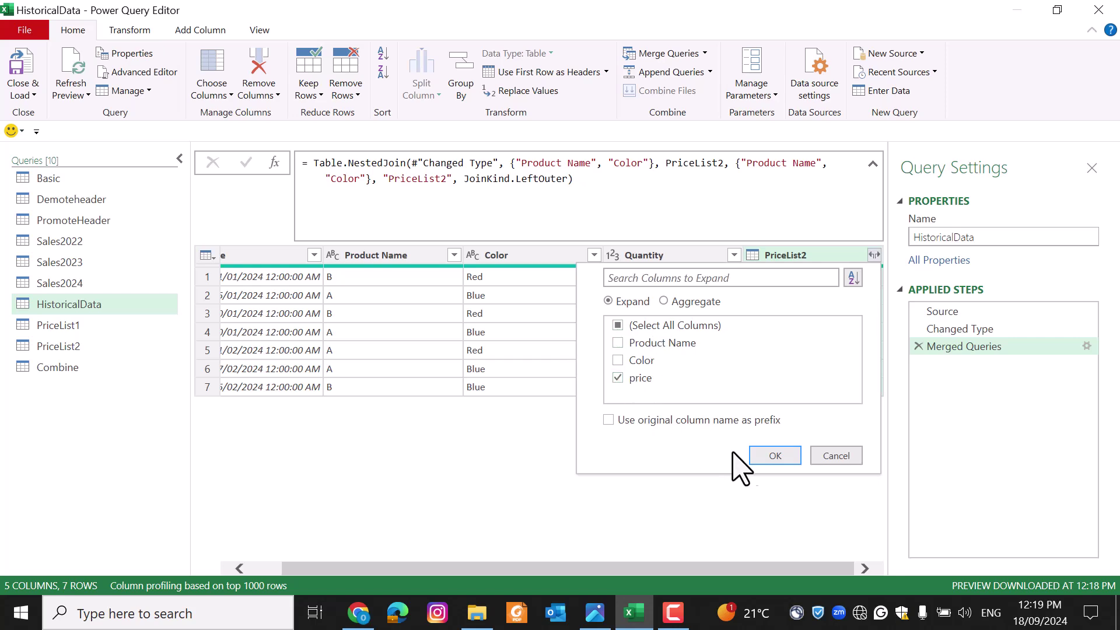
pyautogui.click(769, 458)
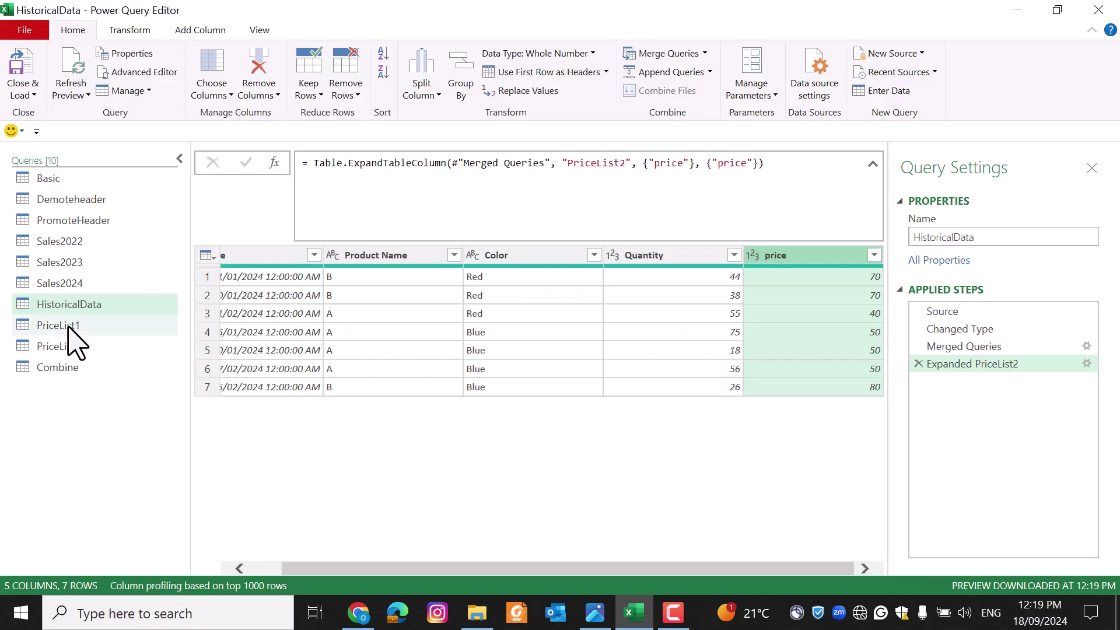
pyautogui.click(68, 327)
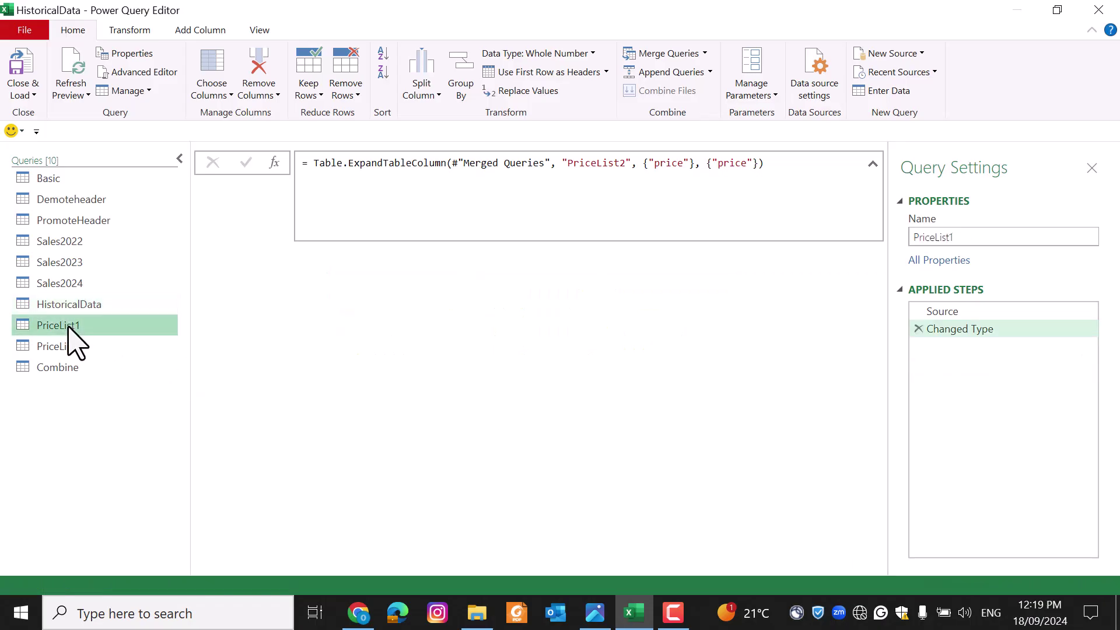
pyautogui.click(82, 242)
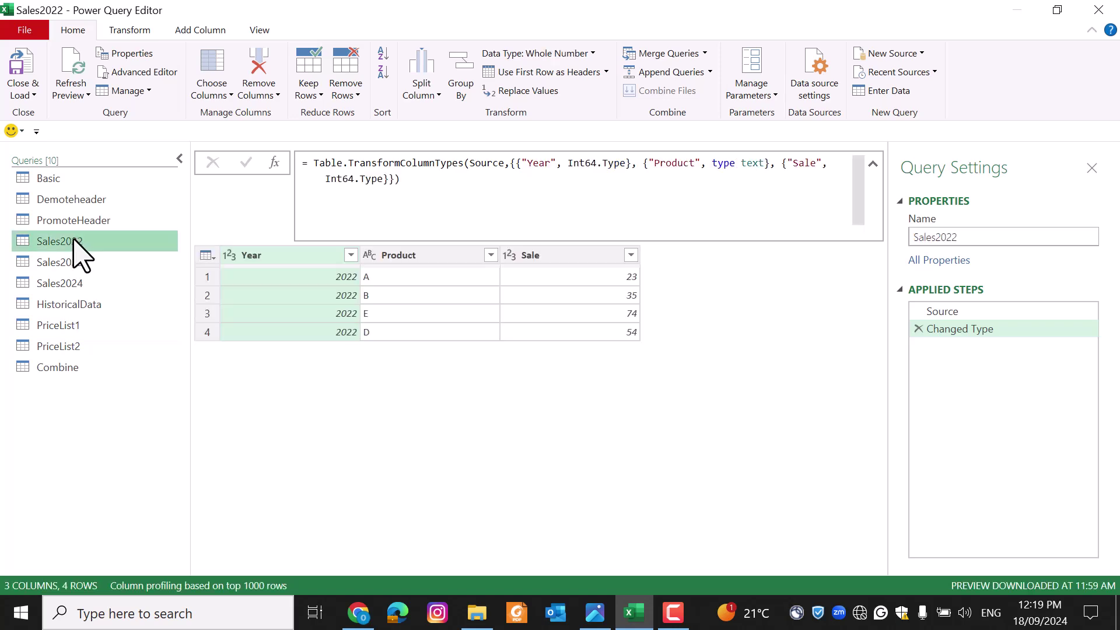
# View the Sales2023 and Sales2024 queries and bring up the Append Queries choices
pyautogui.click(67, 270)
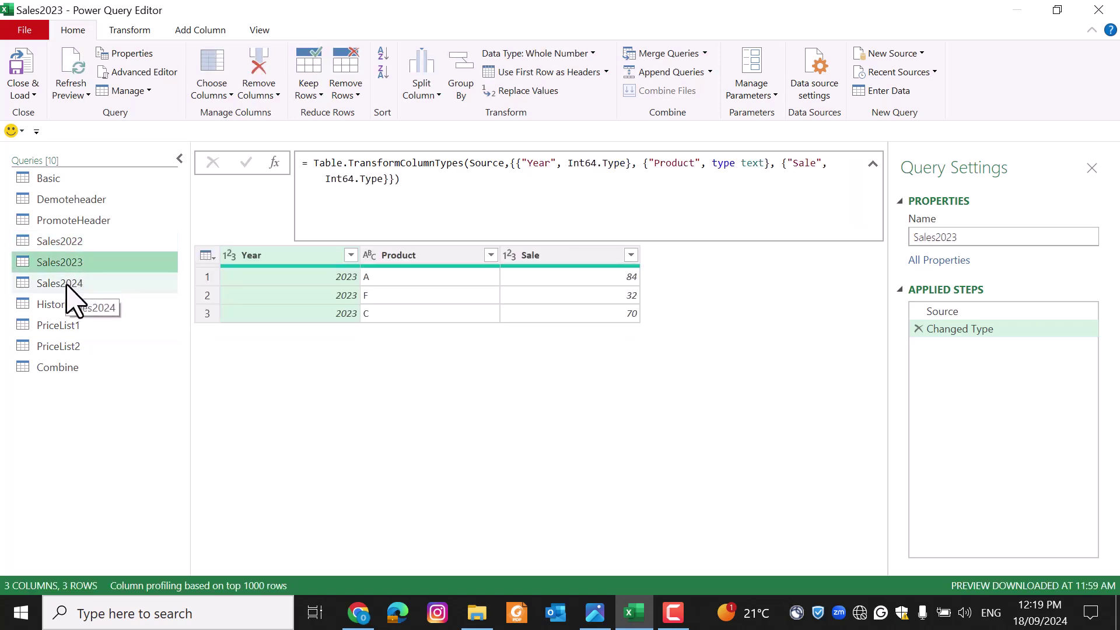
pyautogui.click(68, 284)
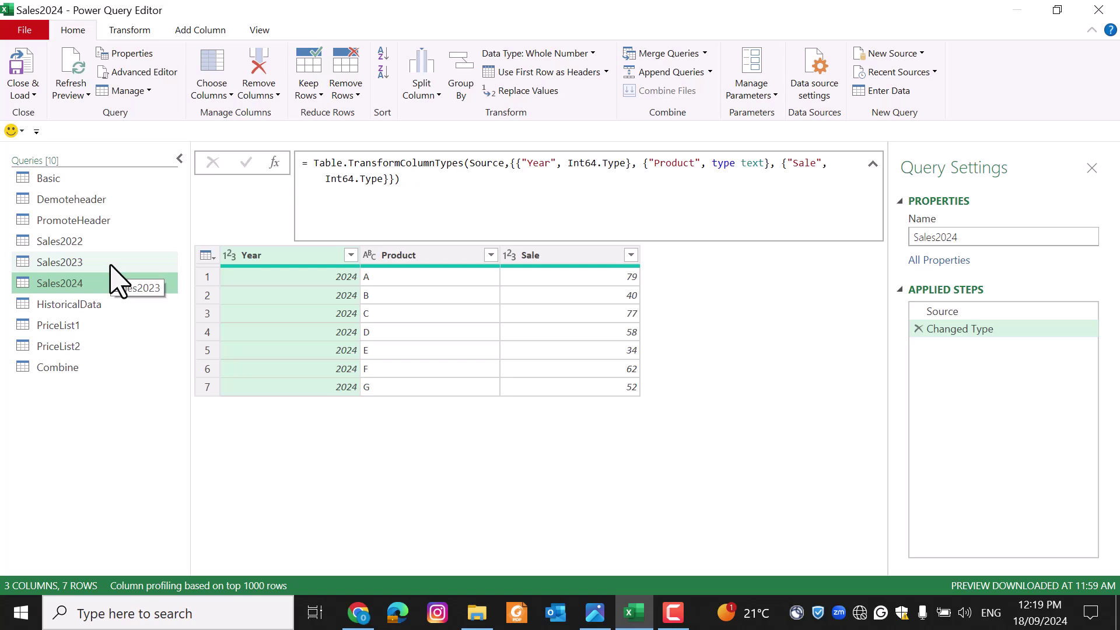
pyautogui.click(710, 72)
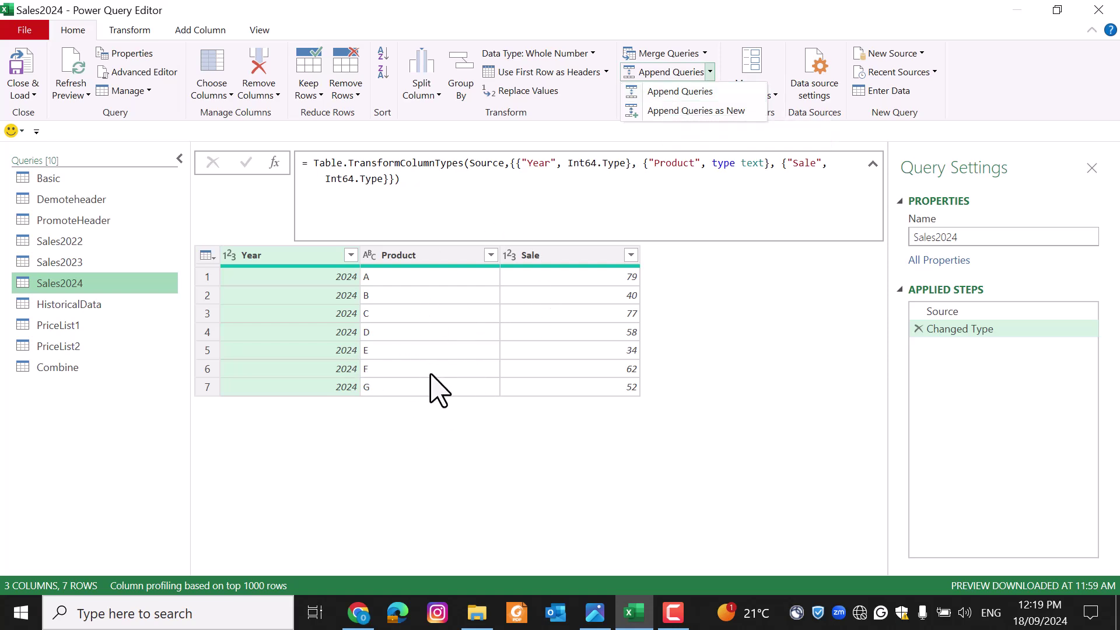
# Append Sales2022, Sales2023 and Sales2024 as a new query, removing the duplicate Sales2024 entry
pyautogui.click(691, 111)
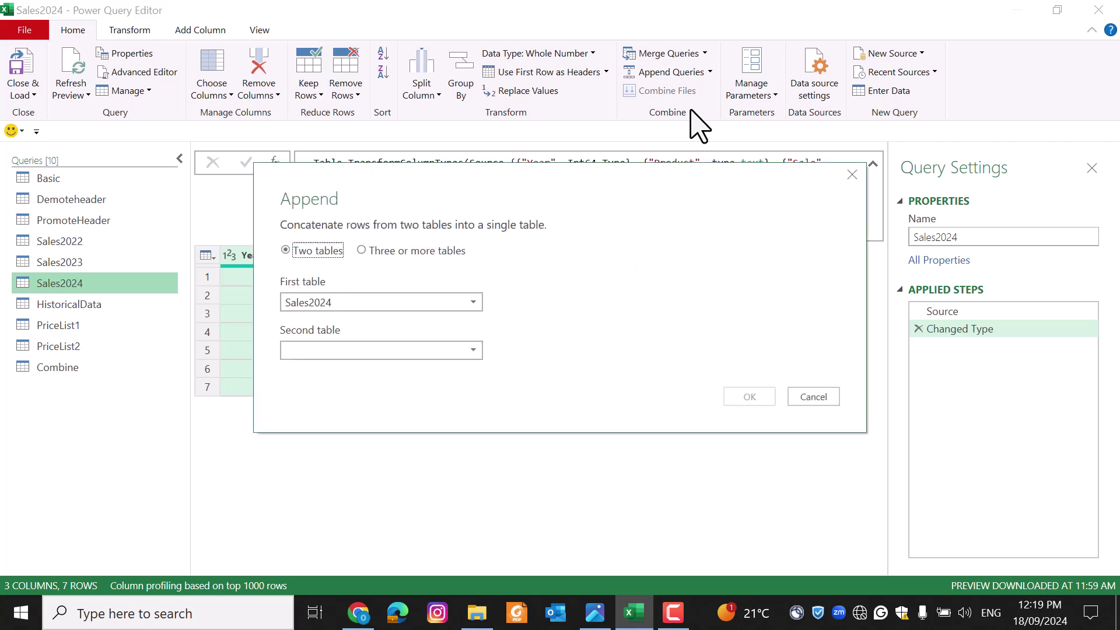
pyautogui.click(418, 250)
pyautogui.click(312, 361)
pyautogui.keyDown('ctrl'); pyautogui.click(314, 378); pyautogui.keyUp('ctrl')
pyautogui.keyDown('ctrl'); pyautogui.click(315, 396); pyautogui.keyUp('ctrl')
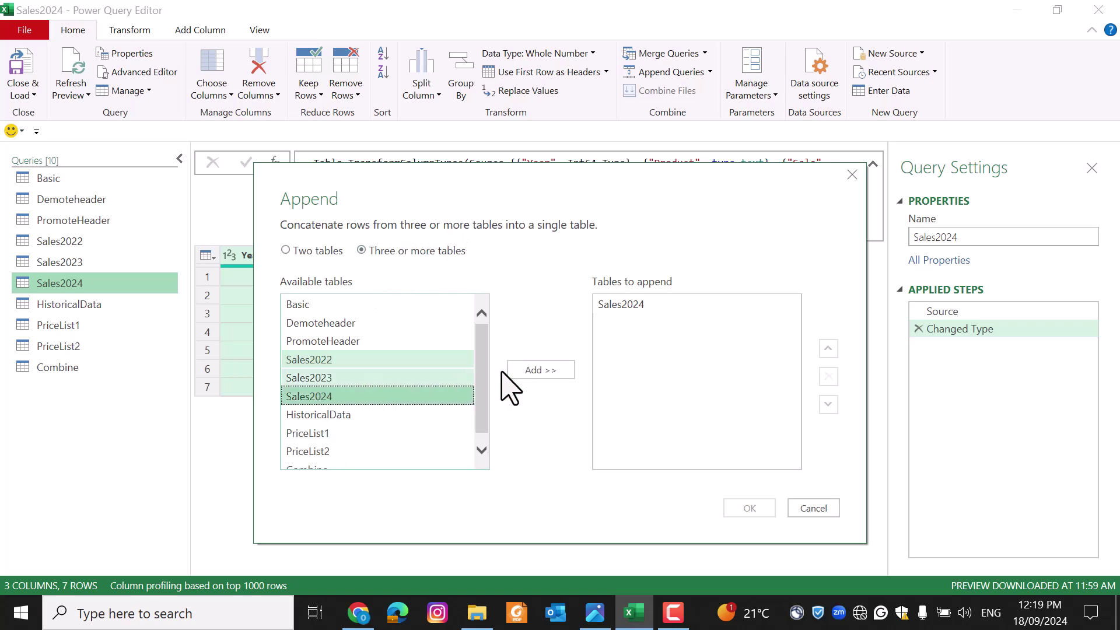
pyautogui.click(560, 370)
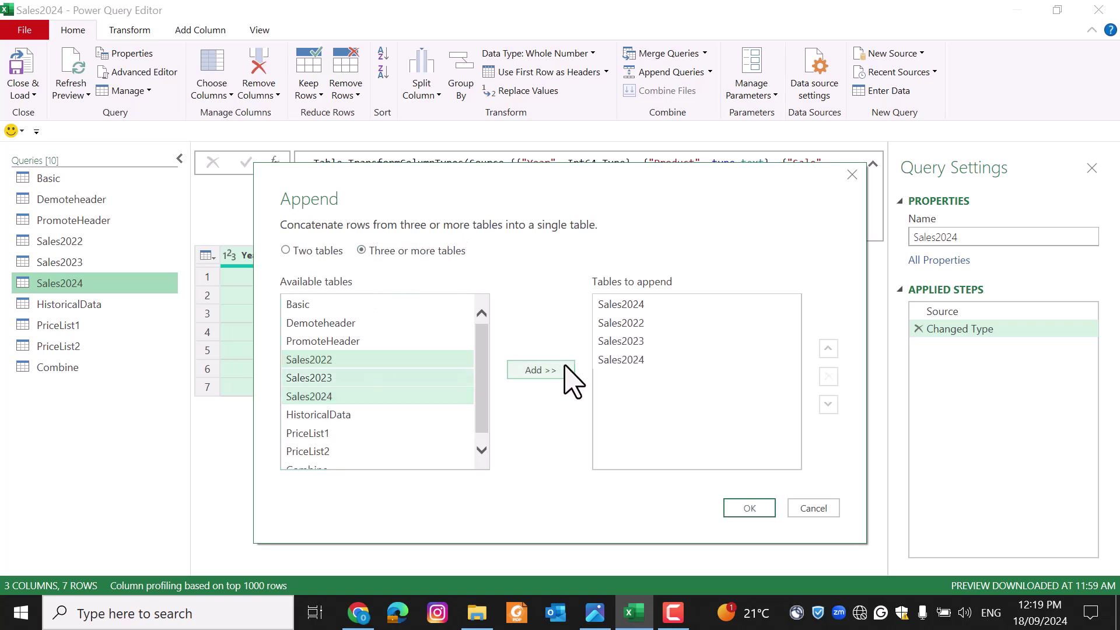
pyautogui.click(642, 305)
pyautogui.click(829, 377)
pyautogui.click(755, 511)
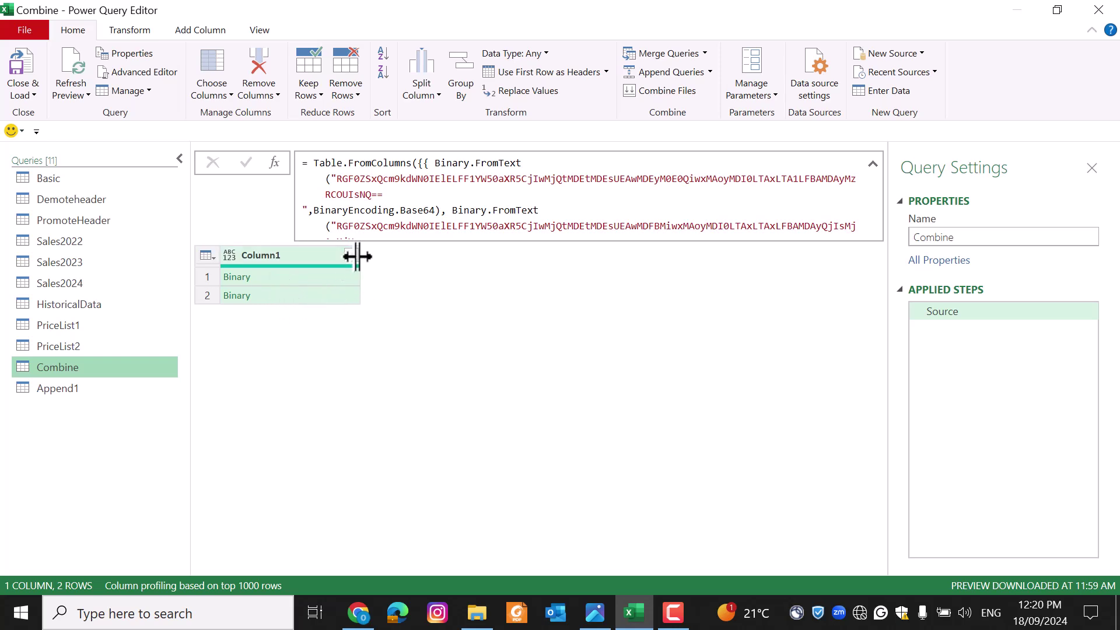
# Combine the Combine query's binary files using First file and Comma delimiter
pyautogui.click(668, 92)
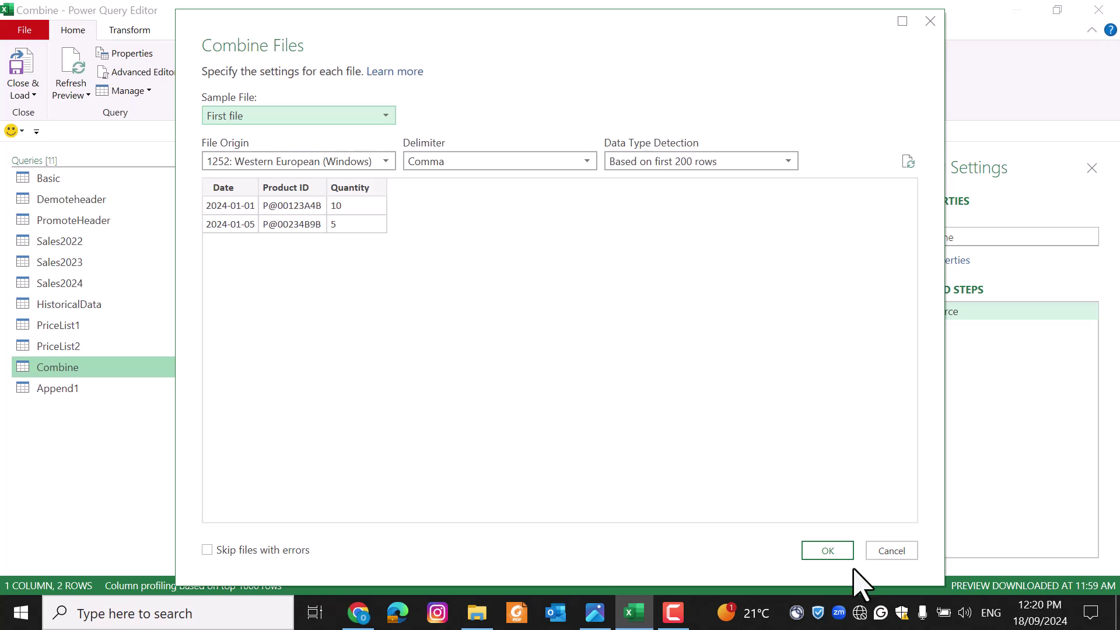
pyautogui.click(827, 551)
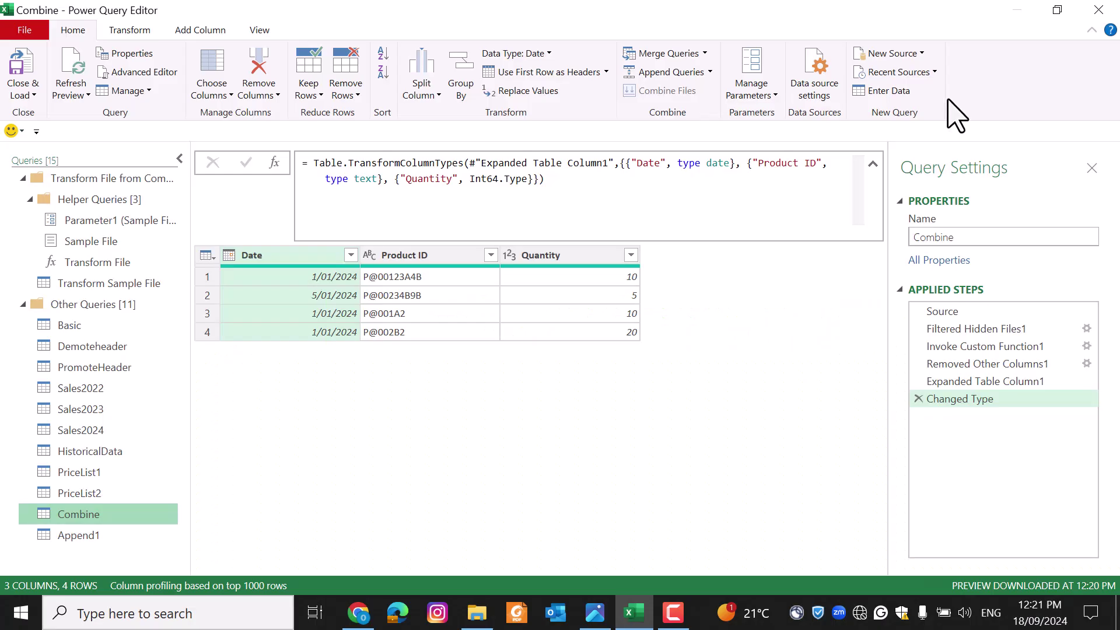
# Glance at New Source and Recent Sources, then open Enter Data for a blank table
pyautogui.click(922, 54)
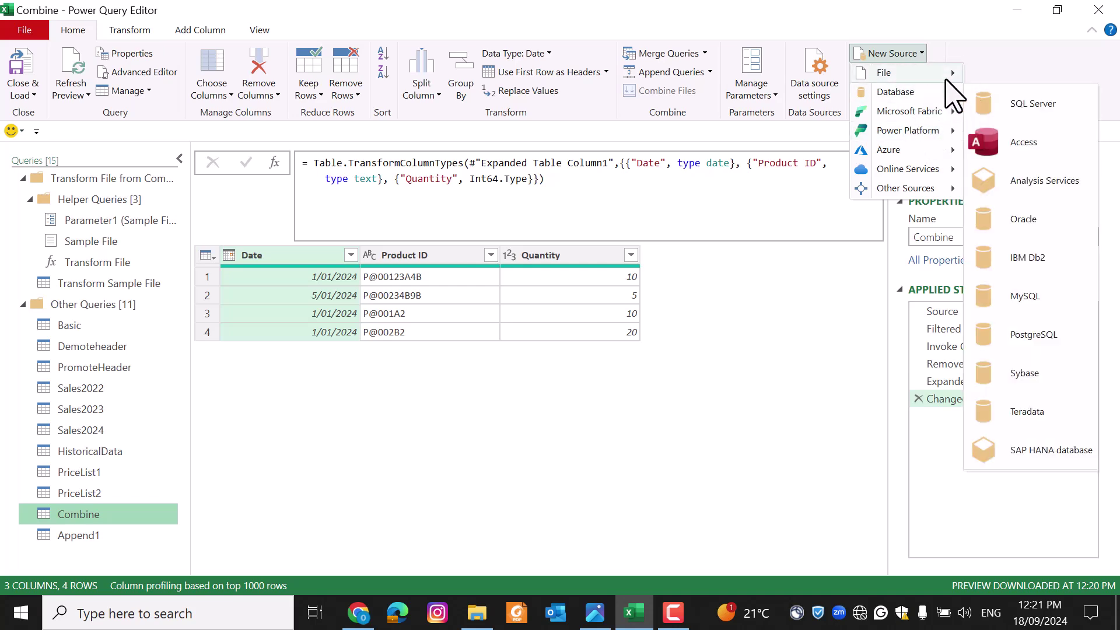
pyautogui.click(995, 77)
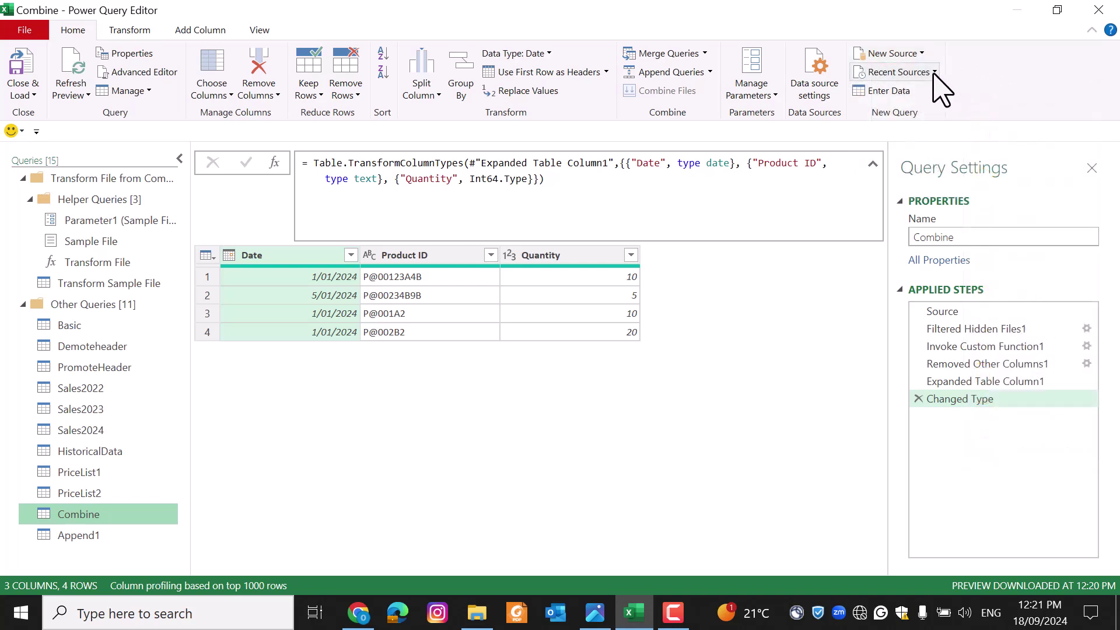
pyautogui.click(933, 74)
pyautogui.click(979, 74)
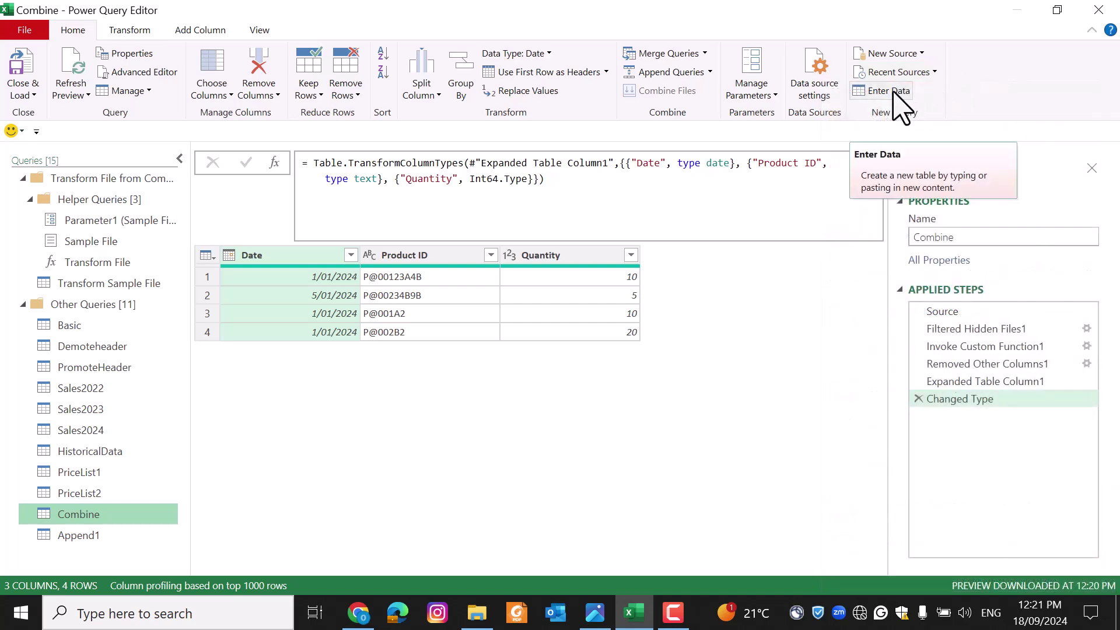
pyautogui.click(888, 91)
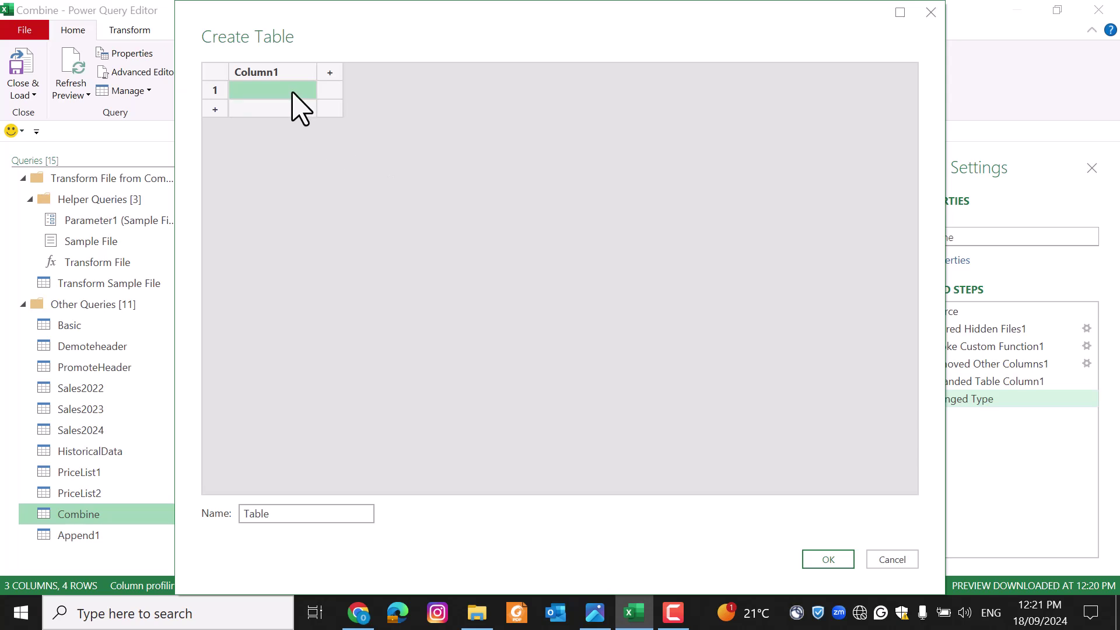
pyautogui.click(290, 74)
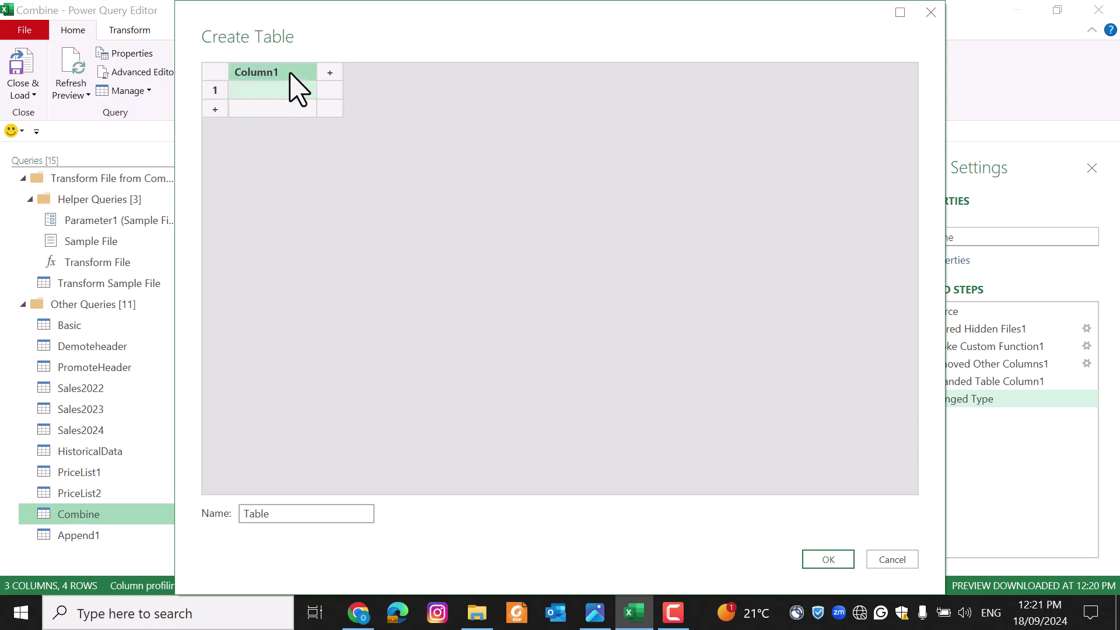
# Name the columns date and product, enter a and b under product, and create Table
pyautogui.write('date')
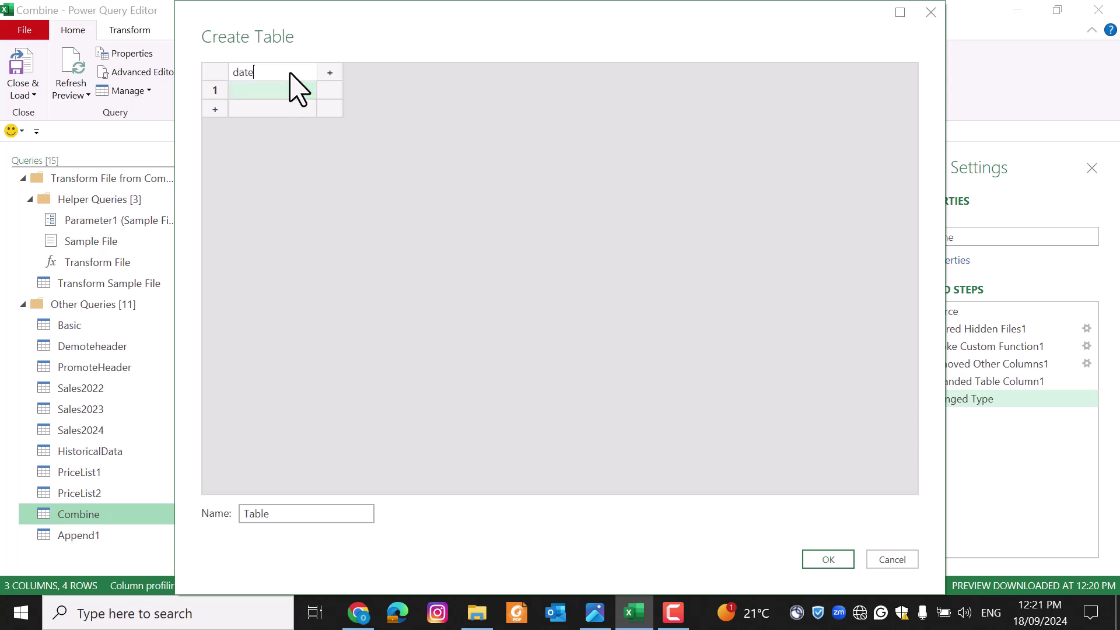
pyautogui.press('Tab')
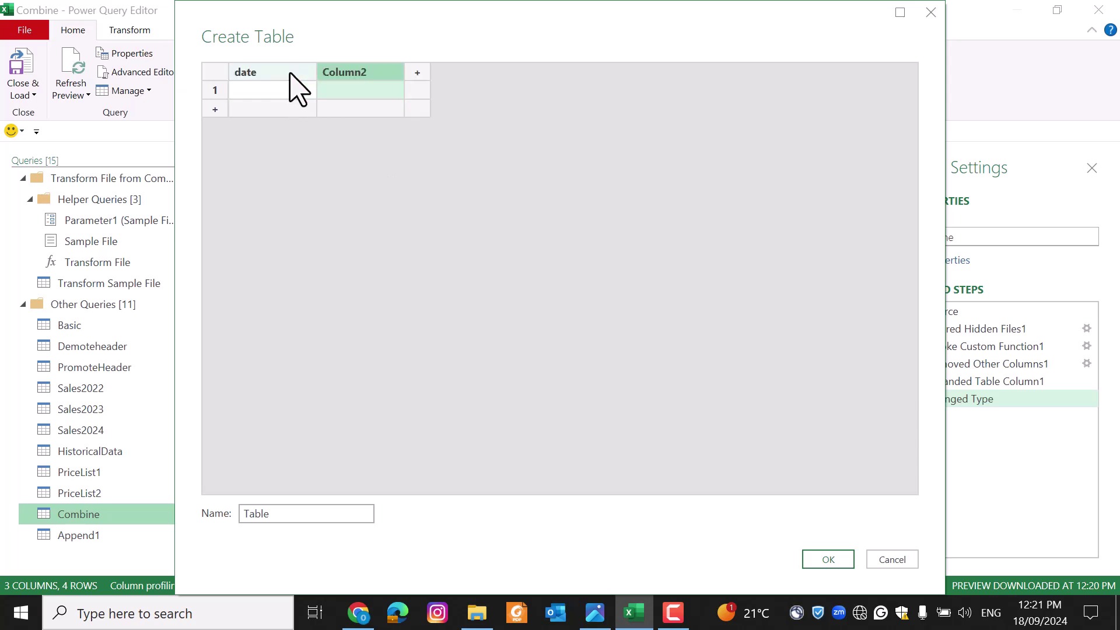
pyautogui.doubleClick(336, 72)
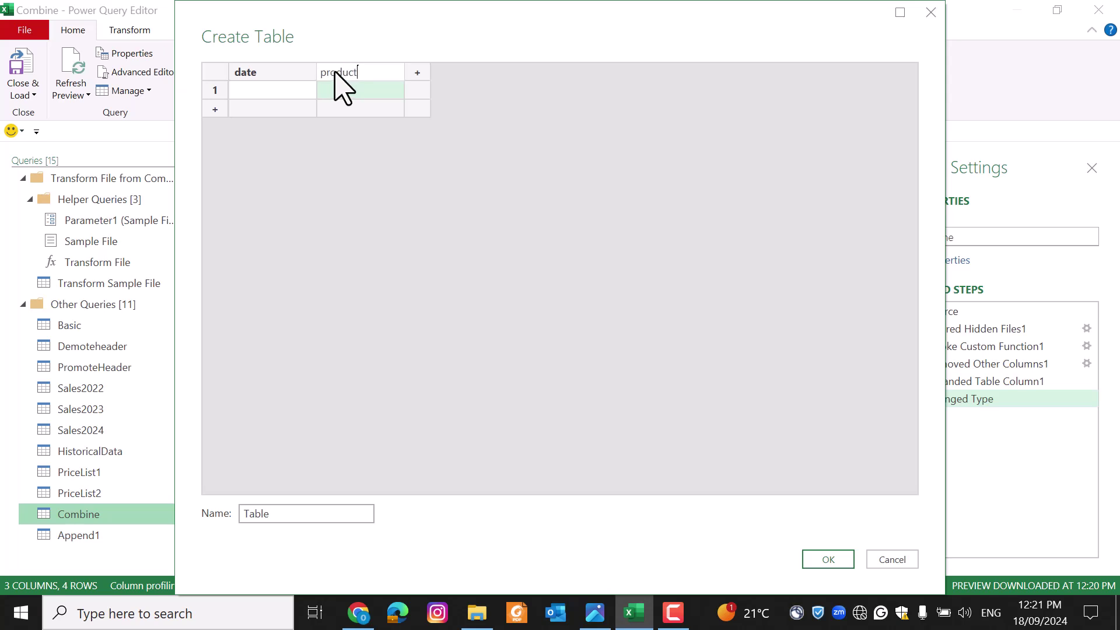
pyautogui.press('Return')
pyautogui.write('a')
pyautogui.press('Return')
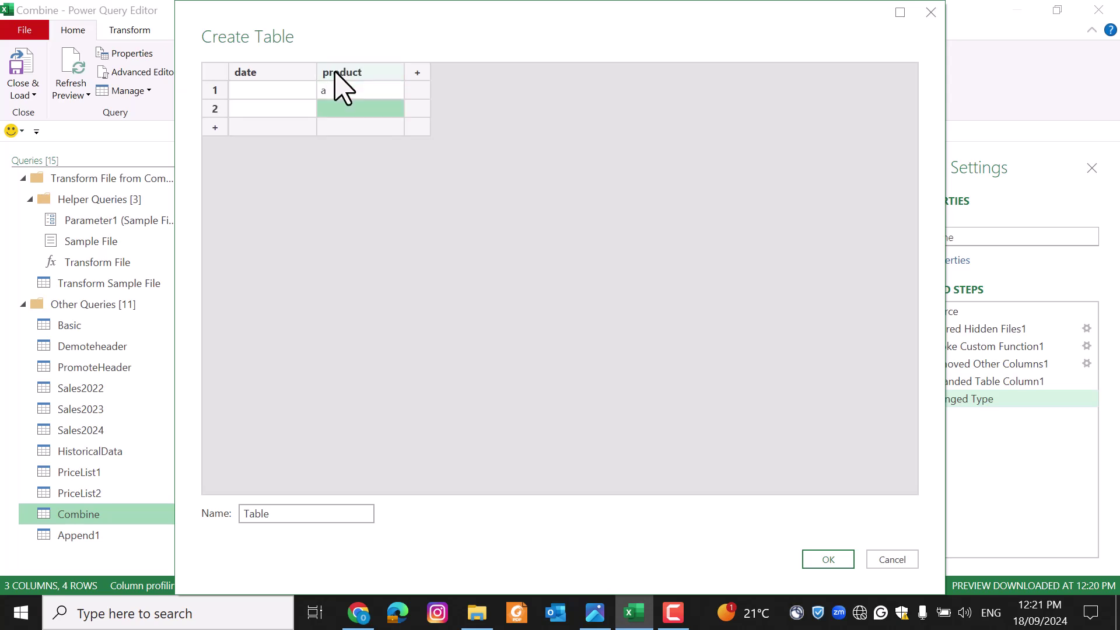
pyautogui.write('v')
pyautogui.press('Return')
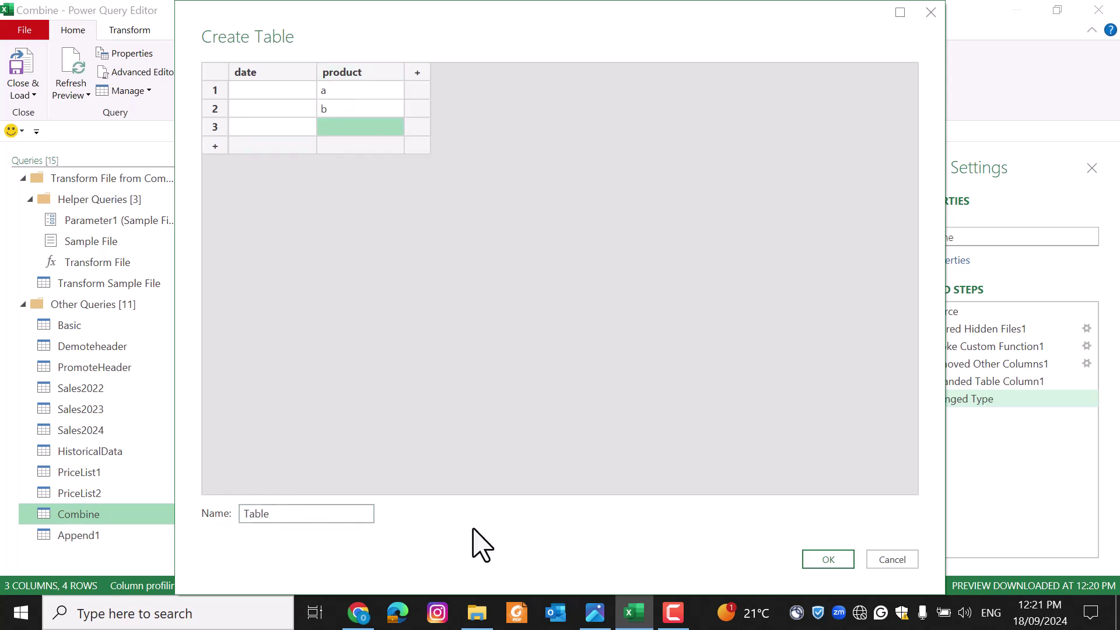
pyautogui.click(829, 559)
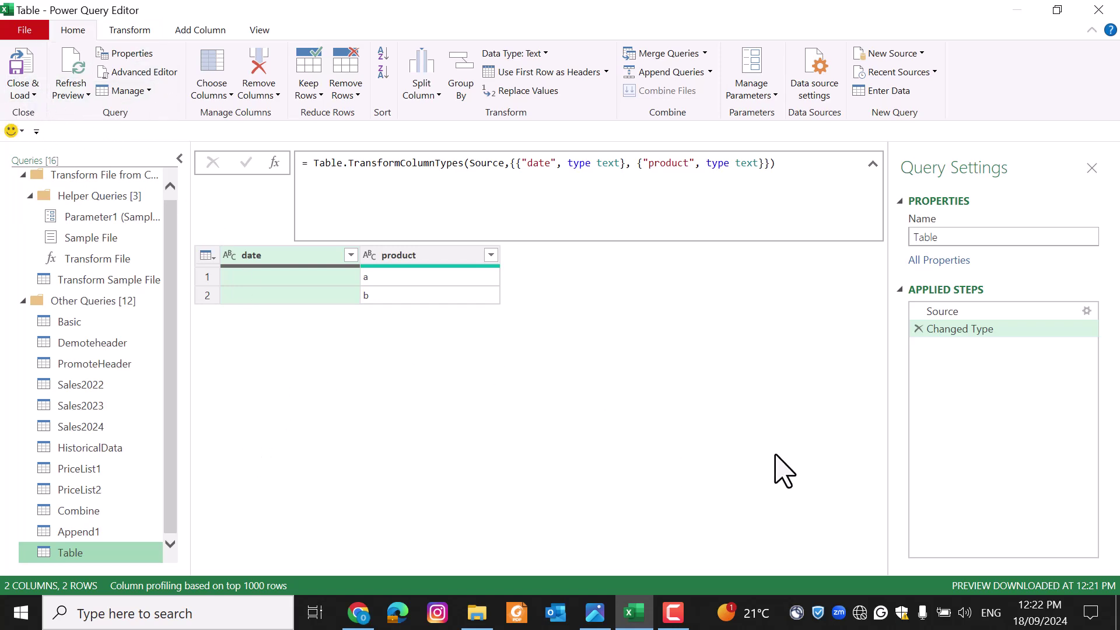
pyautogui.click(33, 93)
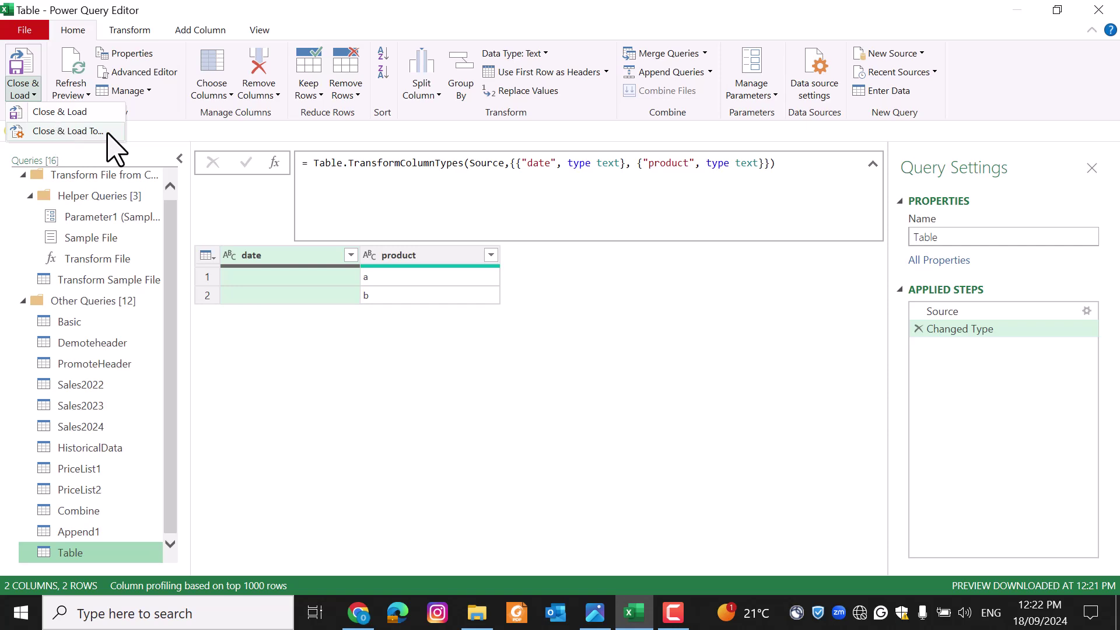
pyautogui.click(433, 376)
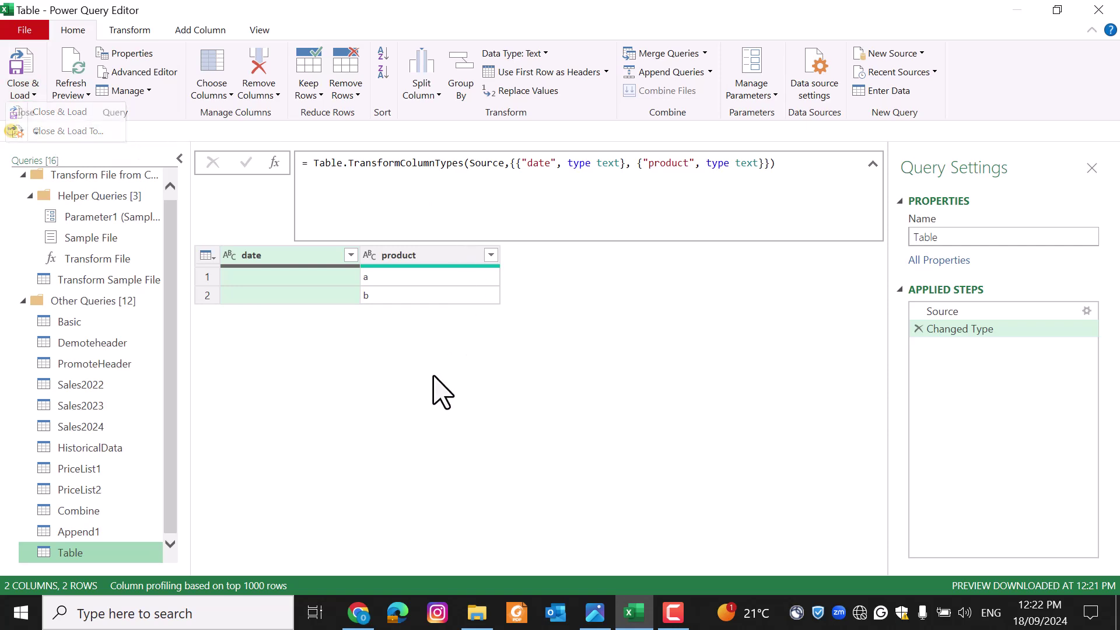
pyautogui.click(80, 92)
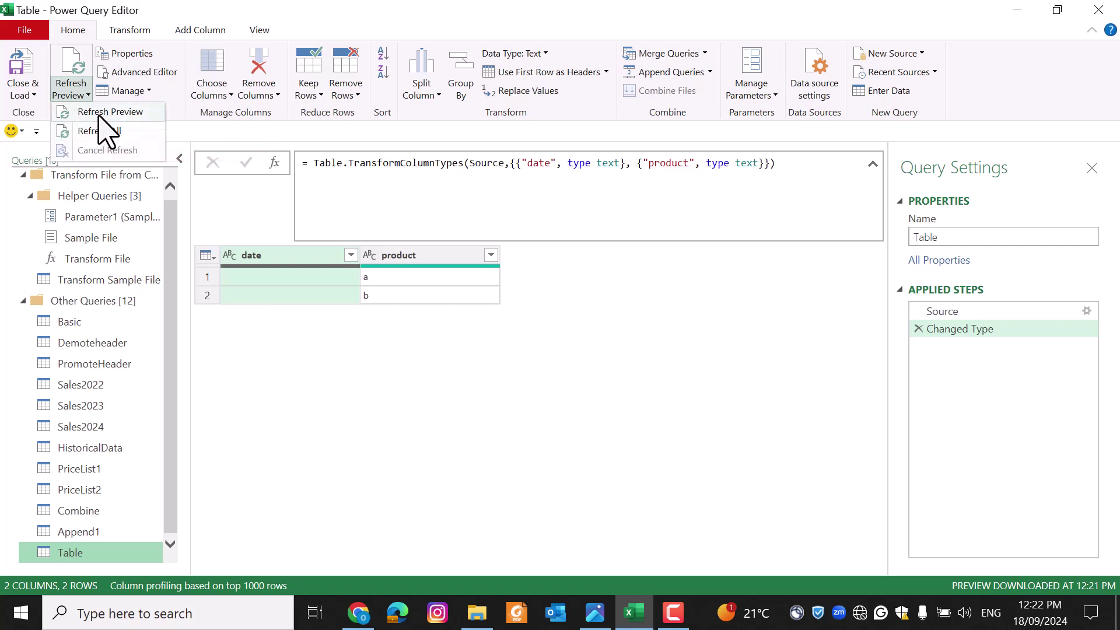
pyautogui.click(275, 466)
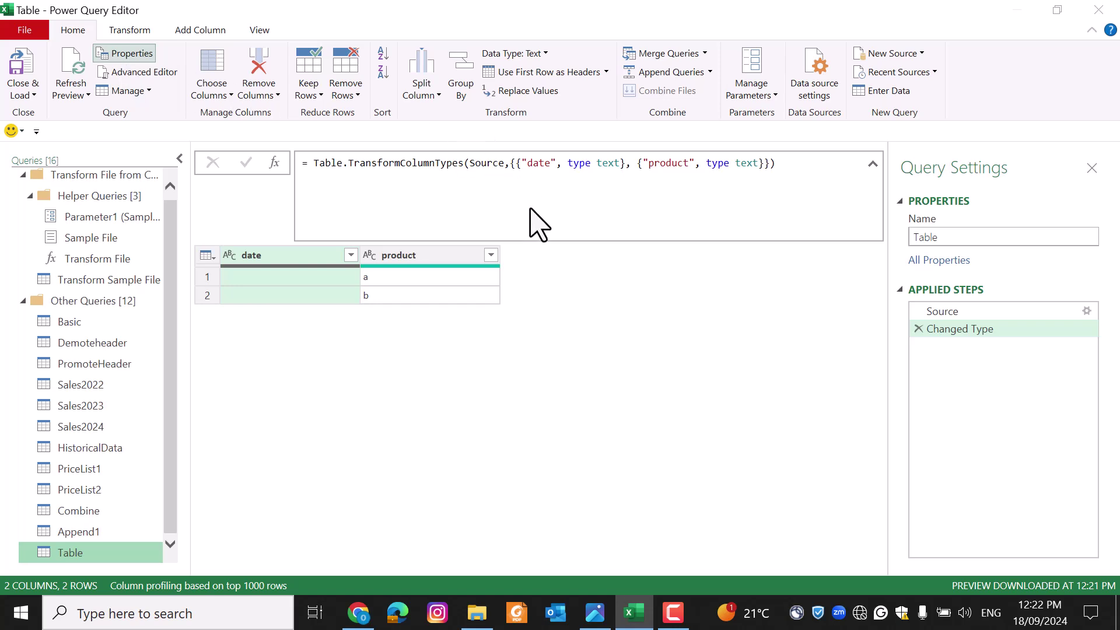
pyautogui.click(464, 291)
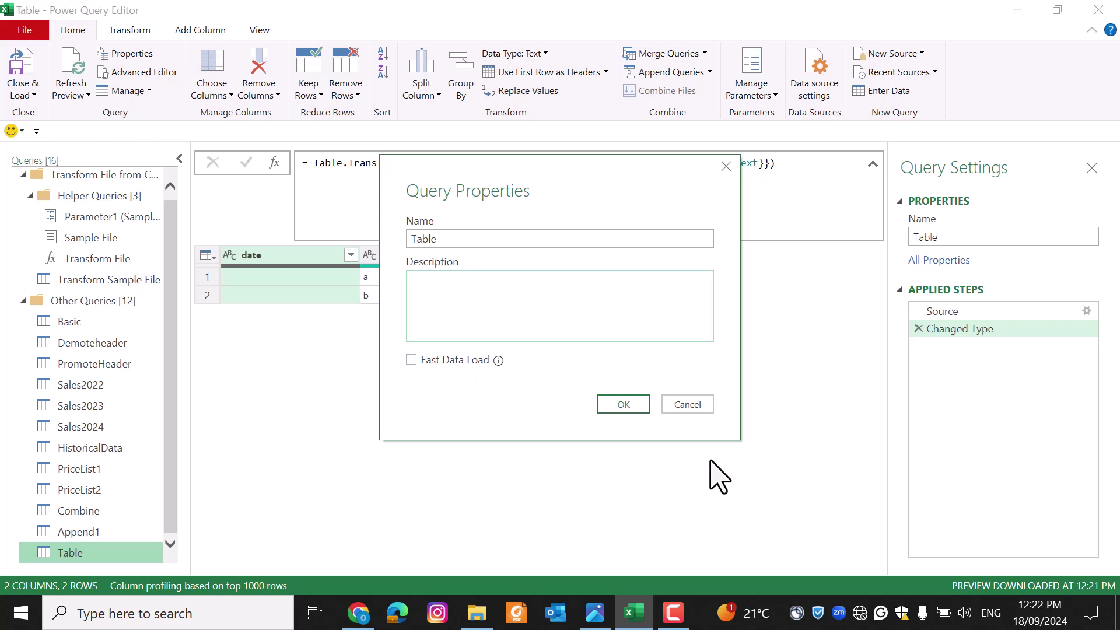
pyautogui.click(690, 404)
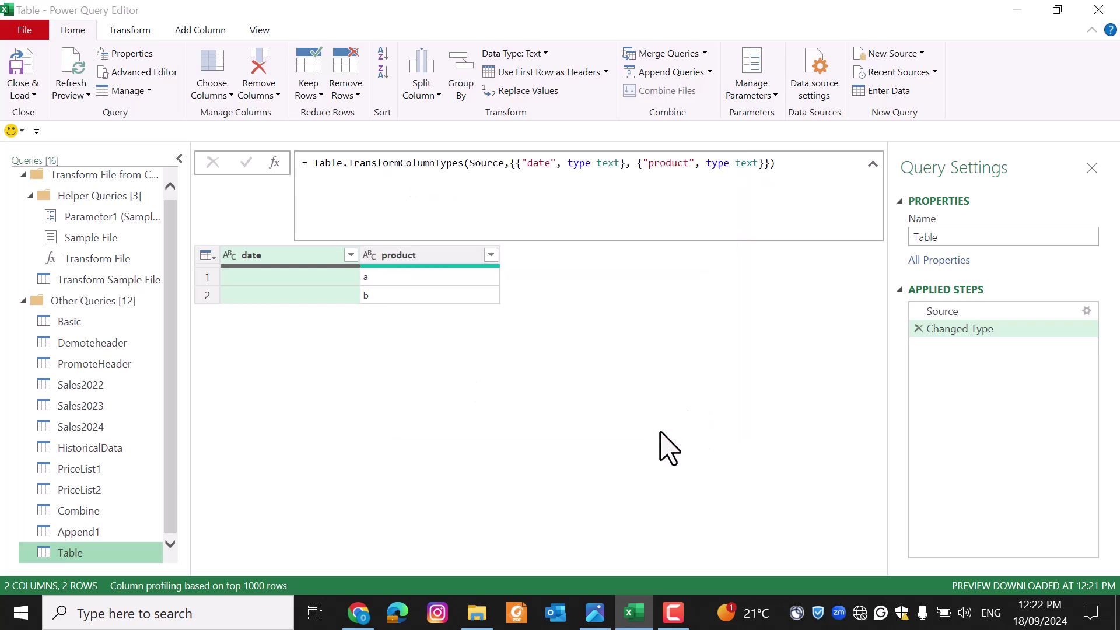
pyautogui.click(144, 72)
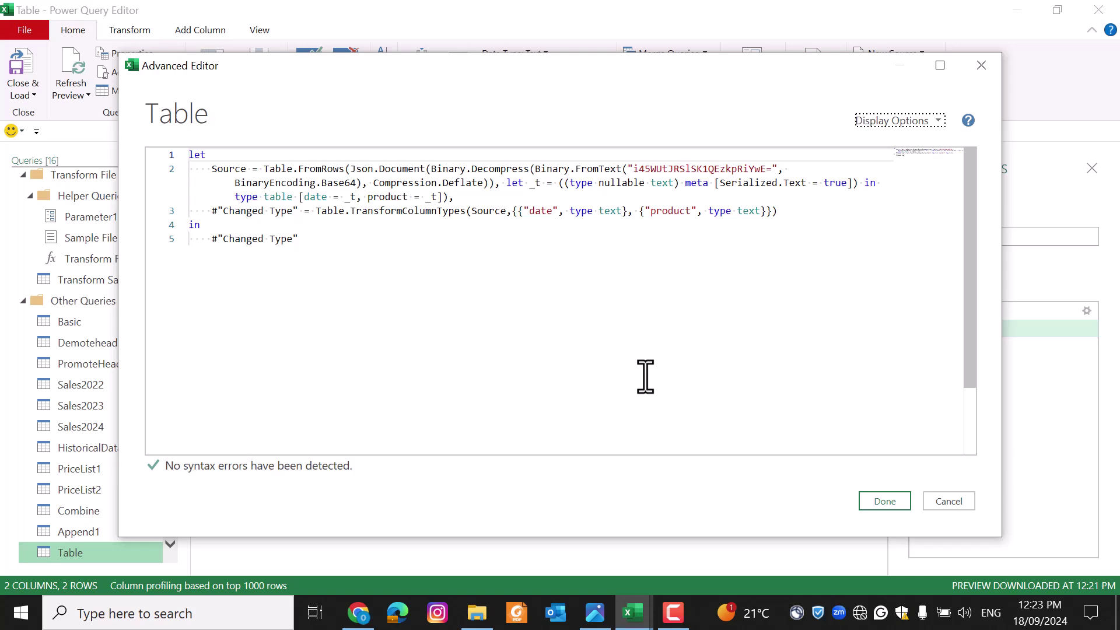
pyautogui.click(941, 500)
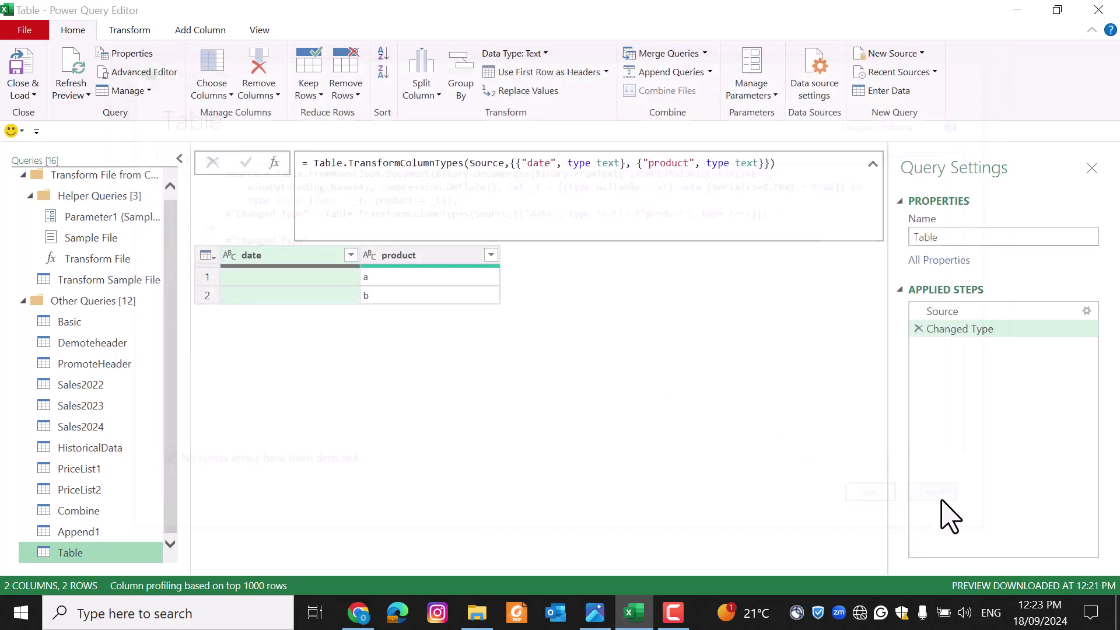
pyautogui.click(148, 92)
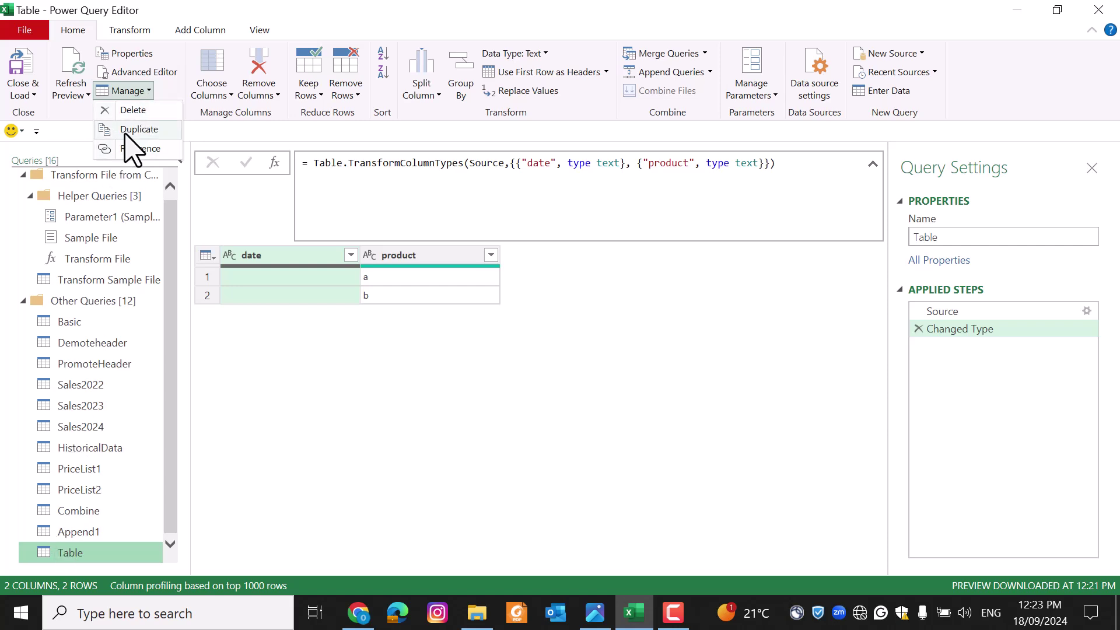
# Delete the Table query
pyautogui.press('Escape')
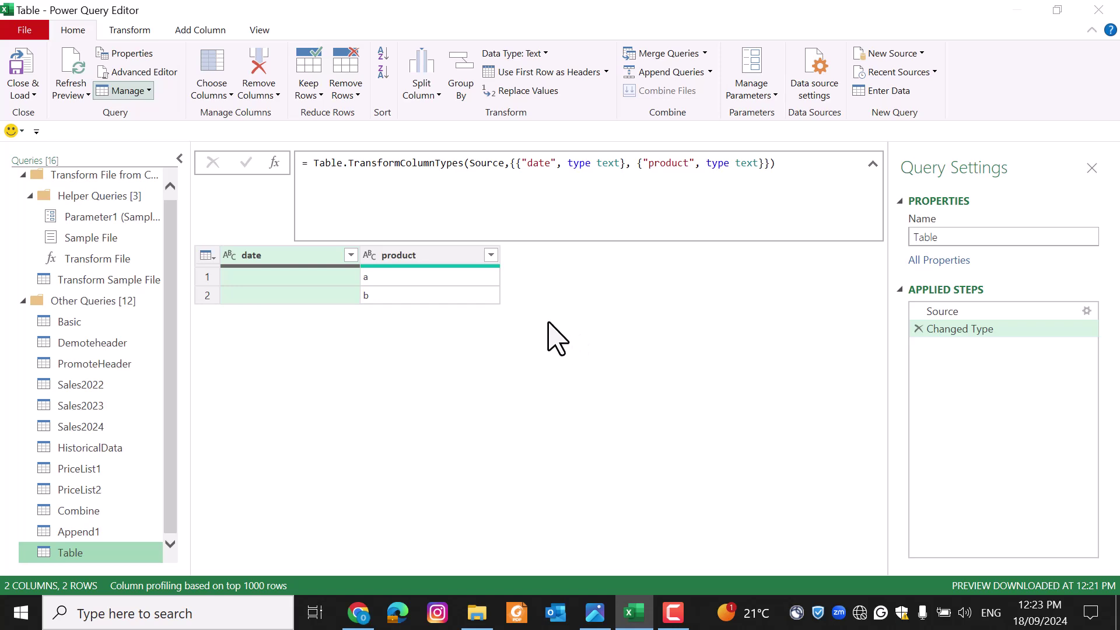
pyautogui.press('Delete')
pyautogui.click(648, 334)
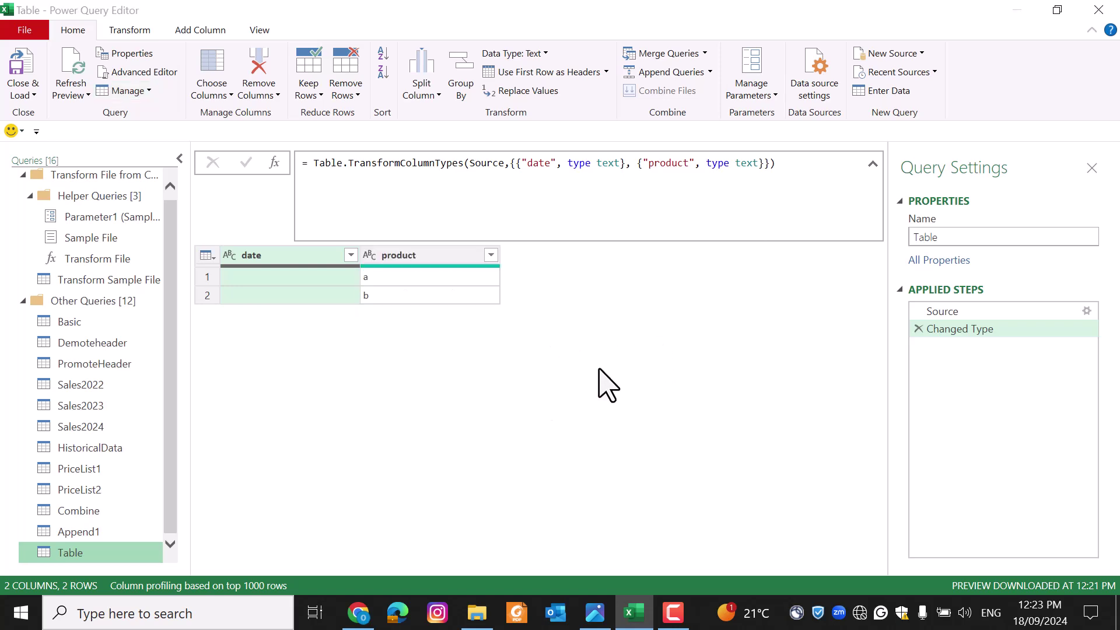
# Duplicate Append1 as Append1 (2), then add Append1 (3) referencing Append1 (2)
pyautogui.click(84, 536)
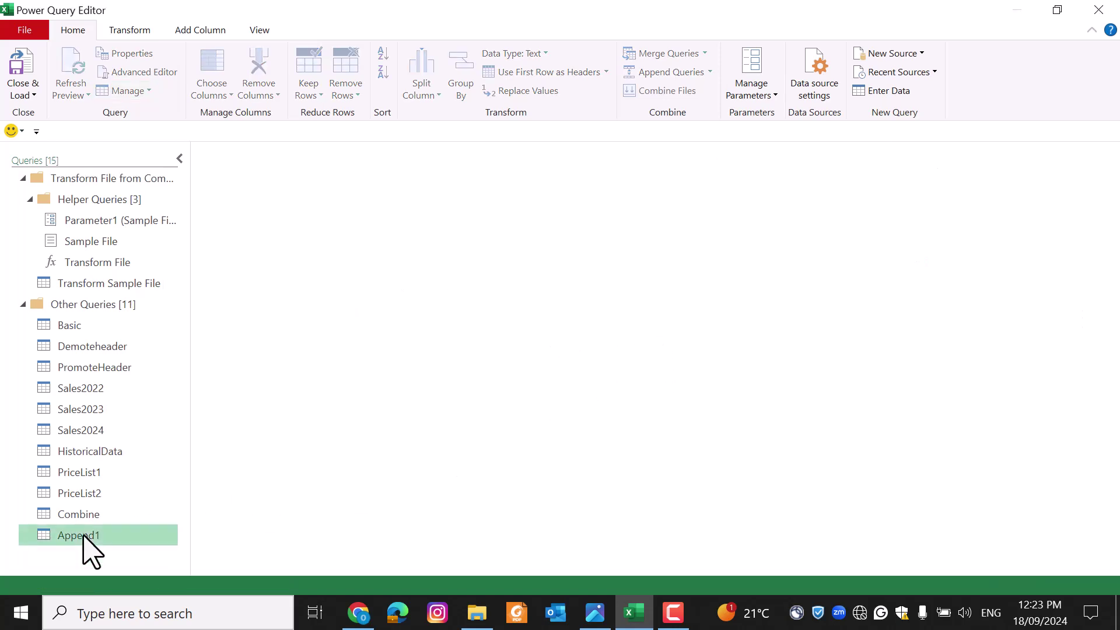
pyautogui.click(144, 92)
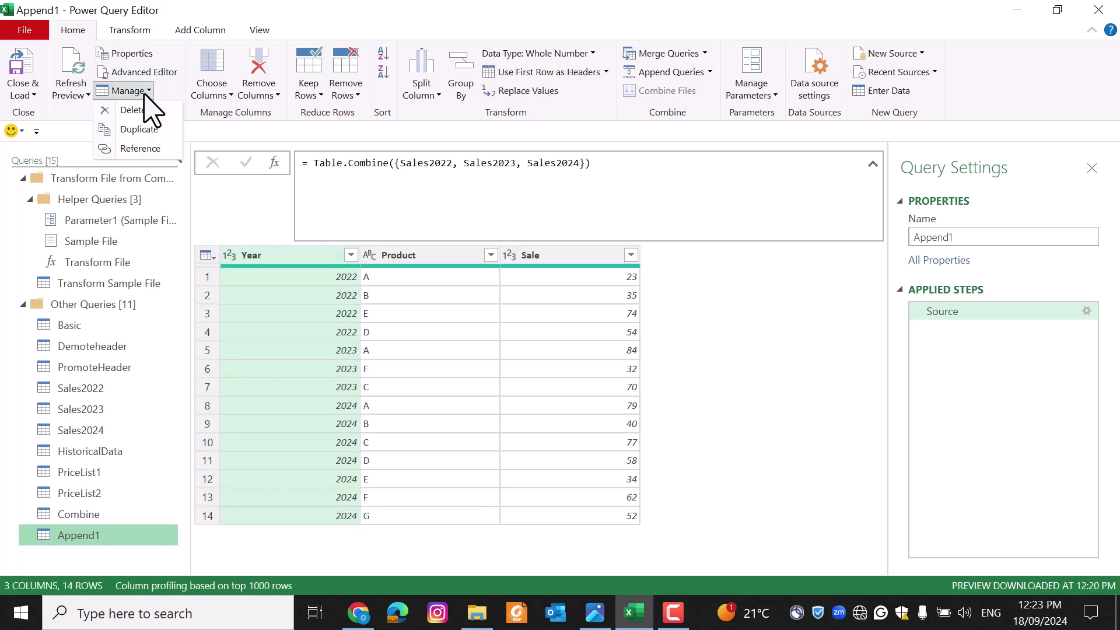
pyautogui.click(140, 132)
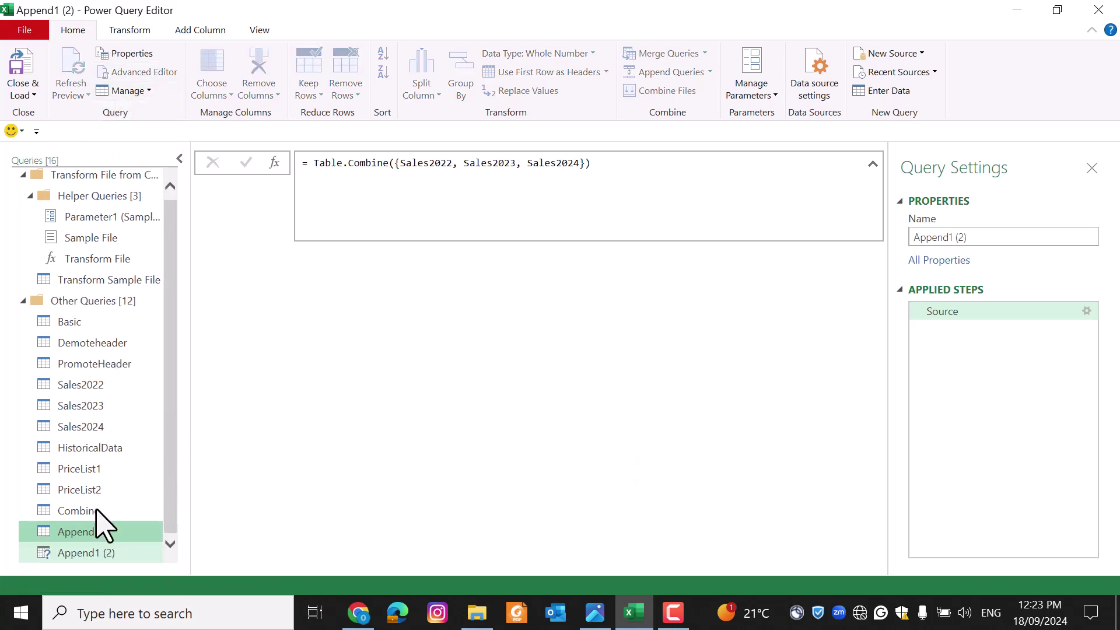
pyautogui.click(138, 95)
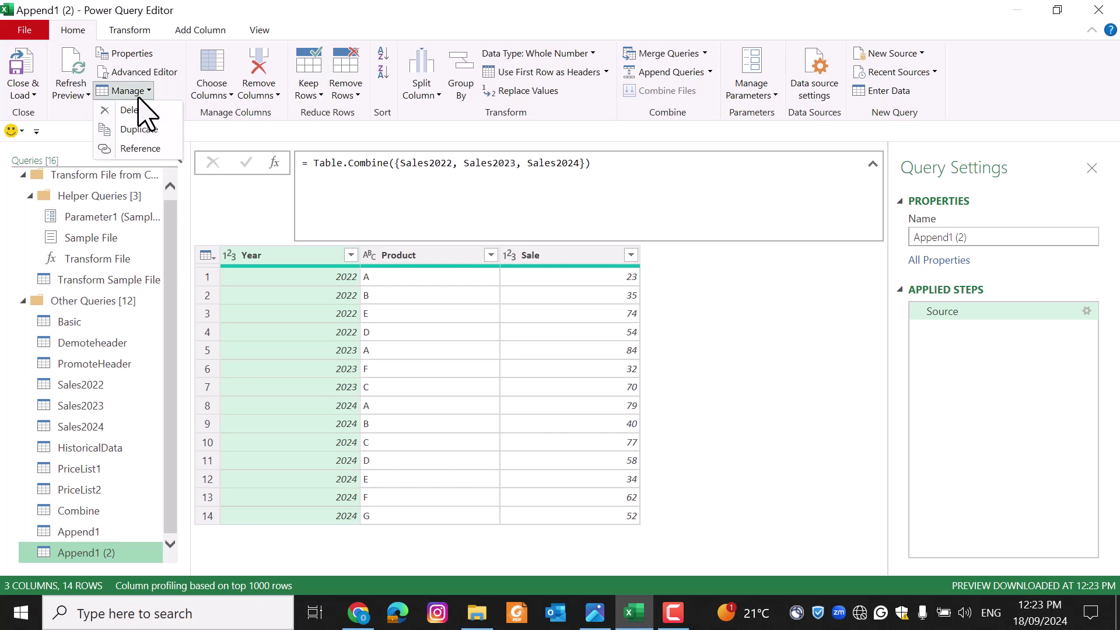
pyautogui.click(140, 149)
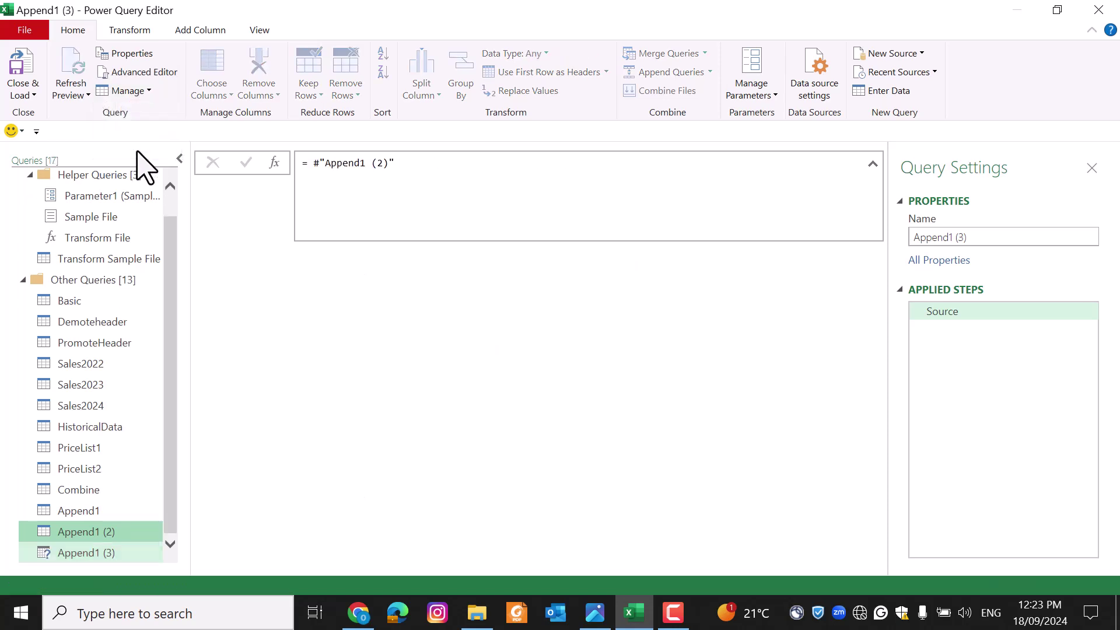